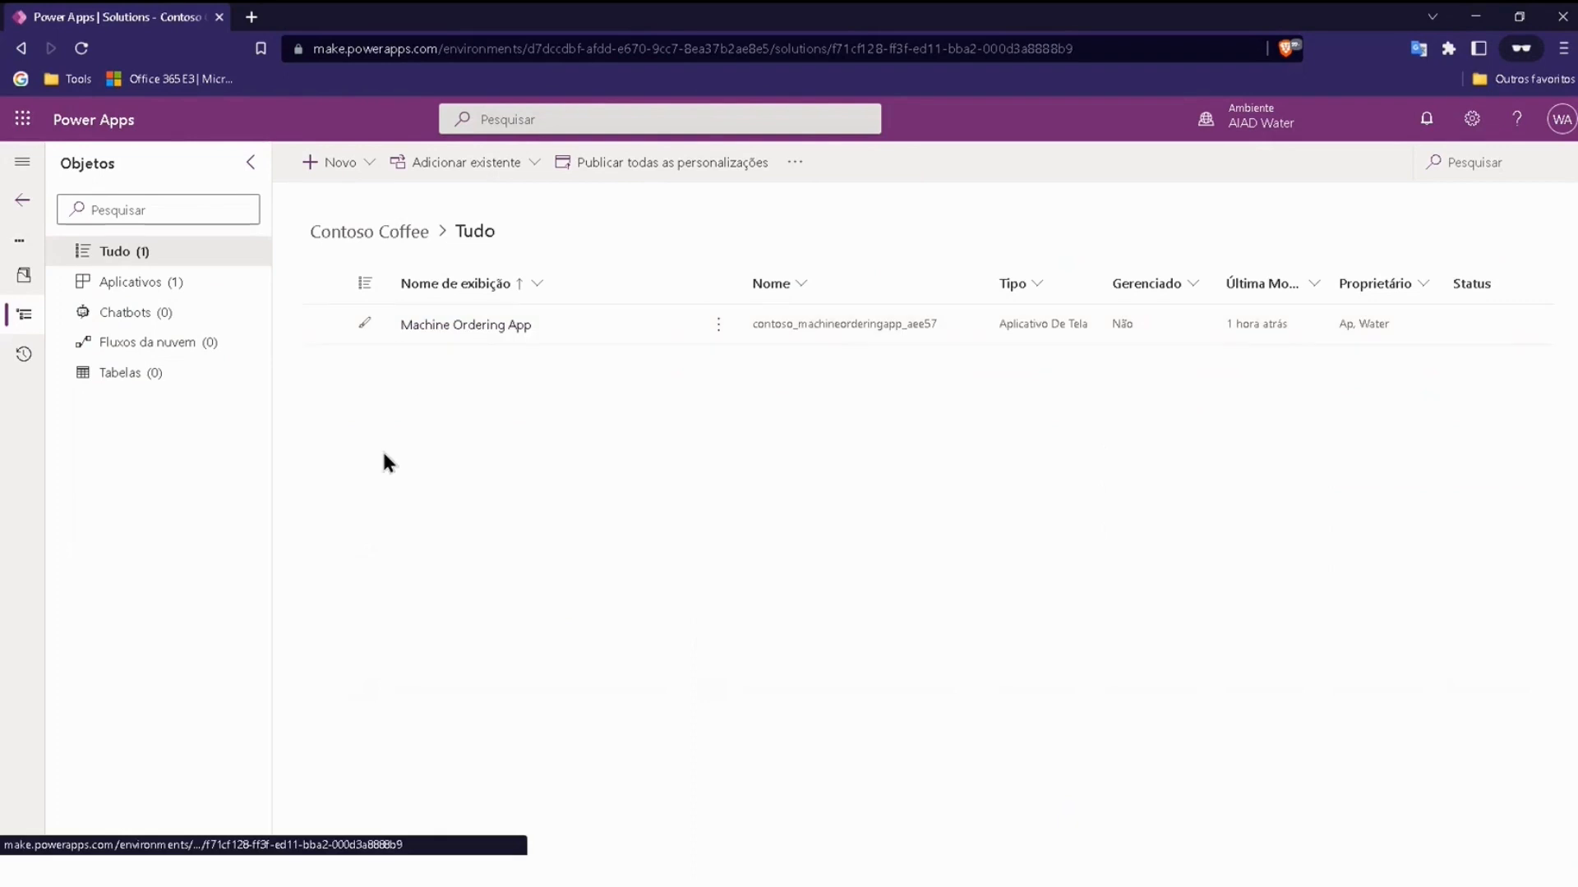
# Create a new table in the Contoso Coffee solution with display name "Machine Order" and enable attachments for it
pyautogui.click(128, 376)
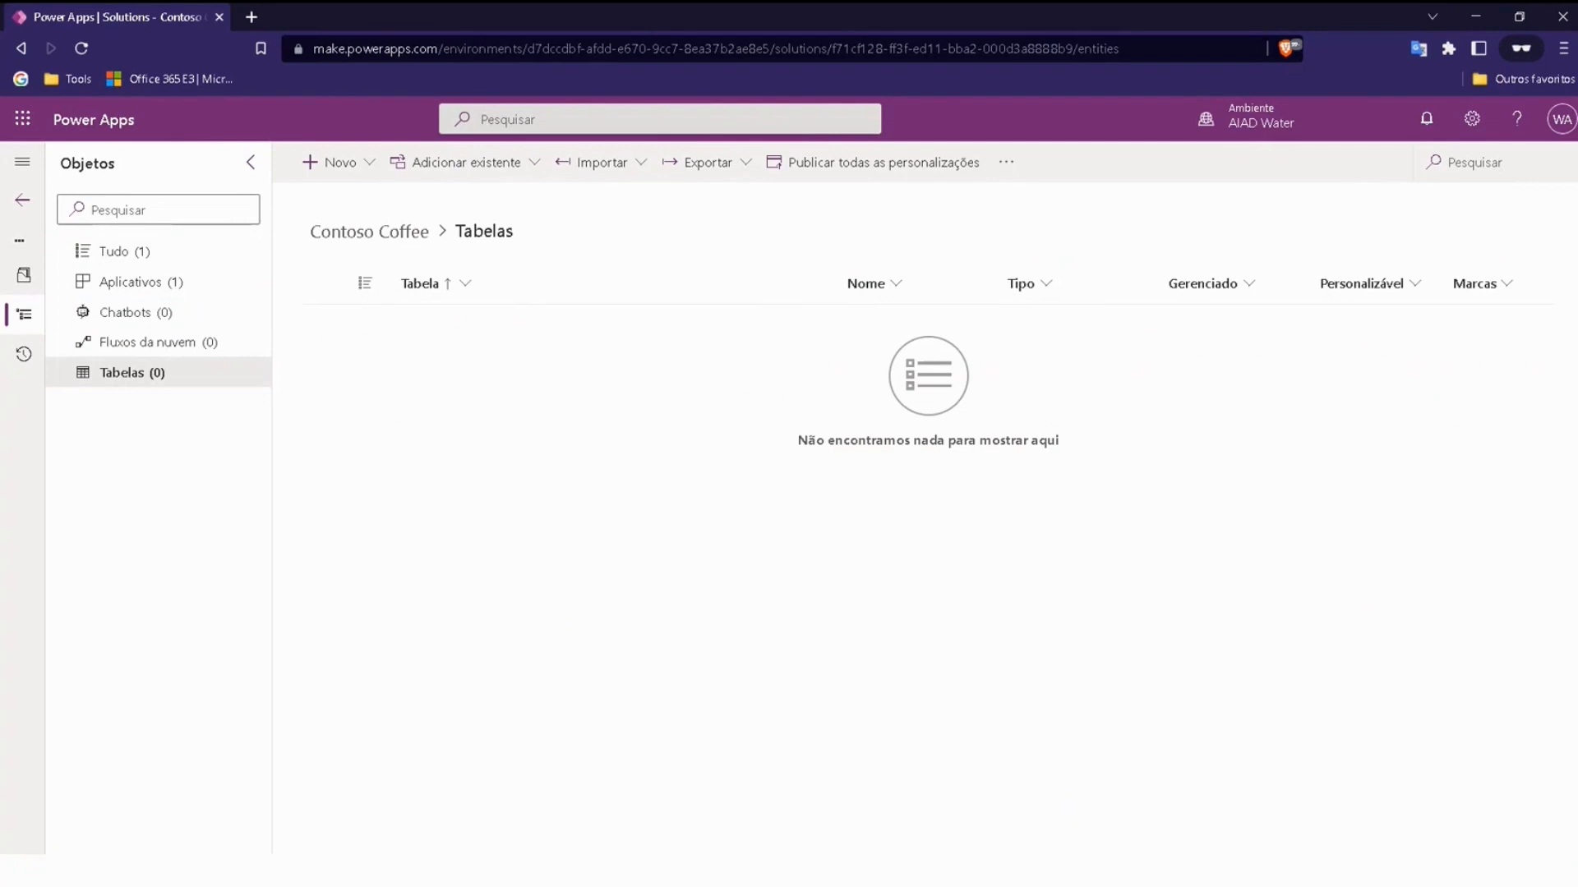
pyautogui.click(350, 167)
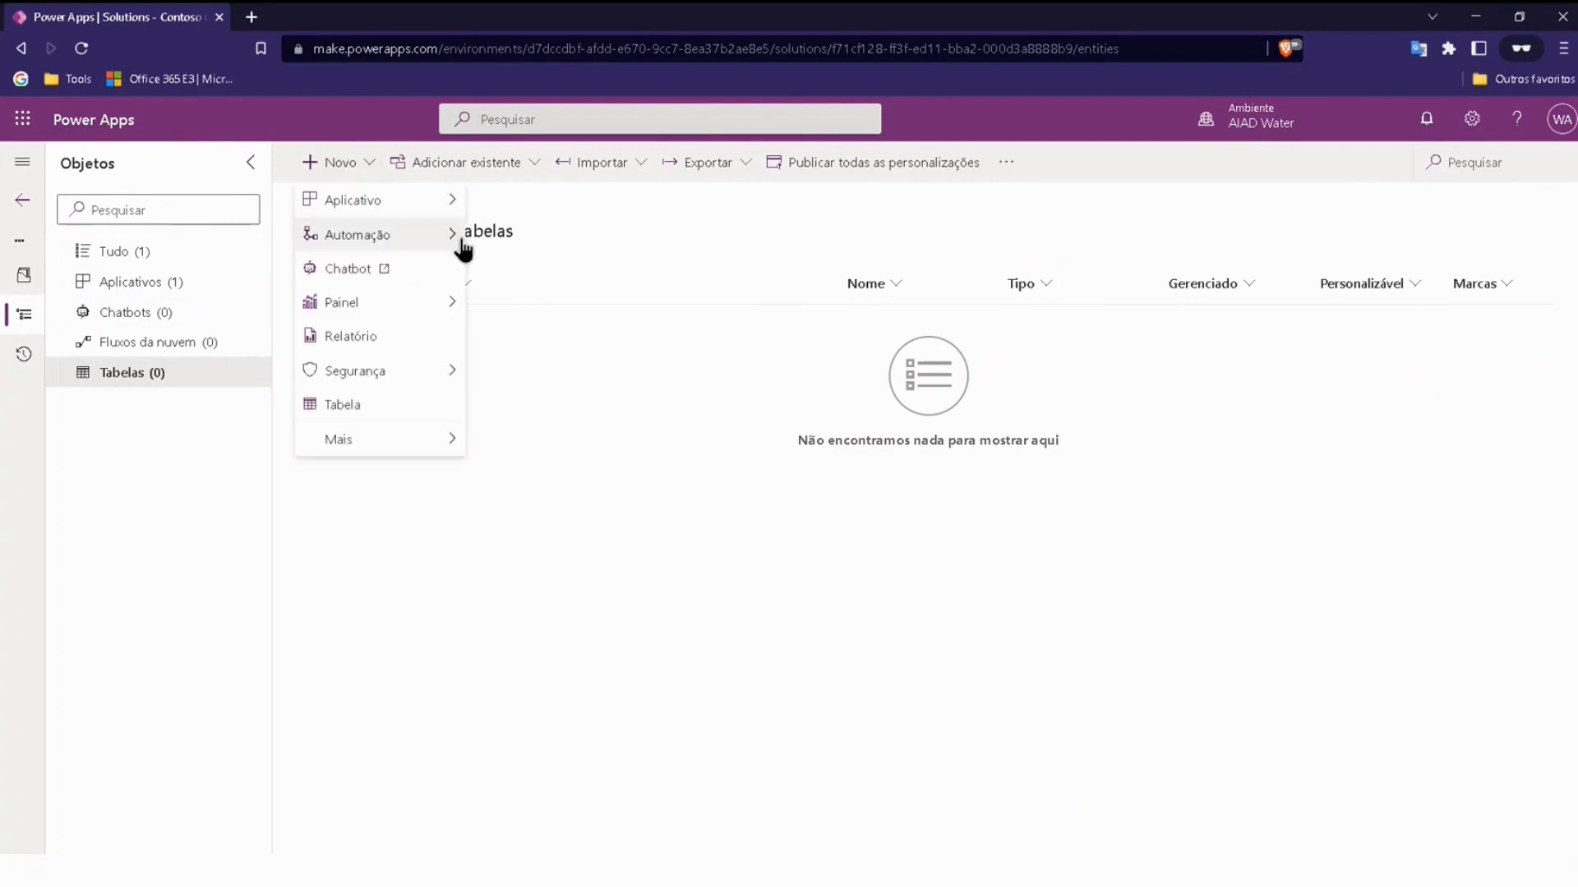
pyautogui.click(373, 415)
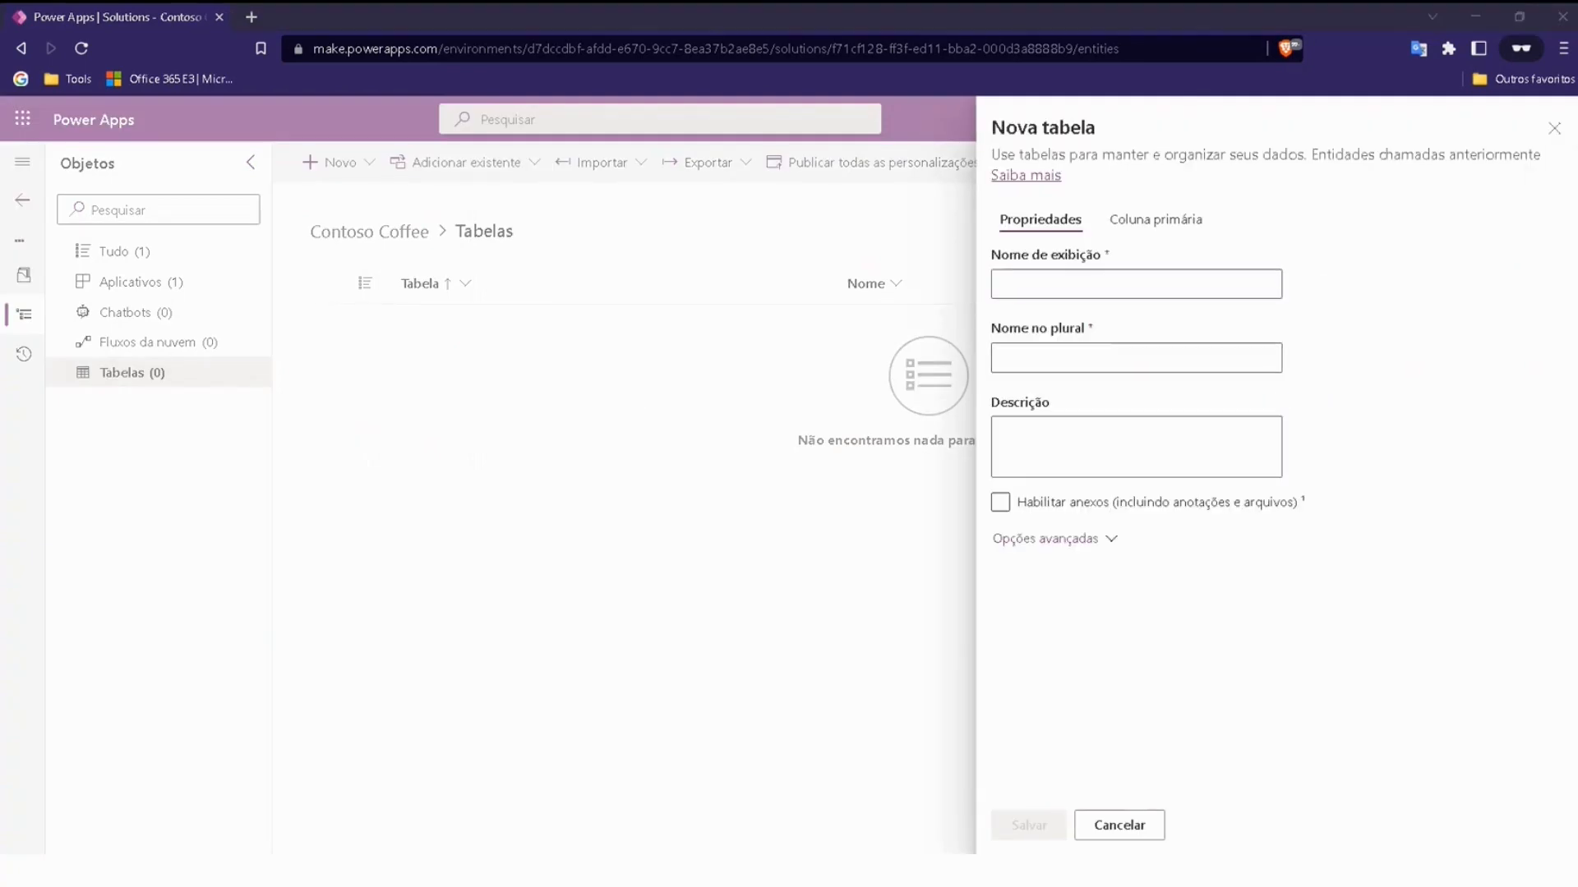
pyautogui.click(1047, 283)
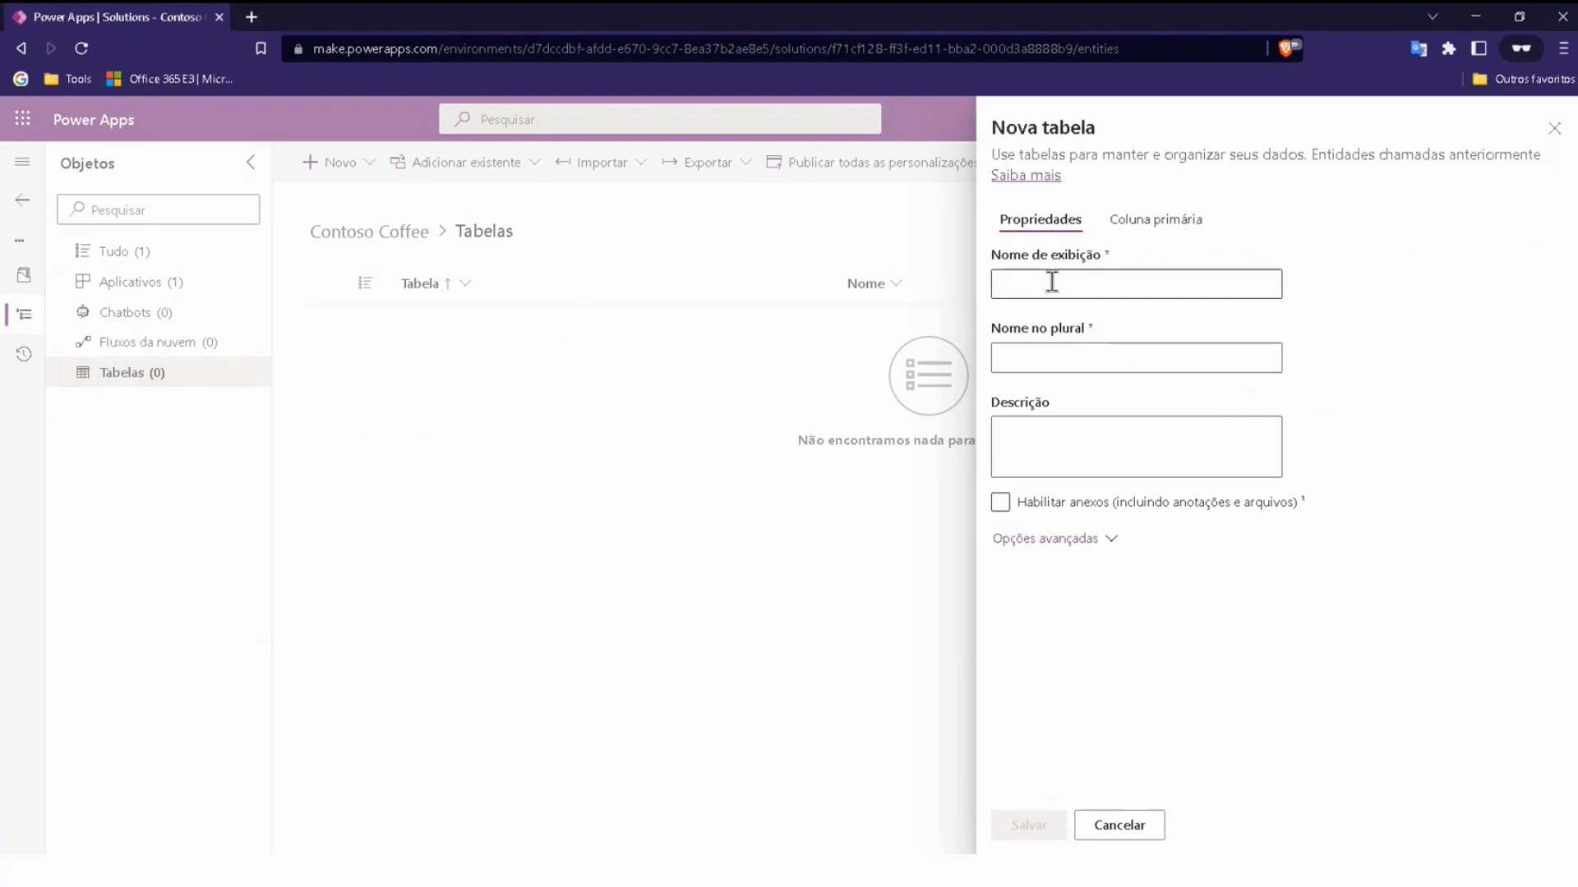
pyautogui.click(1055, 282)
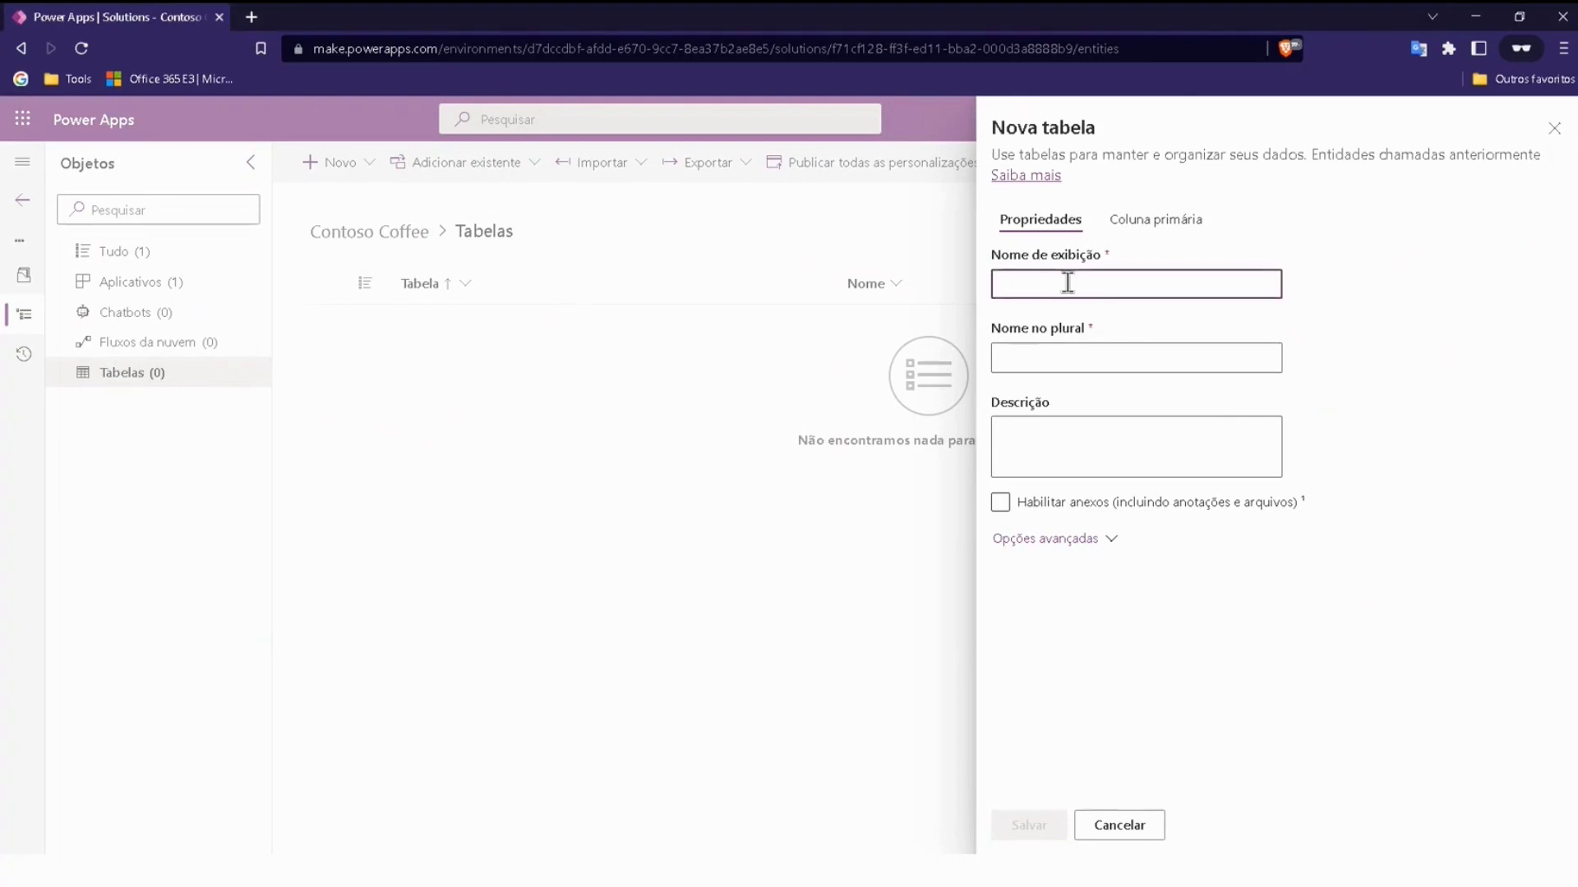
pyautogui.write('Machine Order')
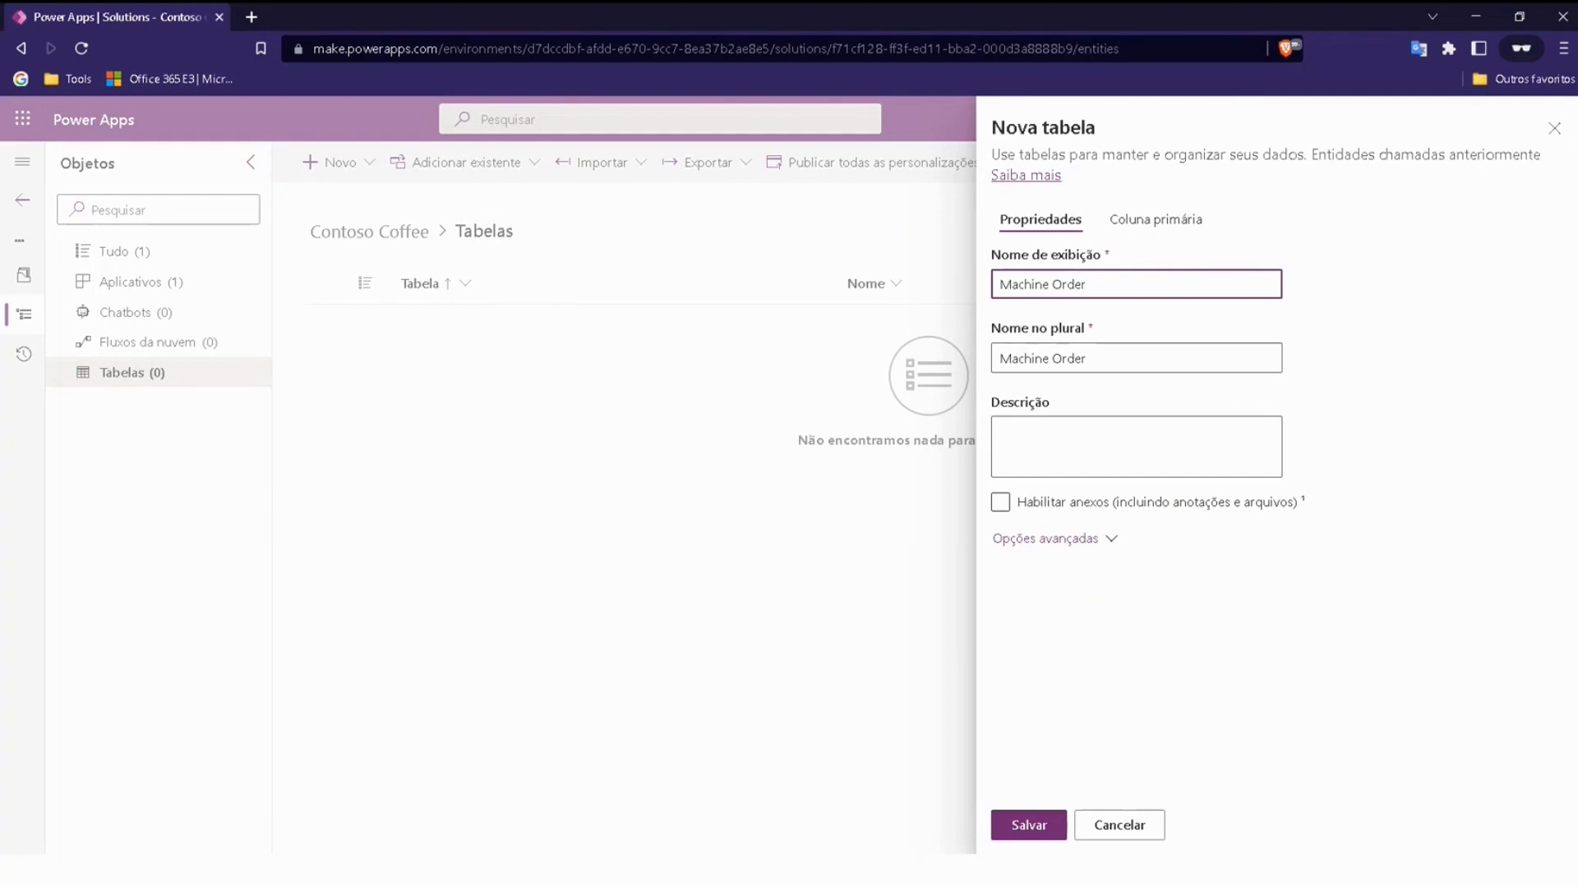
pyautogui.click(1002, 504)
pyautogui.click(1003, 504)
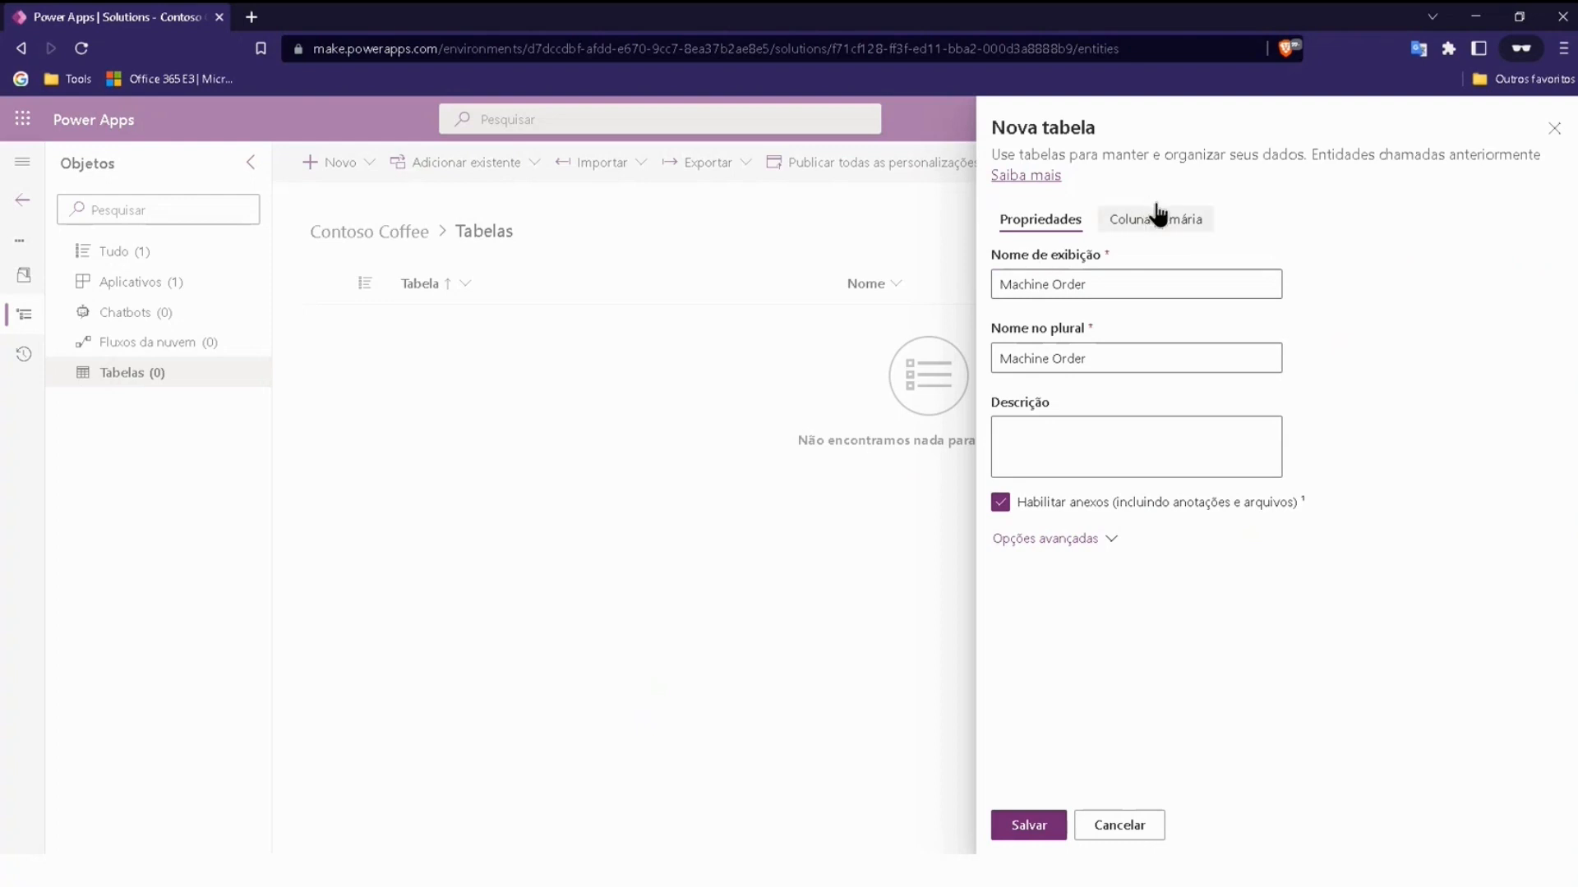
# Set the display name of the new table's primary column to "Machine Name"
pyautogui.click(1150, 220)
pyautogui.click(1052, 284)
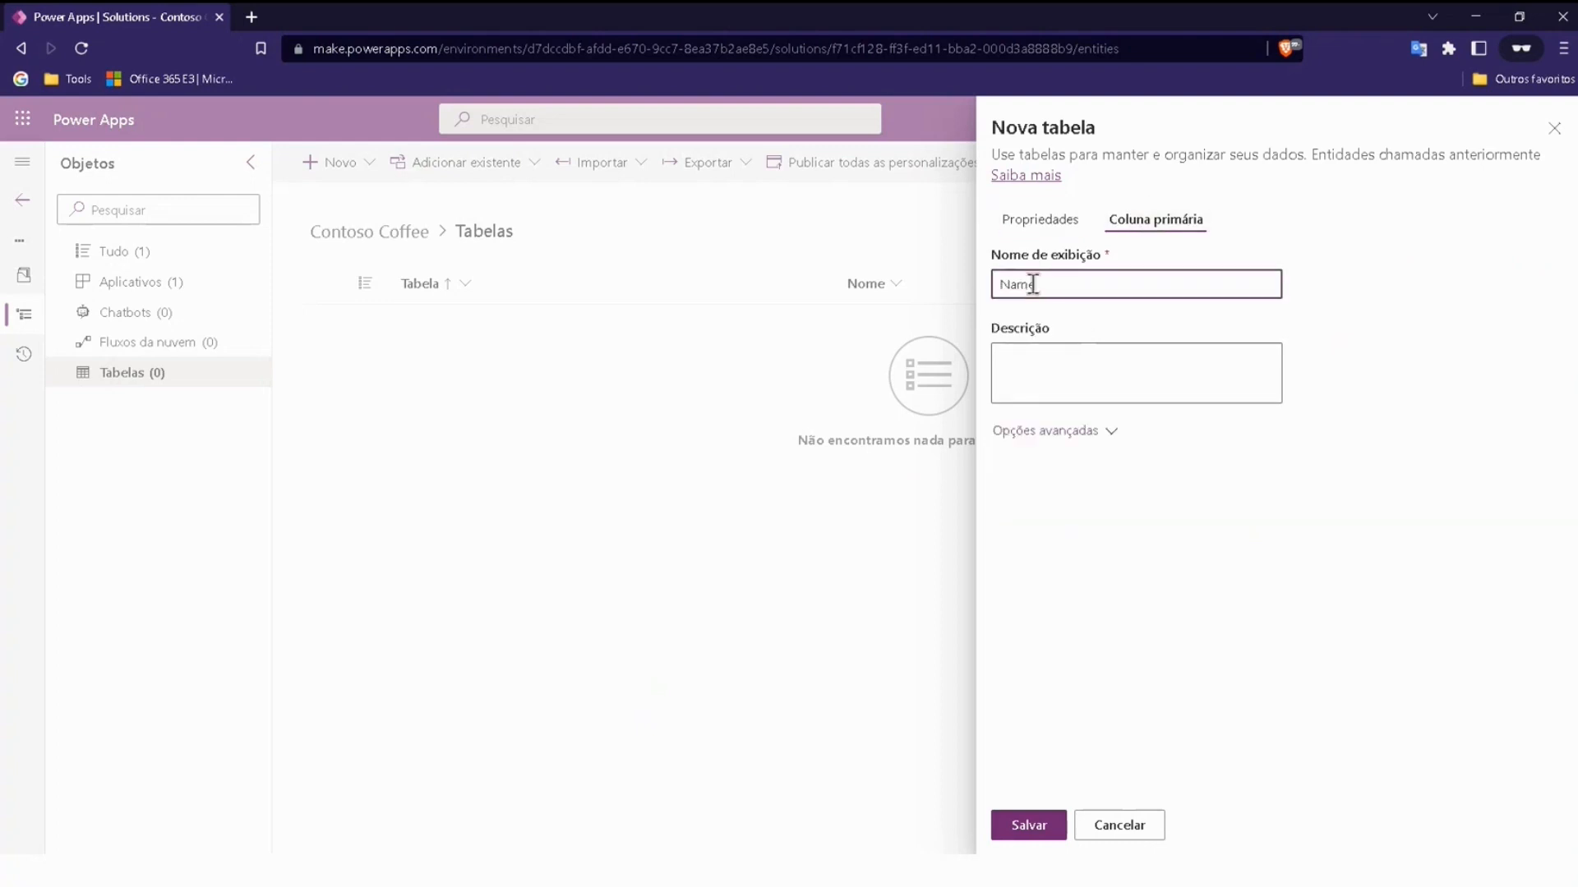
pyautogui.click(1000, 285)
pyautogui.write('Machine')
# Review the table's advanced properties and save the Machine Order table
pyautogui.click(1065, 221)
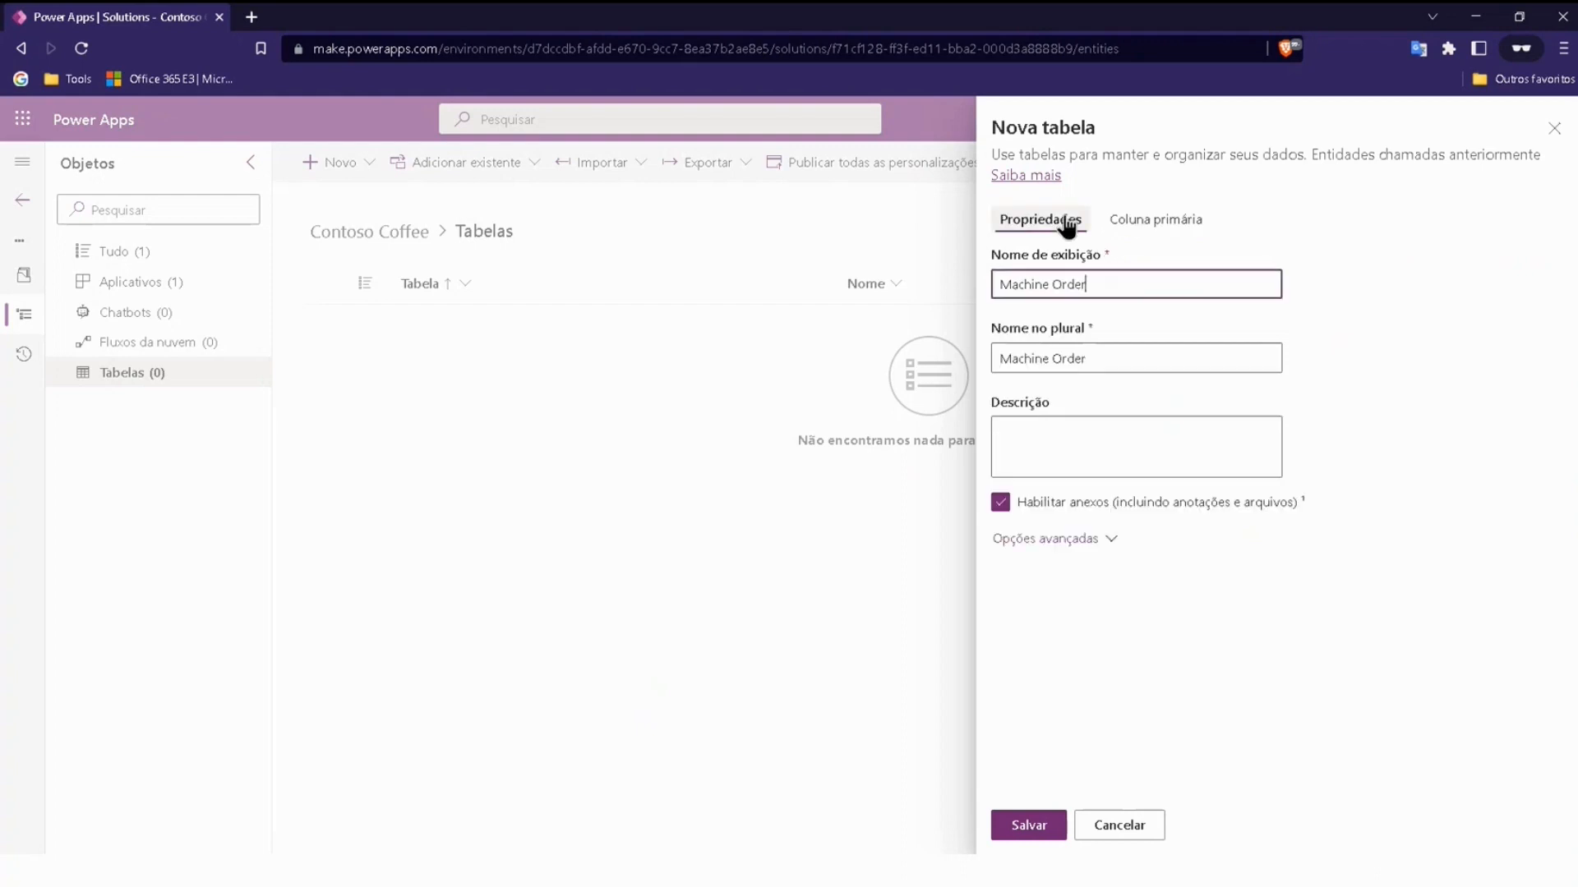
pyautogui.click(1105, 547)
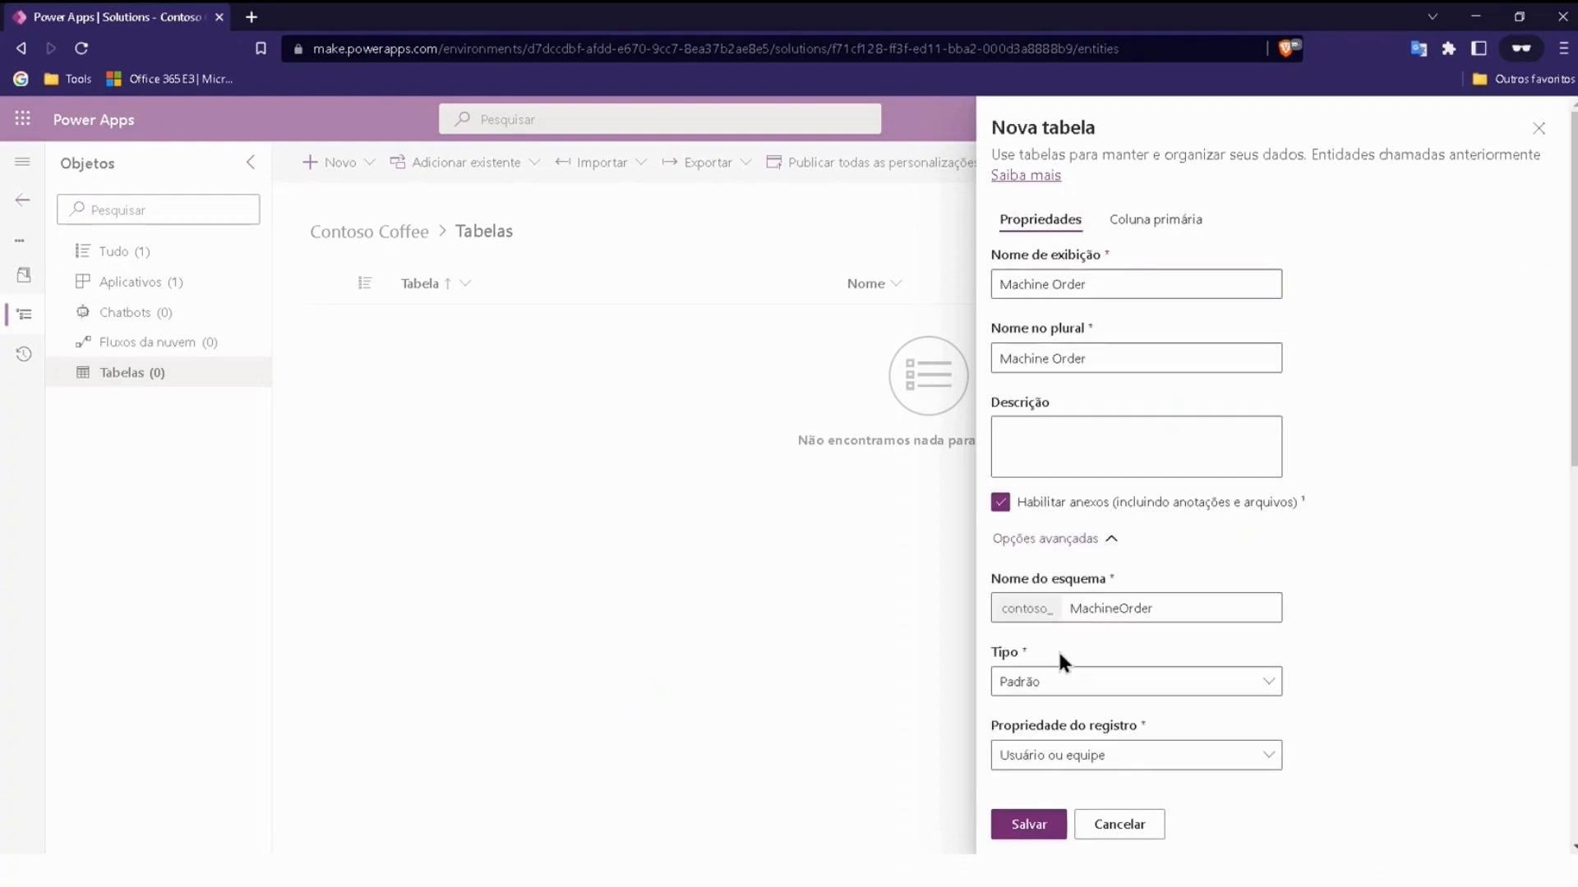
pyautogui.scroll(-3, 1165, 610)
pyautogui.scroll(3, 1231, 674)
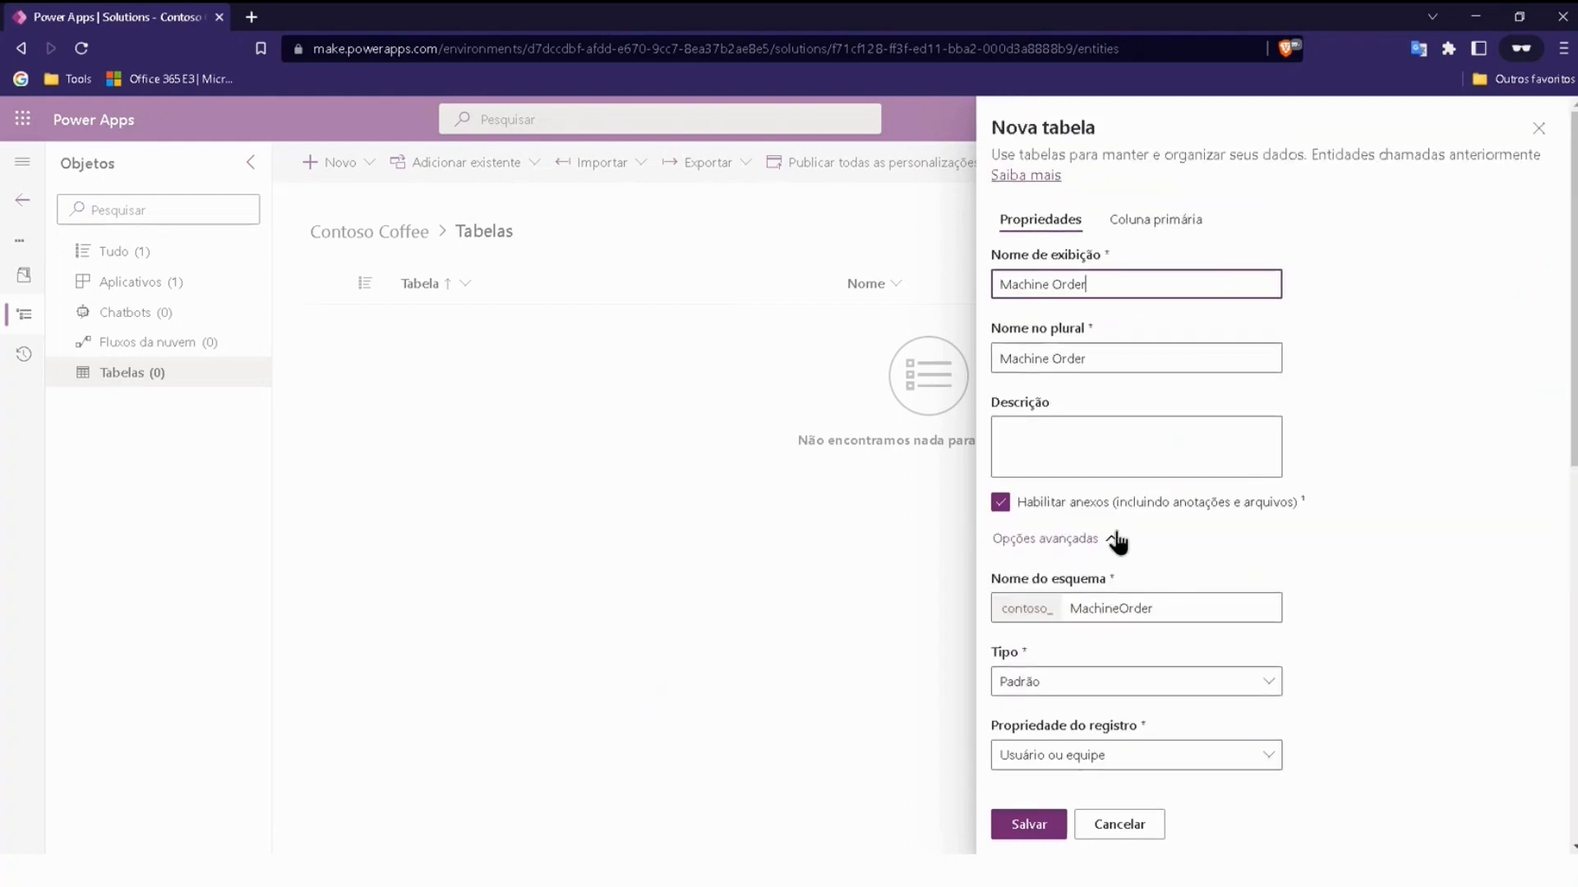
pyautogui.click(1111, 539)
pyautogui.click(1044, 821)
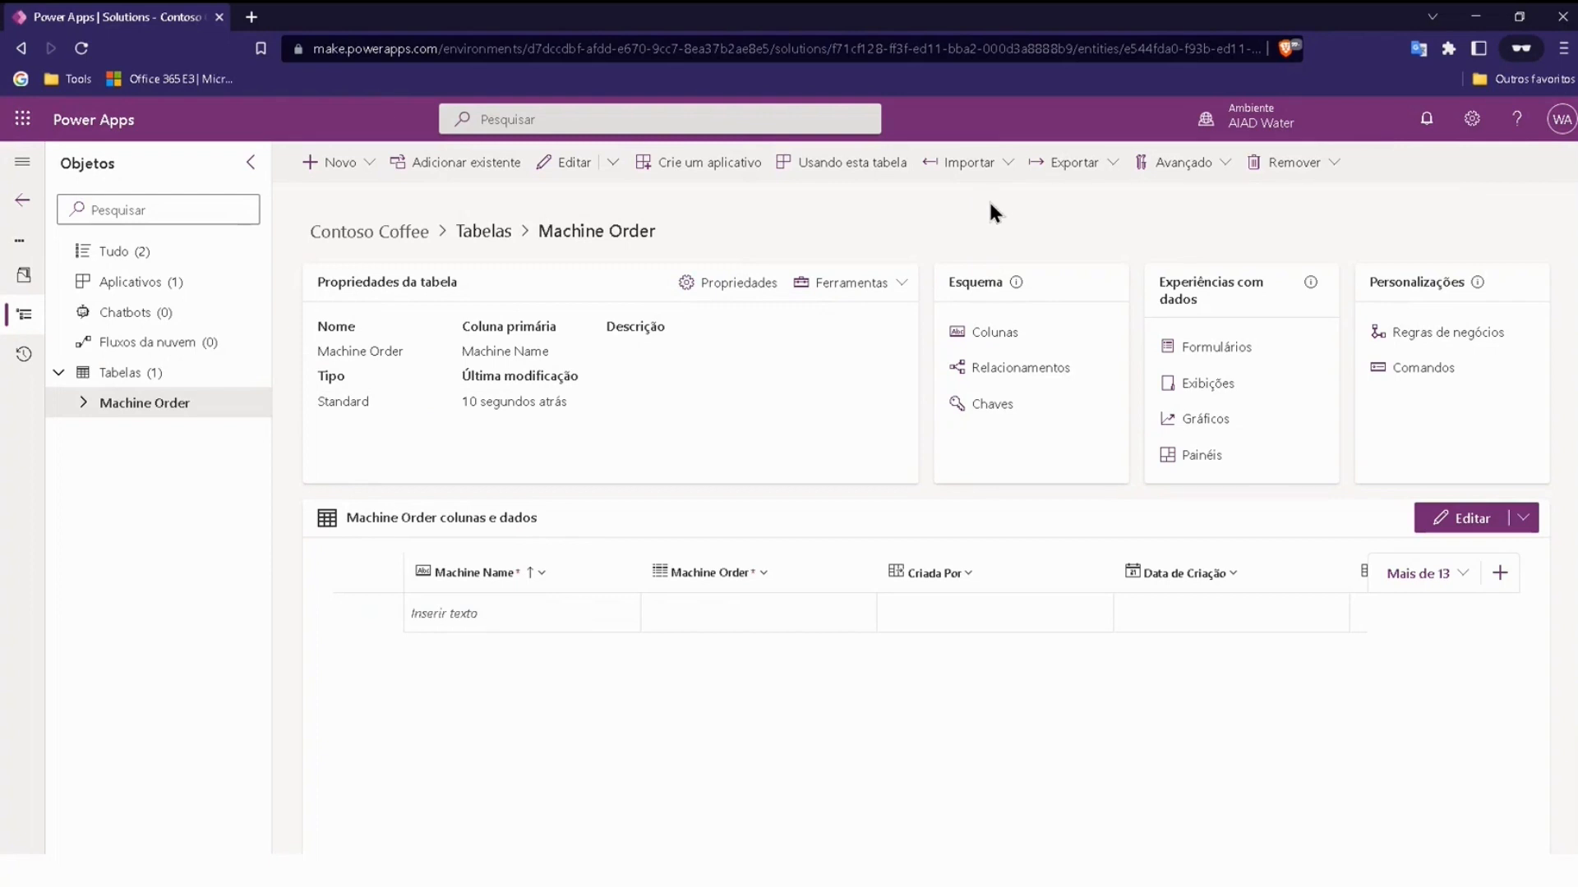
# Open the Machine Order table's columns and filter them to names containing "contoso_"
pyautogui.click(996, 334)
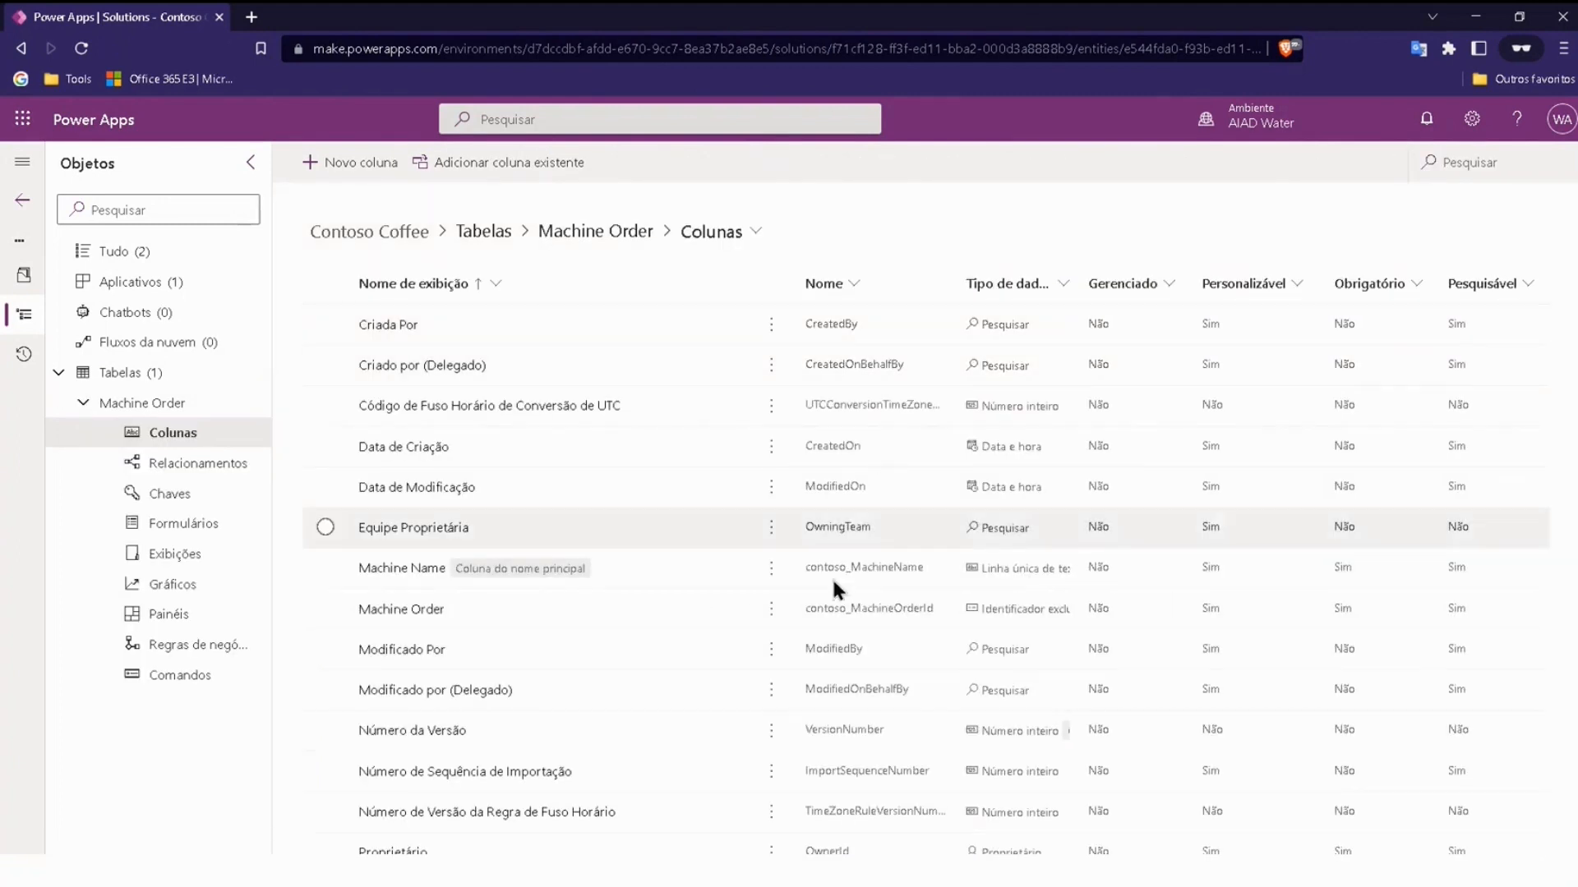
pyautogui.click(852, 281)
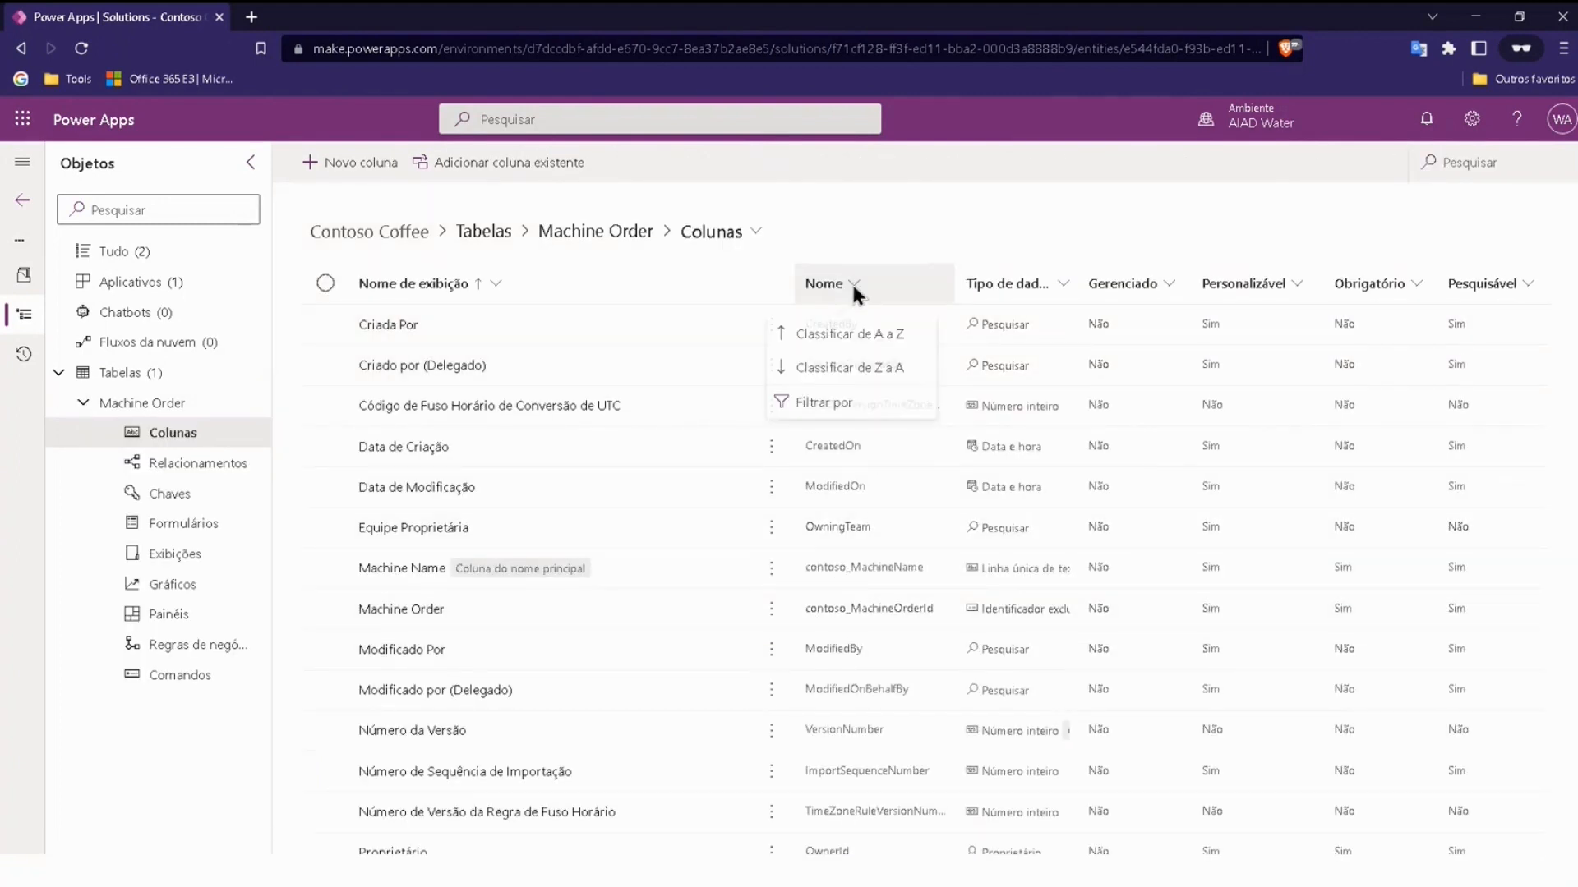
pyautogui.click(830, 407)
pyautogui.write('co')
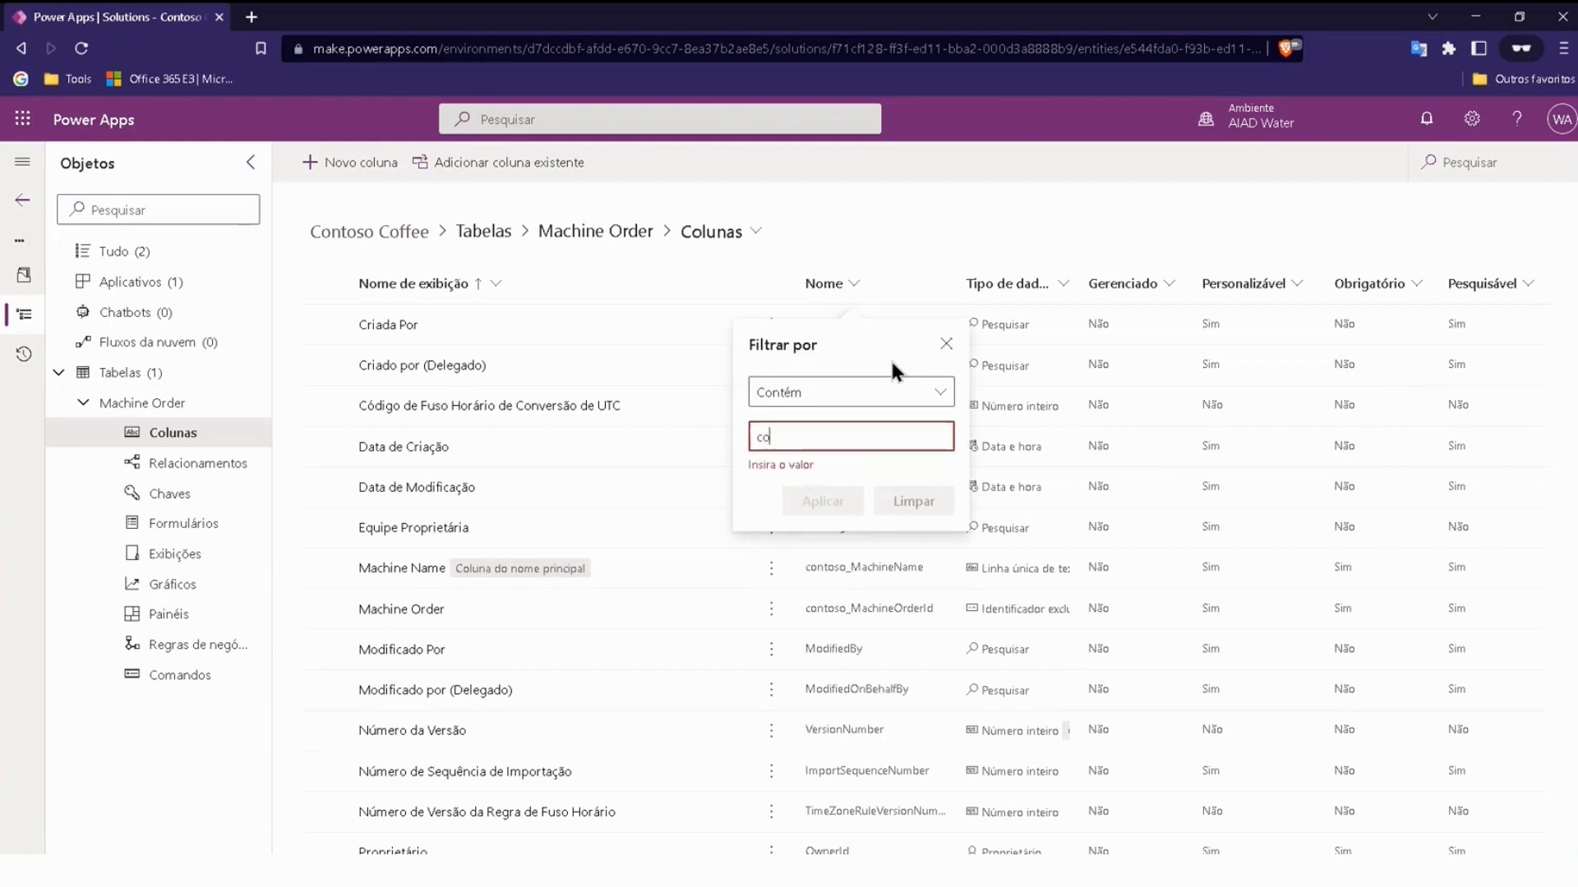
pyautogui.write('ntoso_')
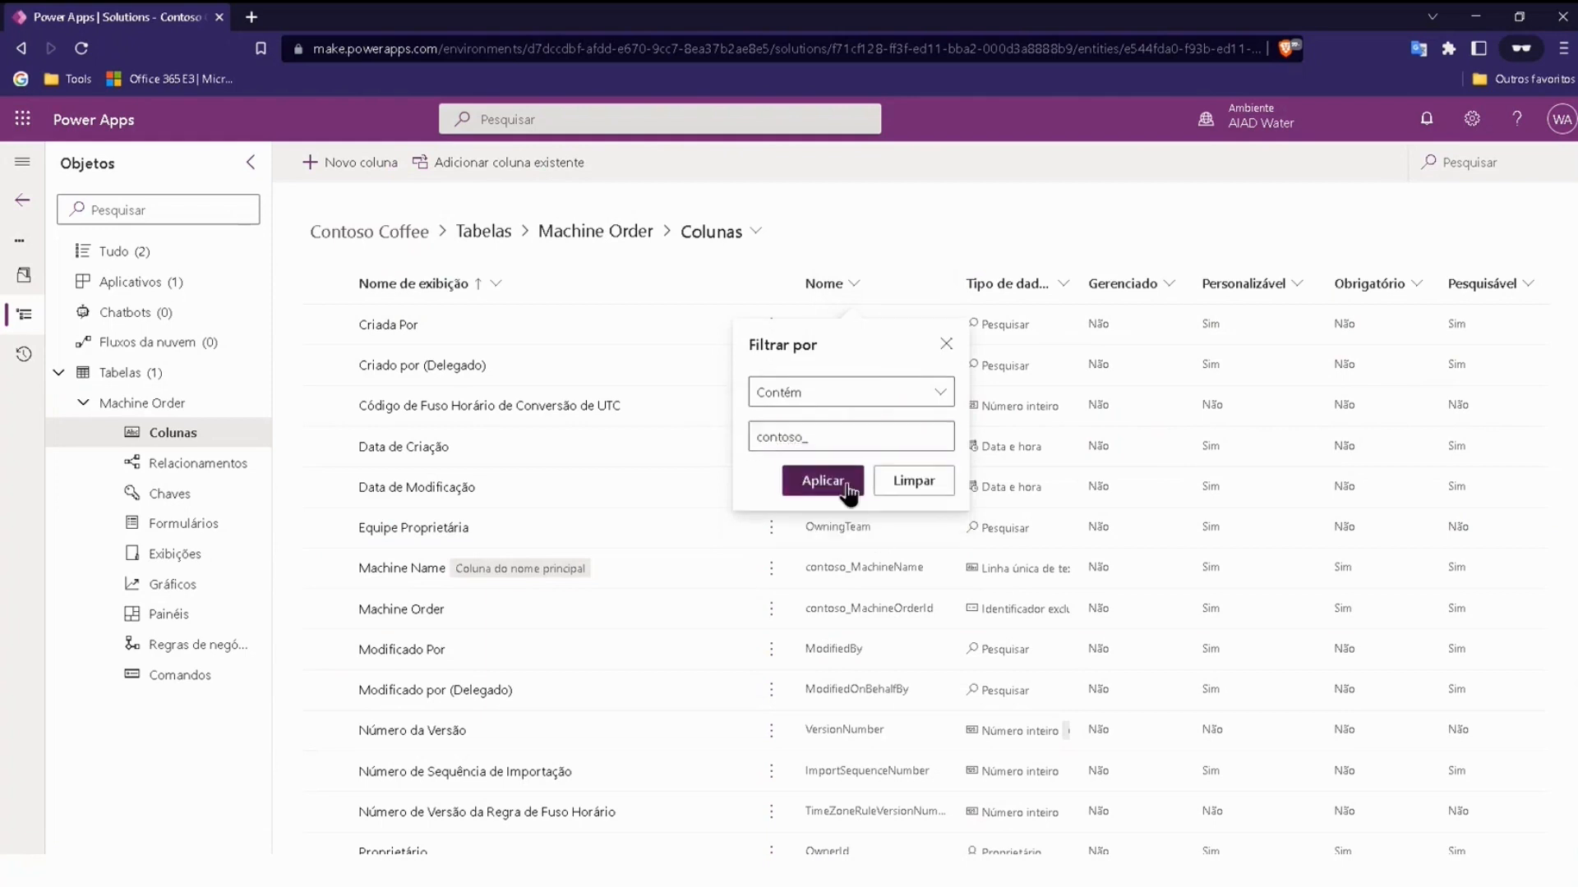
pyautogui.click(821, 480)
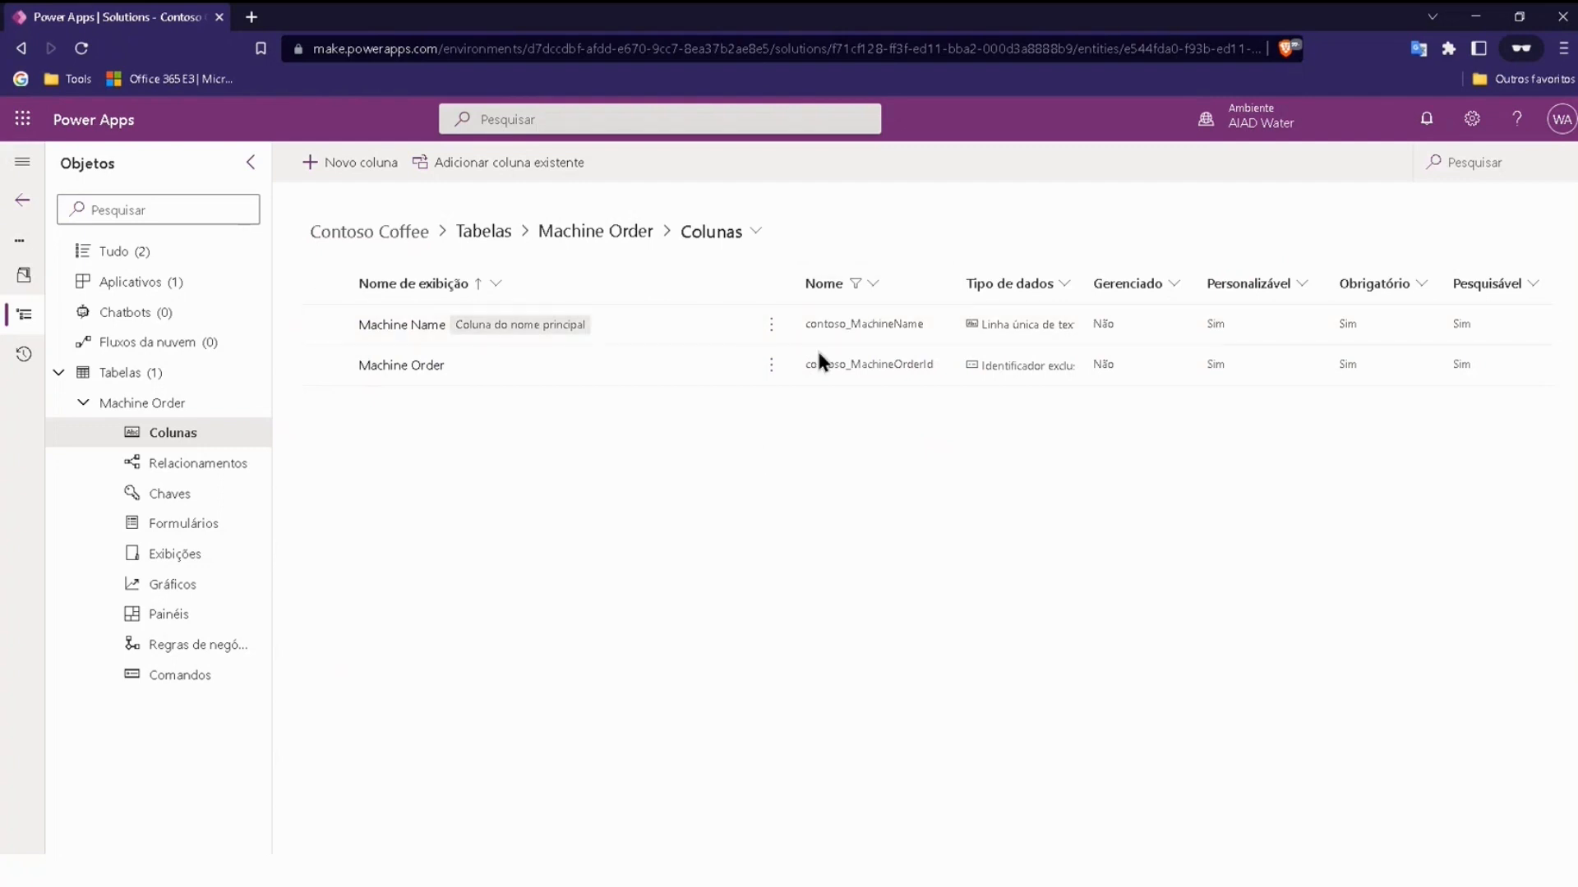
# Start a new column named "Price" with data type Moeda and set its requirement level to Requisitos comerciais
pyautogui.click(343, 165)
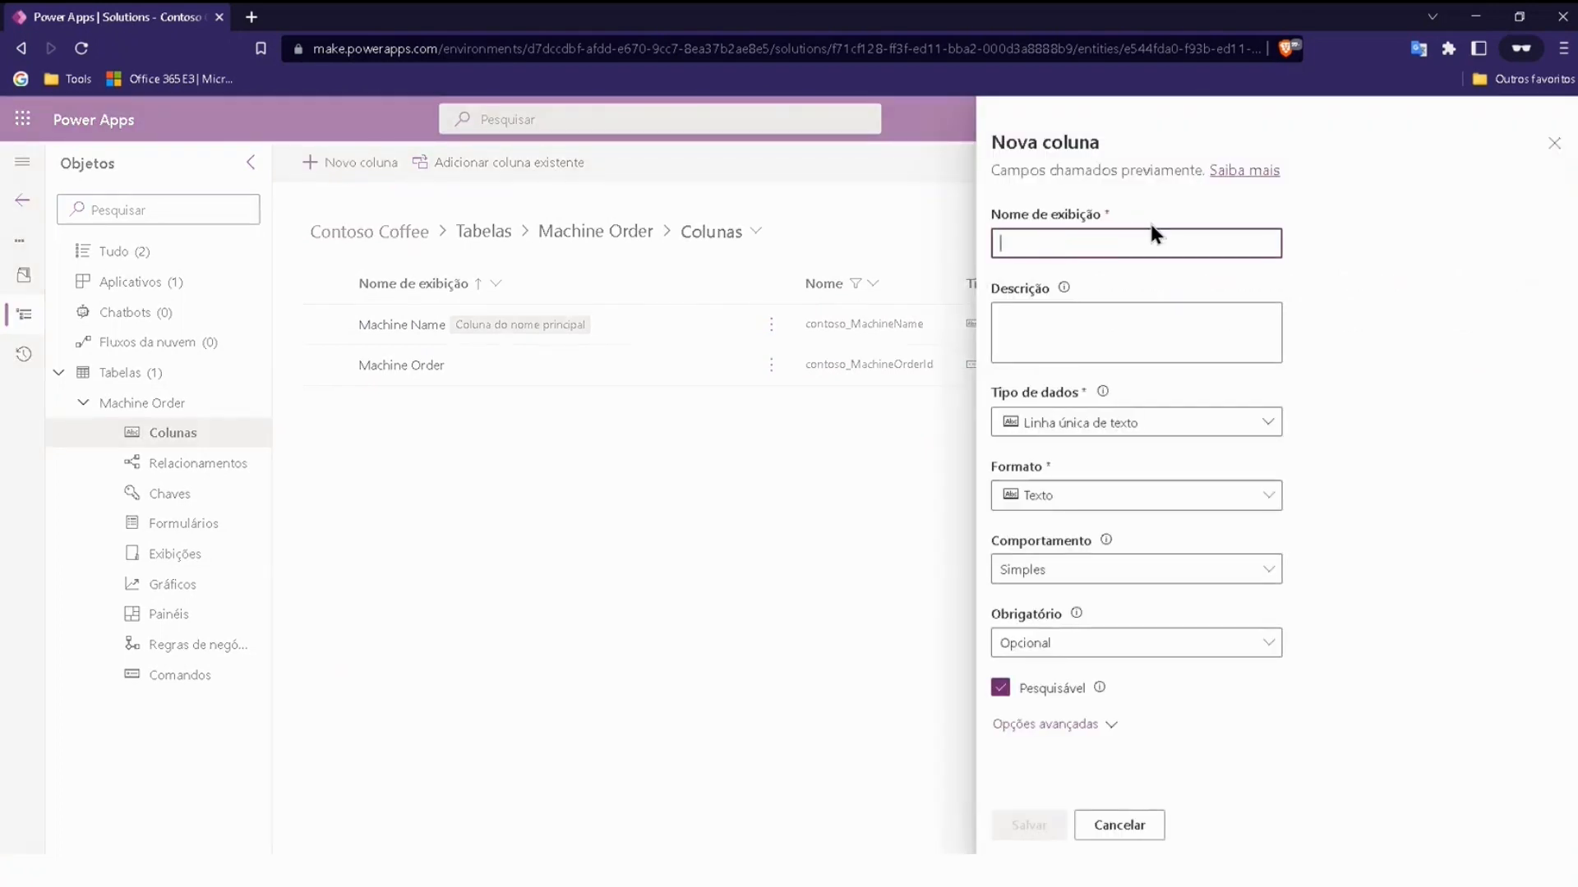
pyautogui.write('P')
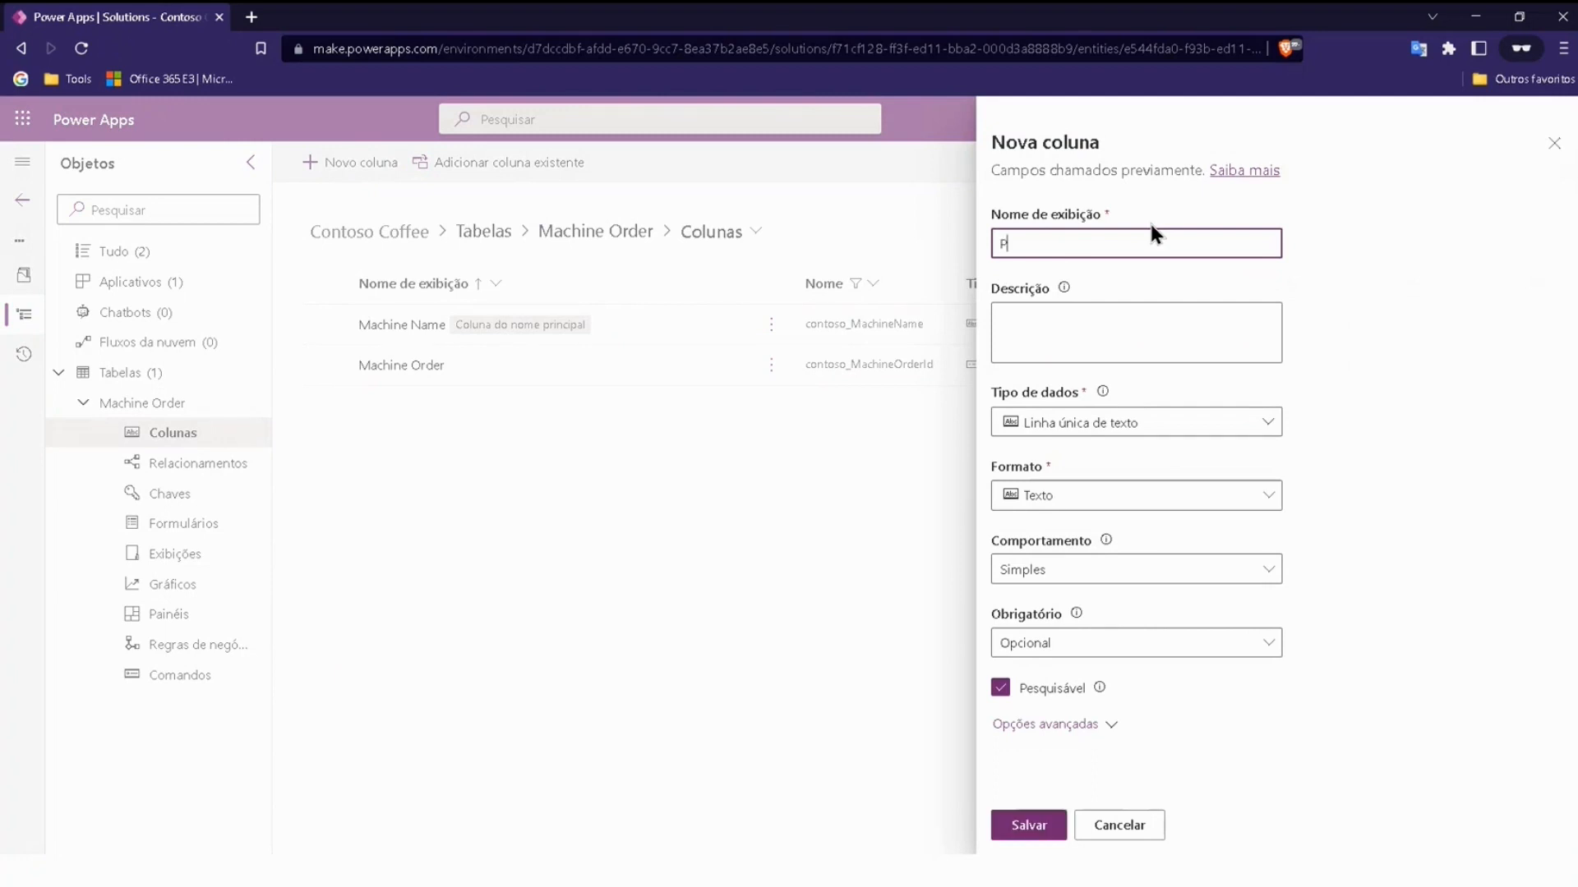
pyautogui.write('rice')
pyautogui.click(1412, 344)
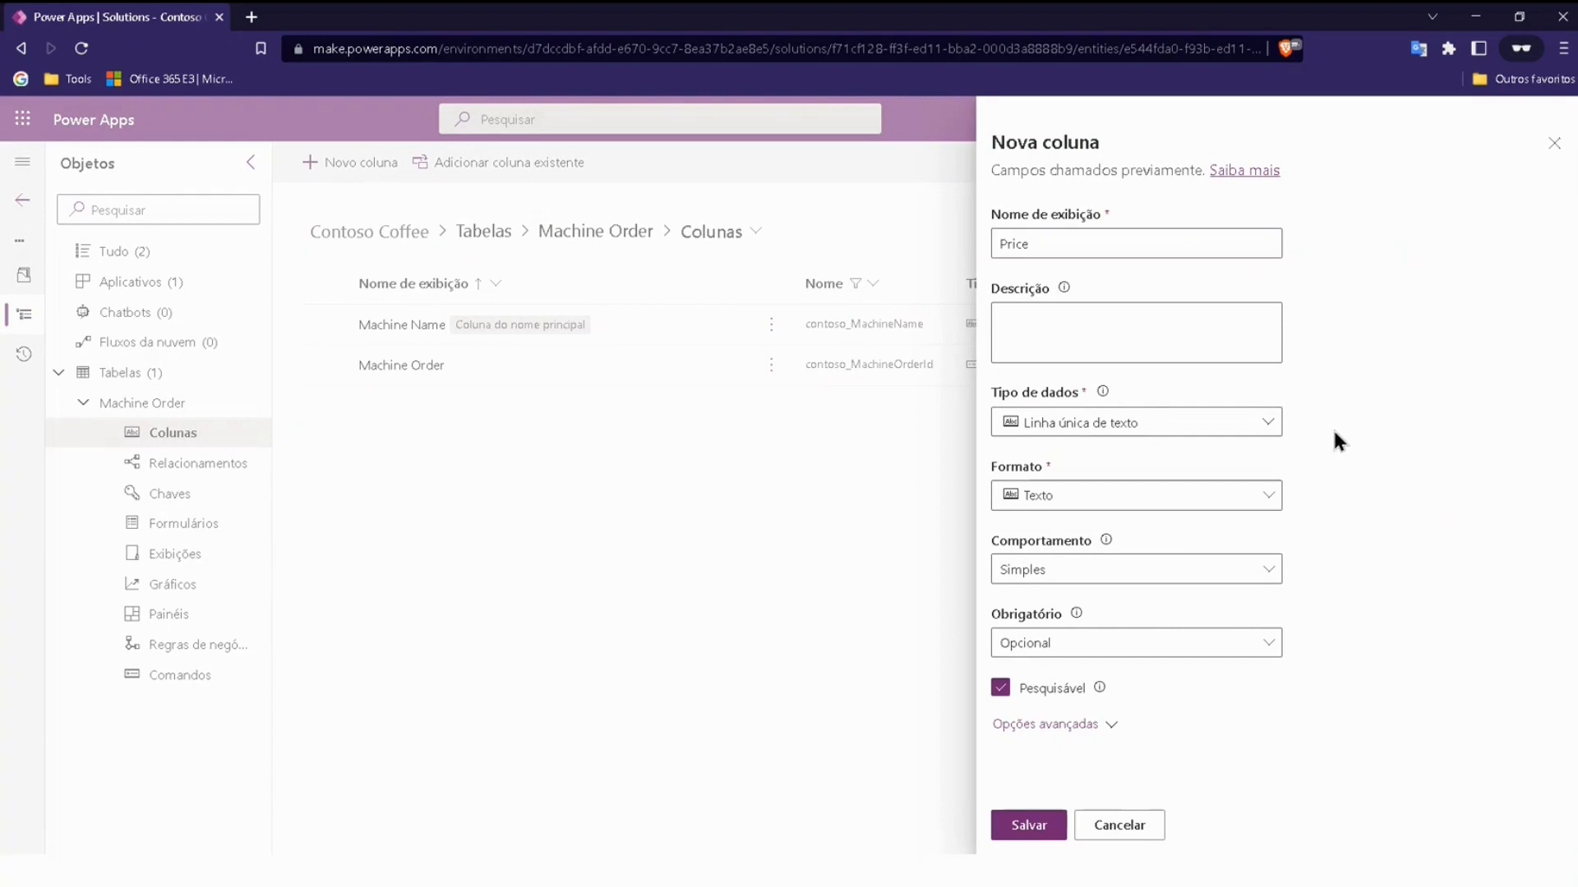
pyautogui.click(1208, 429)
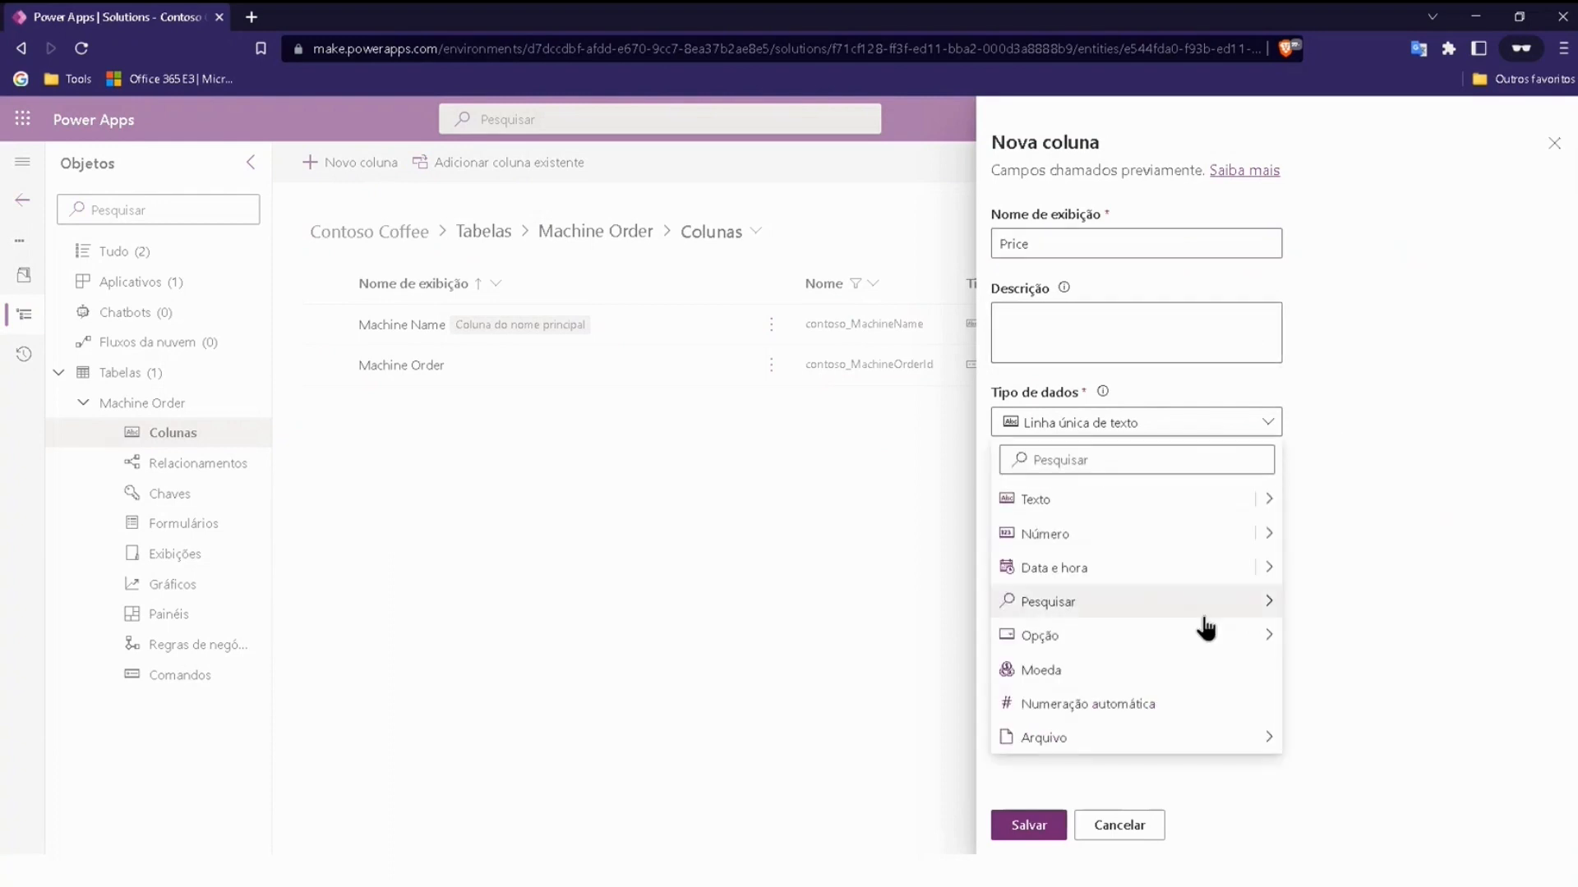
pyautogui.click(1239, 672)
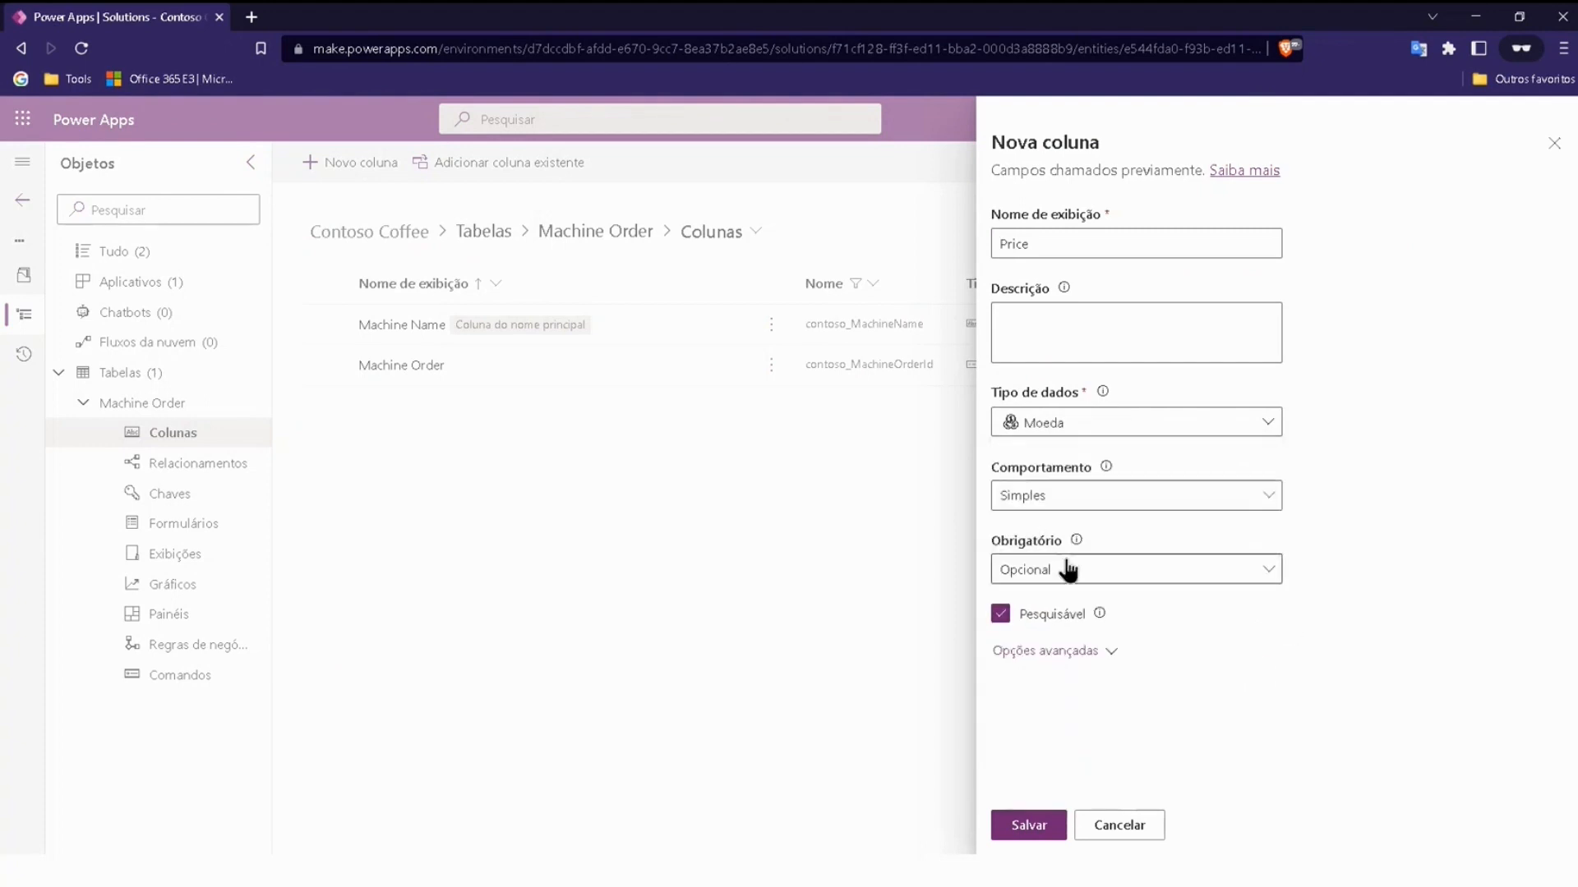
pyautogui.click(1025, 570)
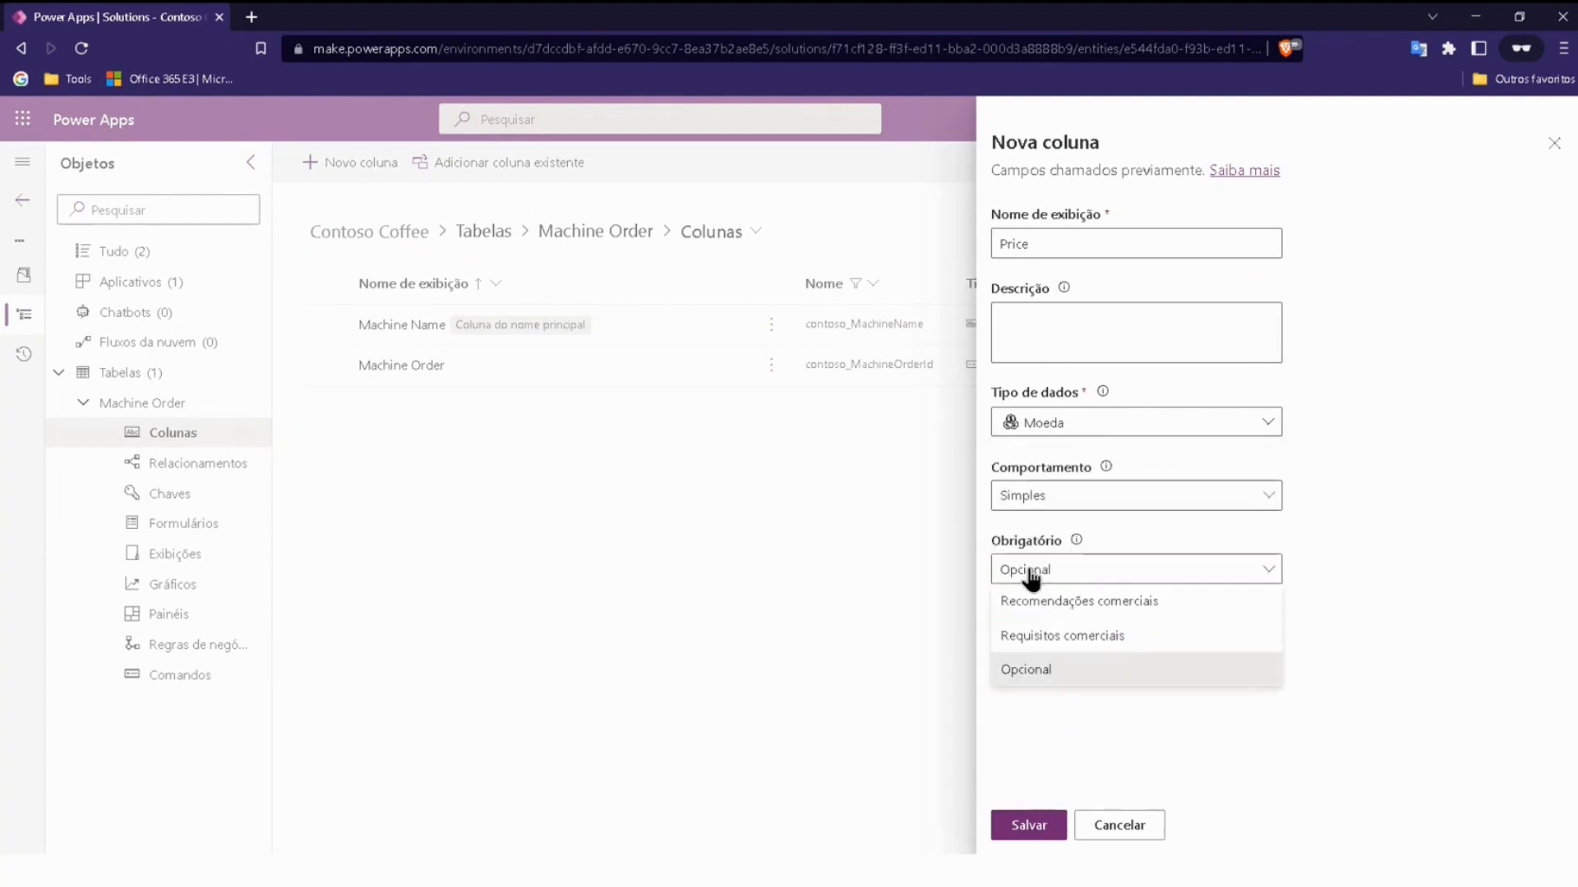
pyautogui.click(1092, 639)
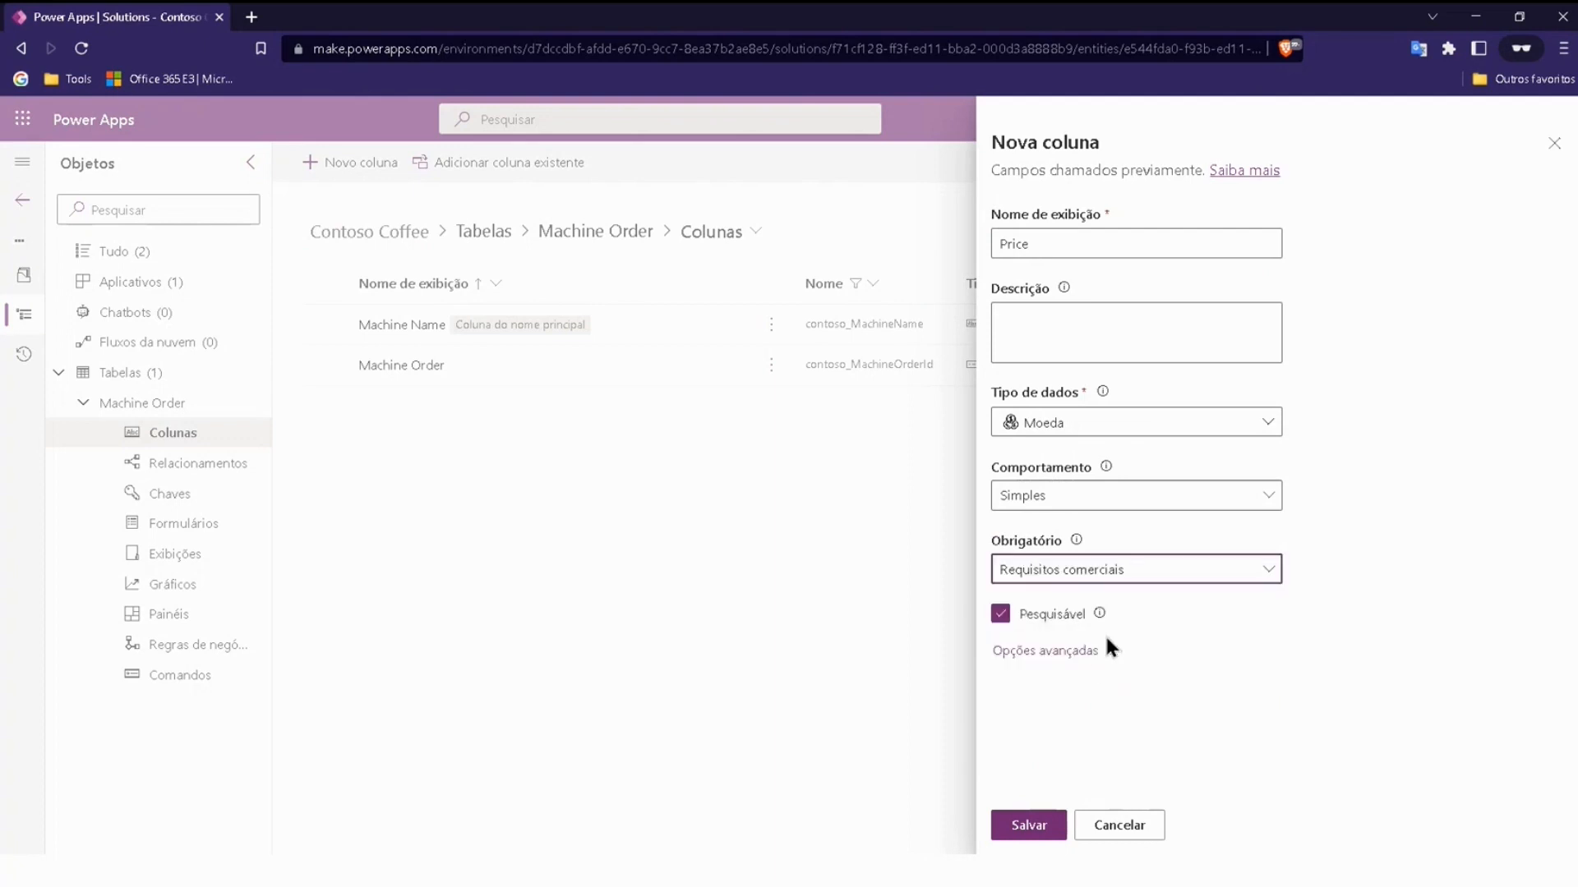
# Set the Price column's minimum value to 0 in its advanced options
pyautogui.click(1101, 653)
pyautogui.scroll(-3, 1127, 658)
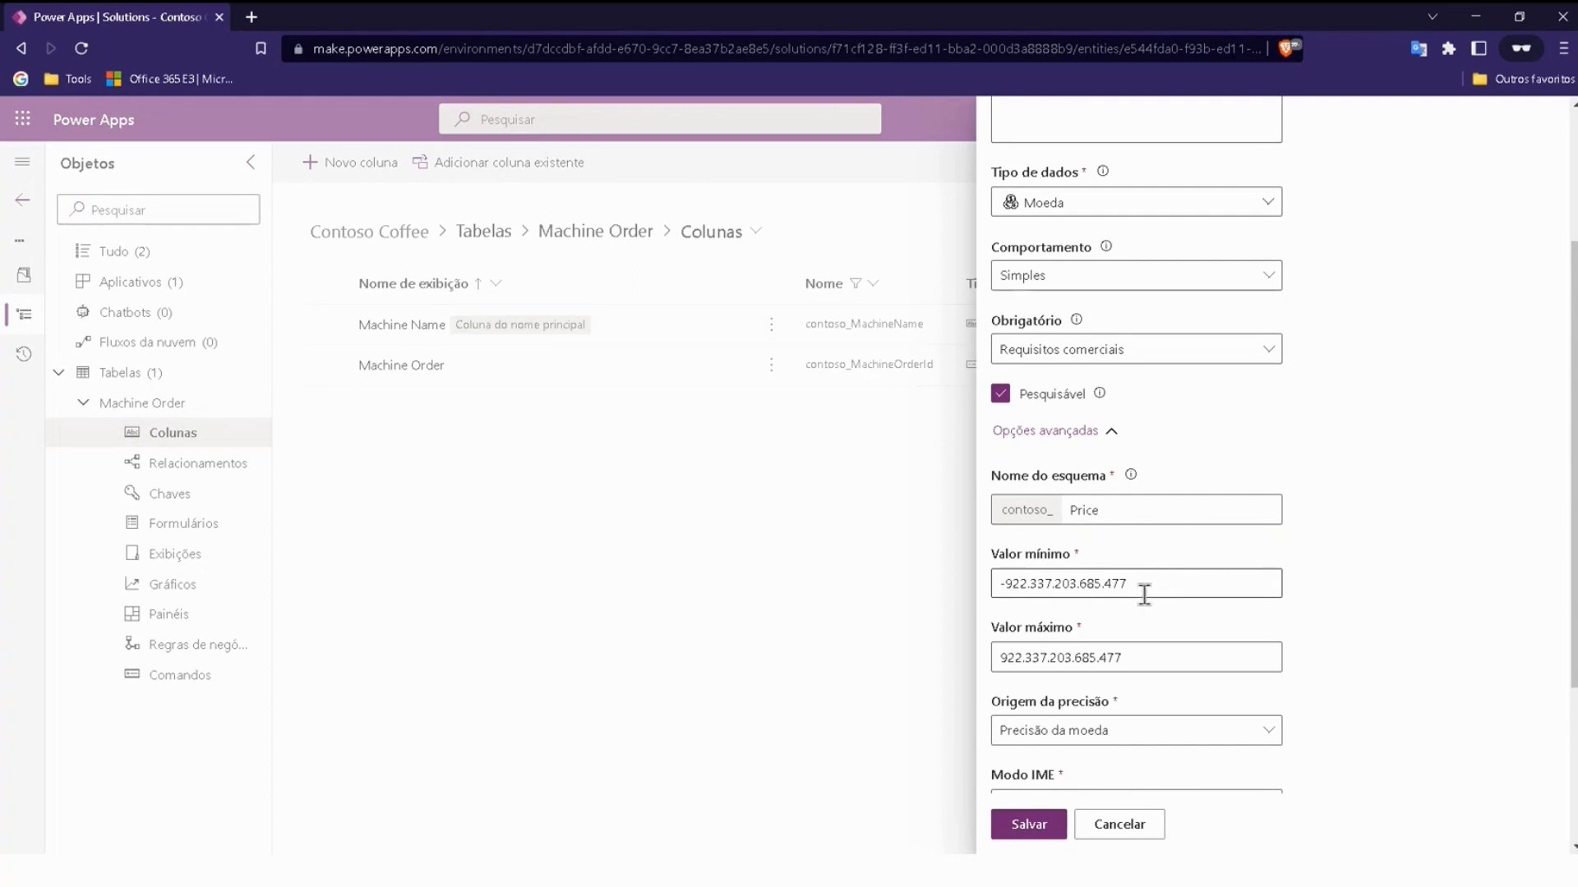
pyautogui.moveTo(1132, 593); pyautogui.dragTo(951, 584)
pyautogui.write('0')
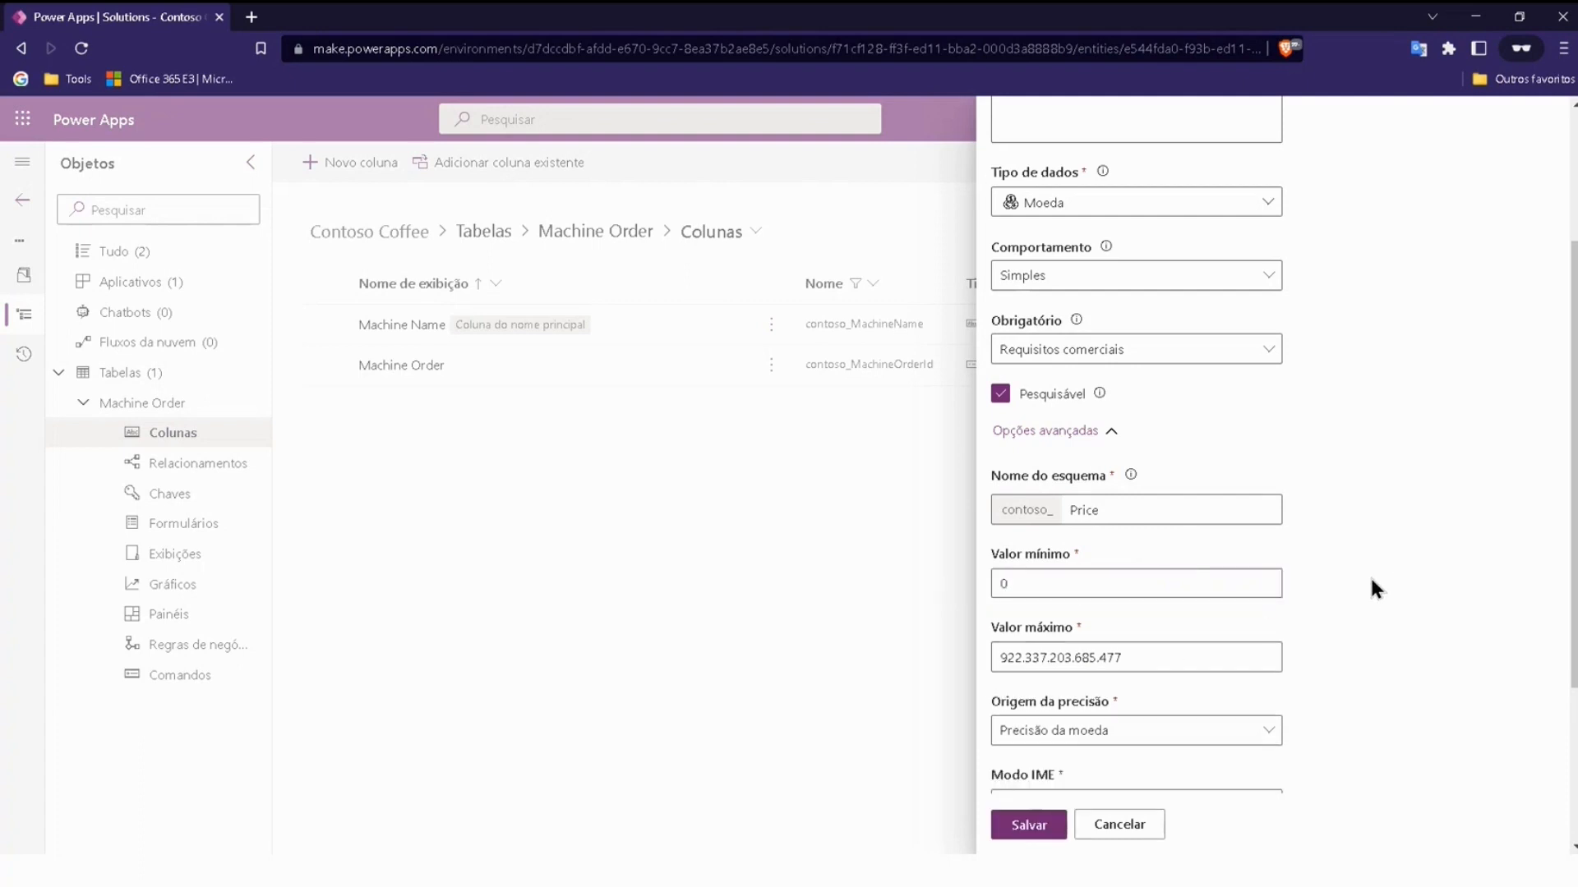
# Set the Price column's maximum value to 50.000
pyautogui.moveTo(1148, 659); pyautogui.dragTo(939, 674)
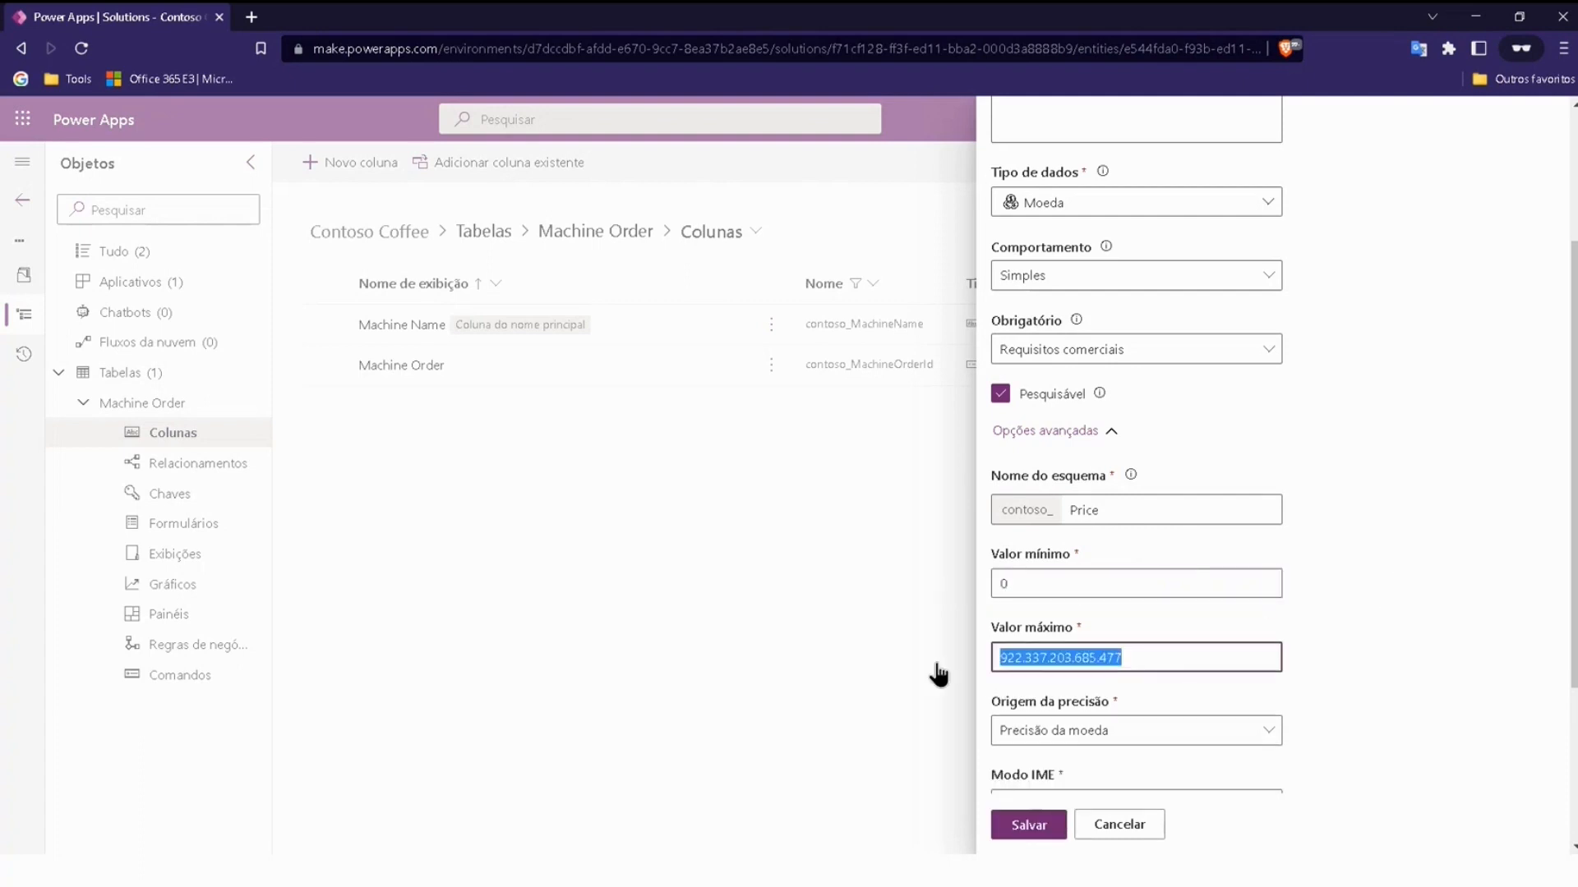
pyautogui.press('BackSpace')
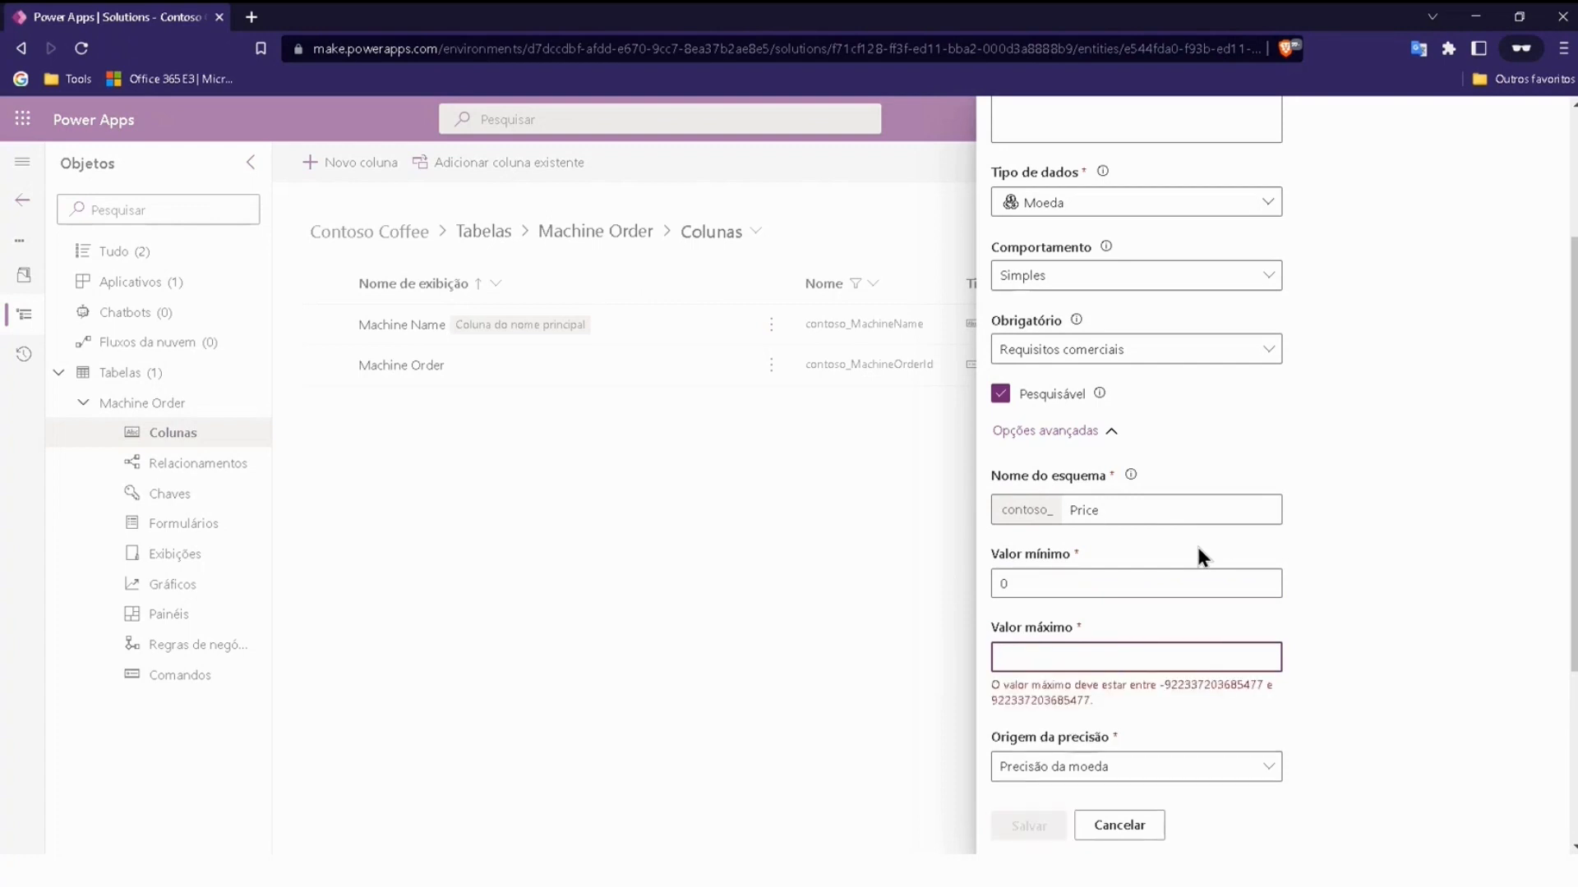
pyautogui.write('5000')
pyautogui.press('BackSpace')
pyautogui.press('BackSpace')
pyautogui.press('BackSpace')
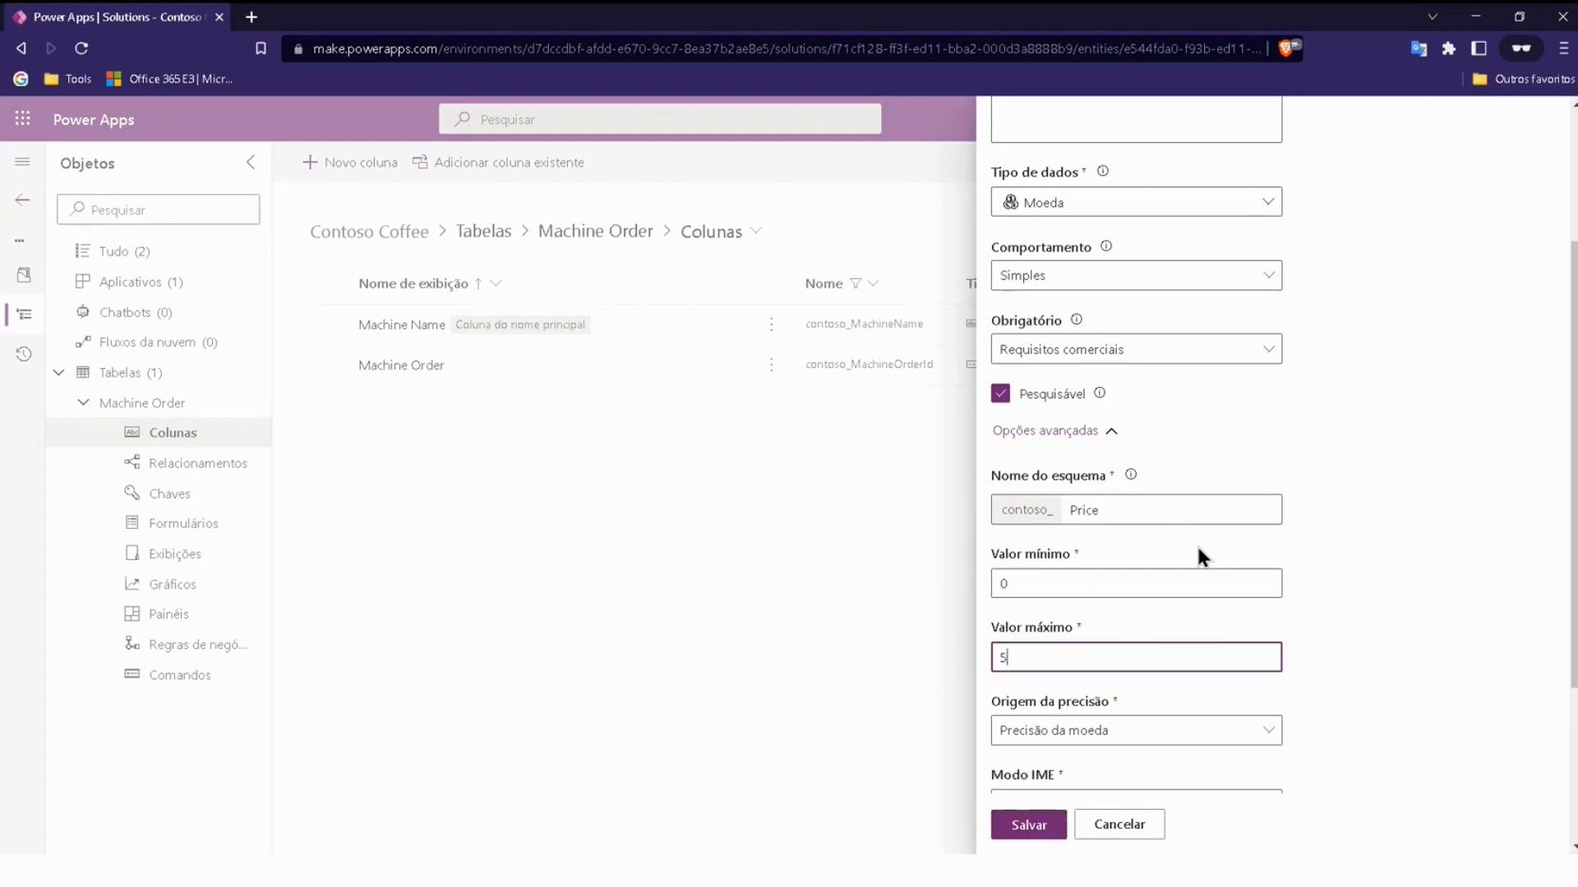
pyautogui.write('.000')
pyautogui.press('BackSpace')
pyautogui.press('BackSpace')
pyautogui.press('BackSpace')
pyautogui.press('BackSpace')
pyautogui.write('000.')
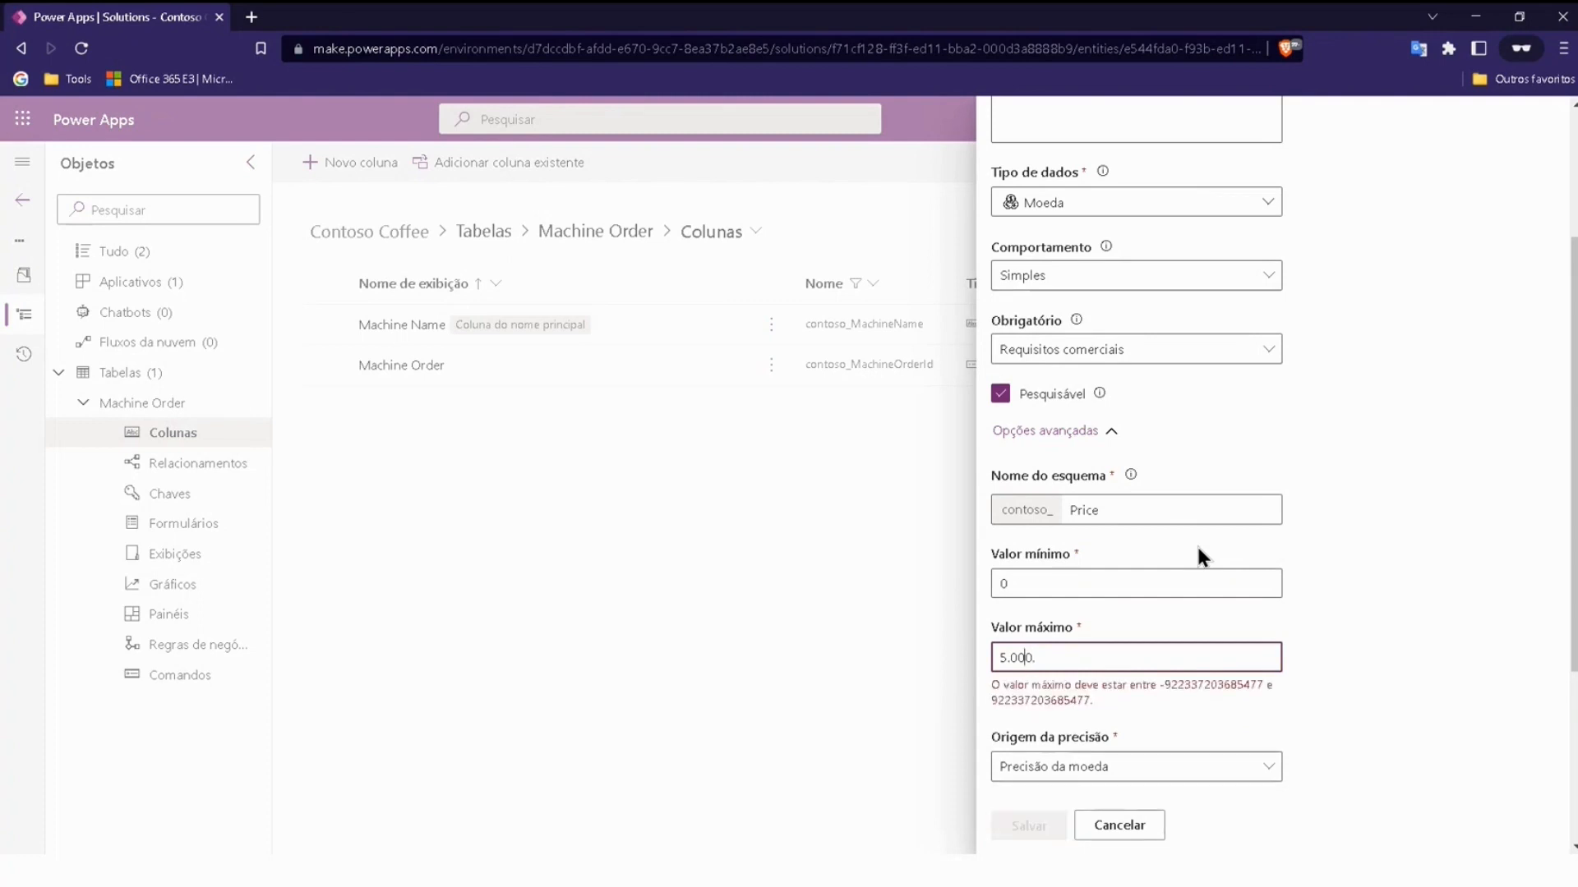
pyautogui.press('BackSpace')
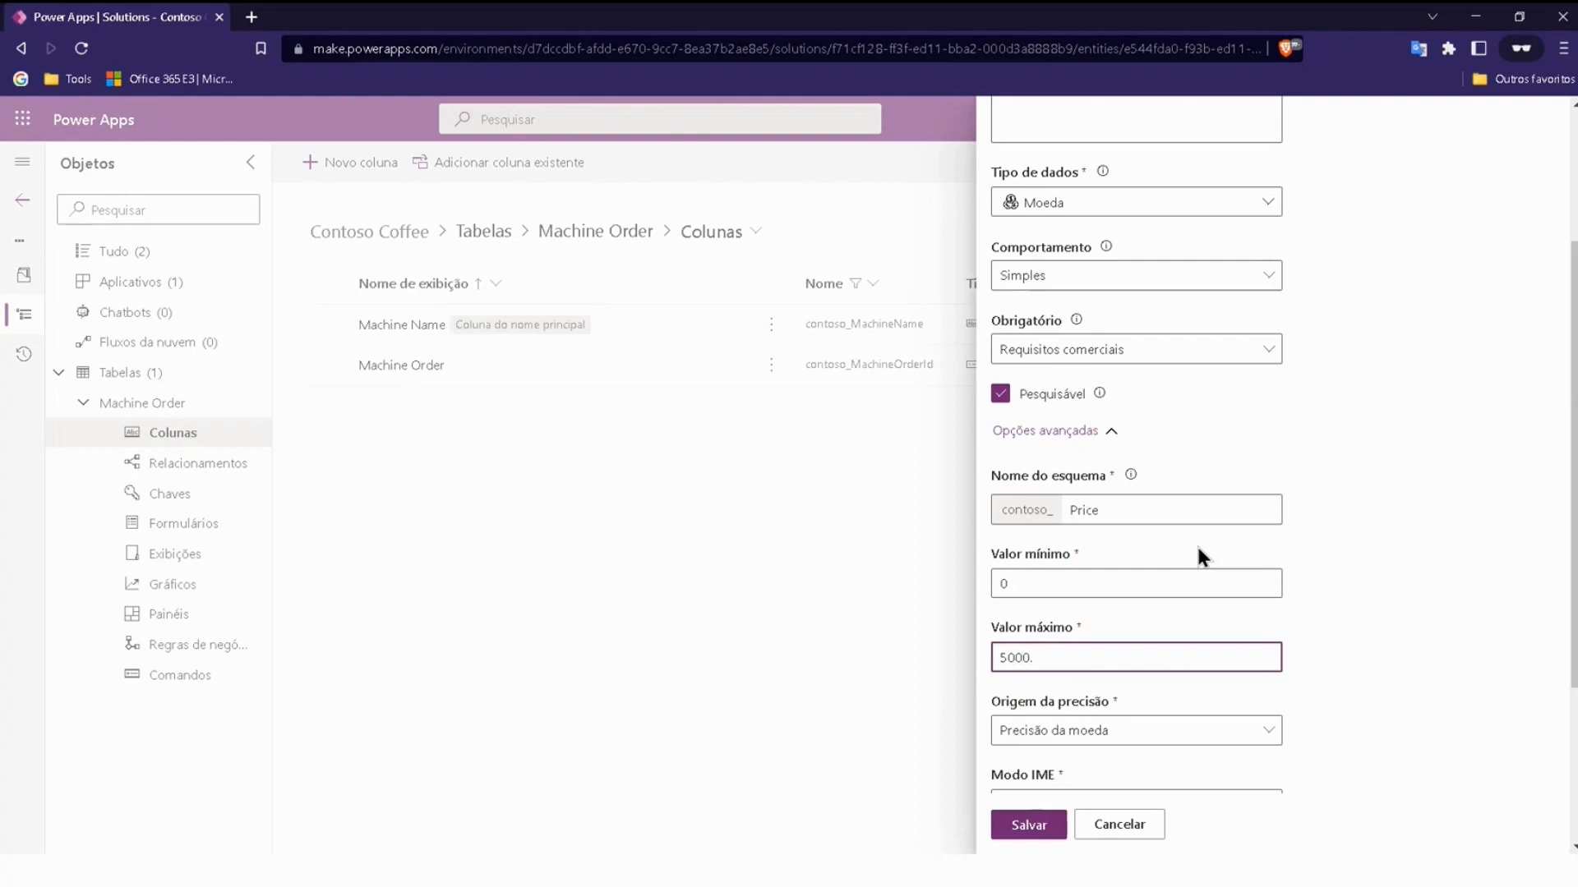
pyautogui.write('0.')
pyautogui.click(1319, 598)
# Review the remaining advanced options and save the Price column
pyautogui.scroll(-3, 1258, 591)
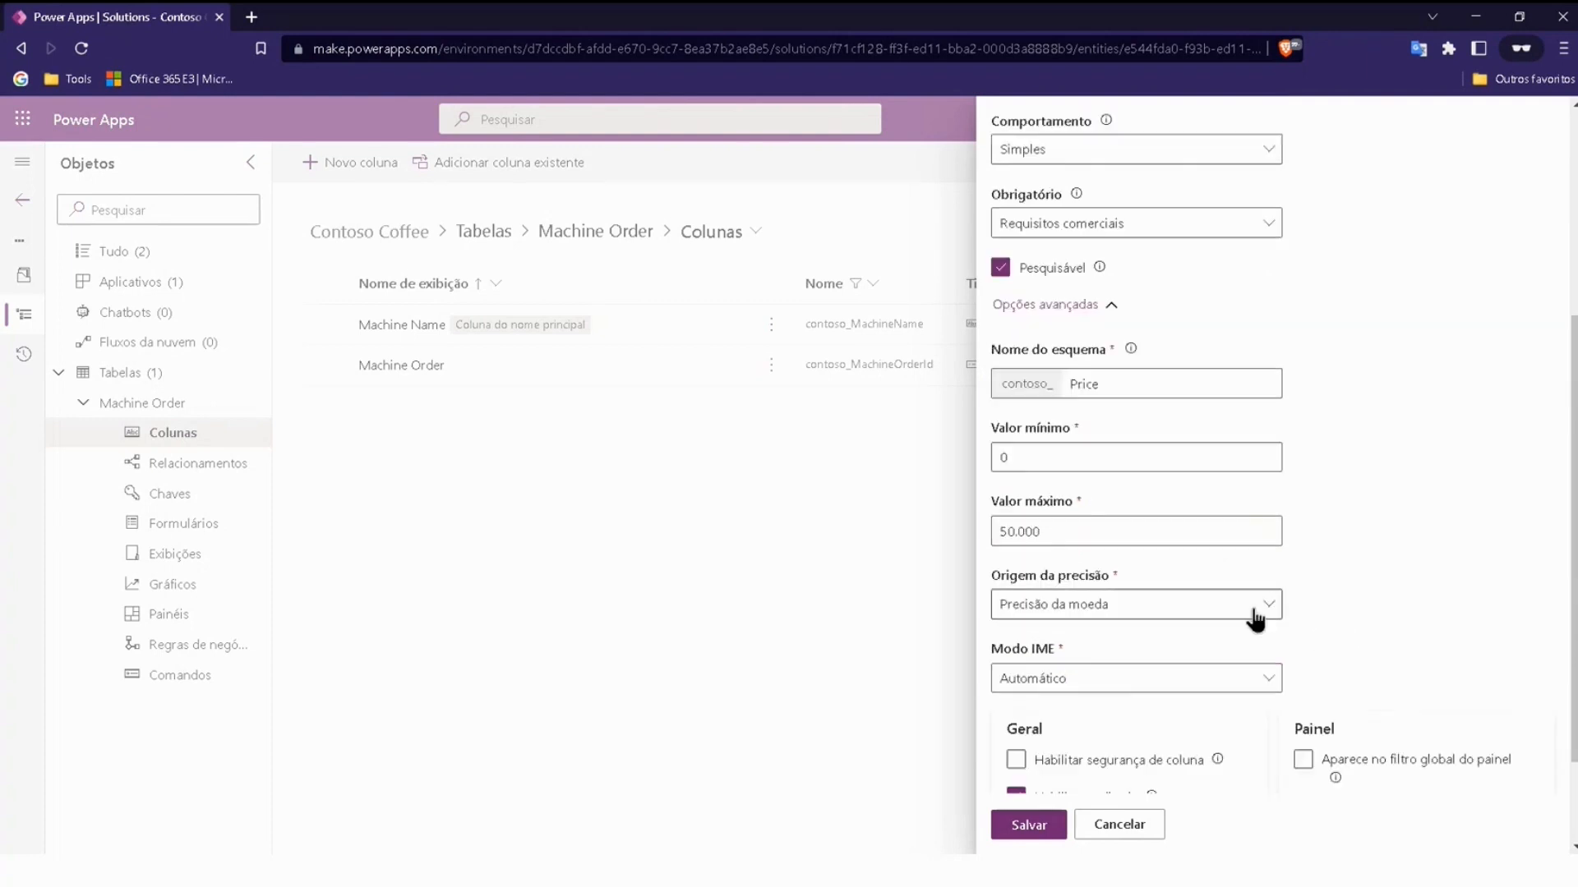
pyautogui.scroll(-1, 1392, 392)
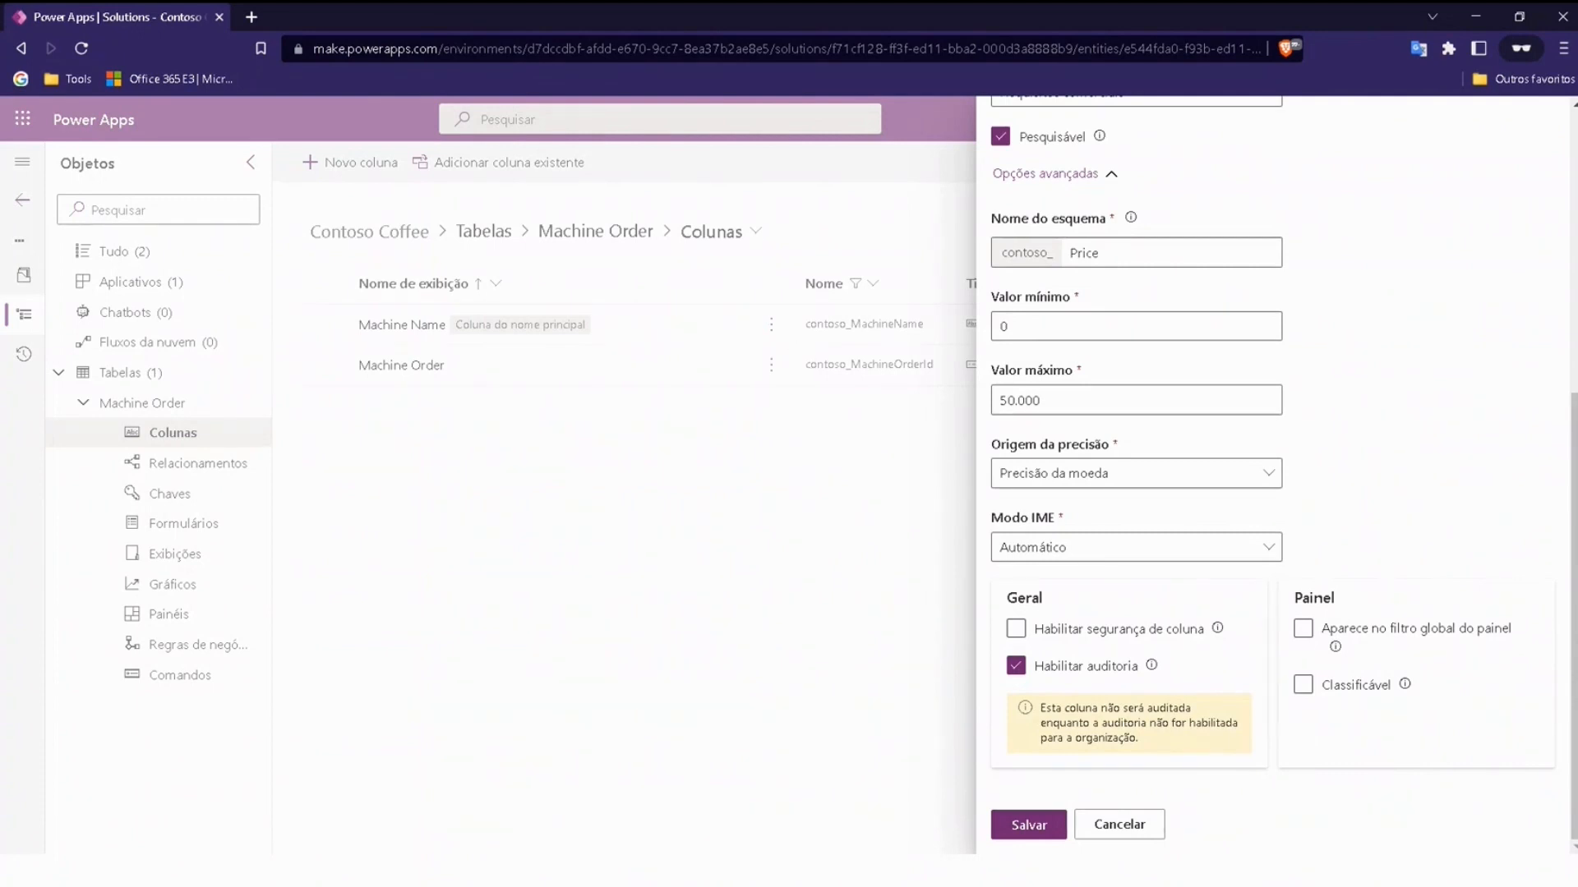
pyautogui.click(1047, 827)
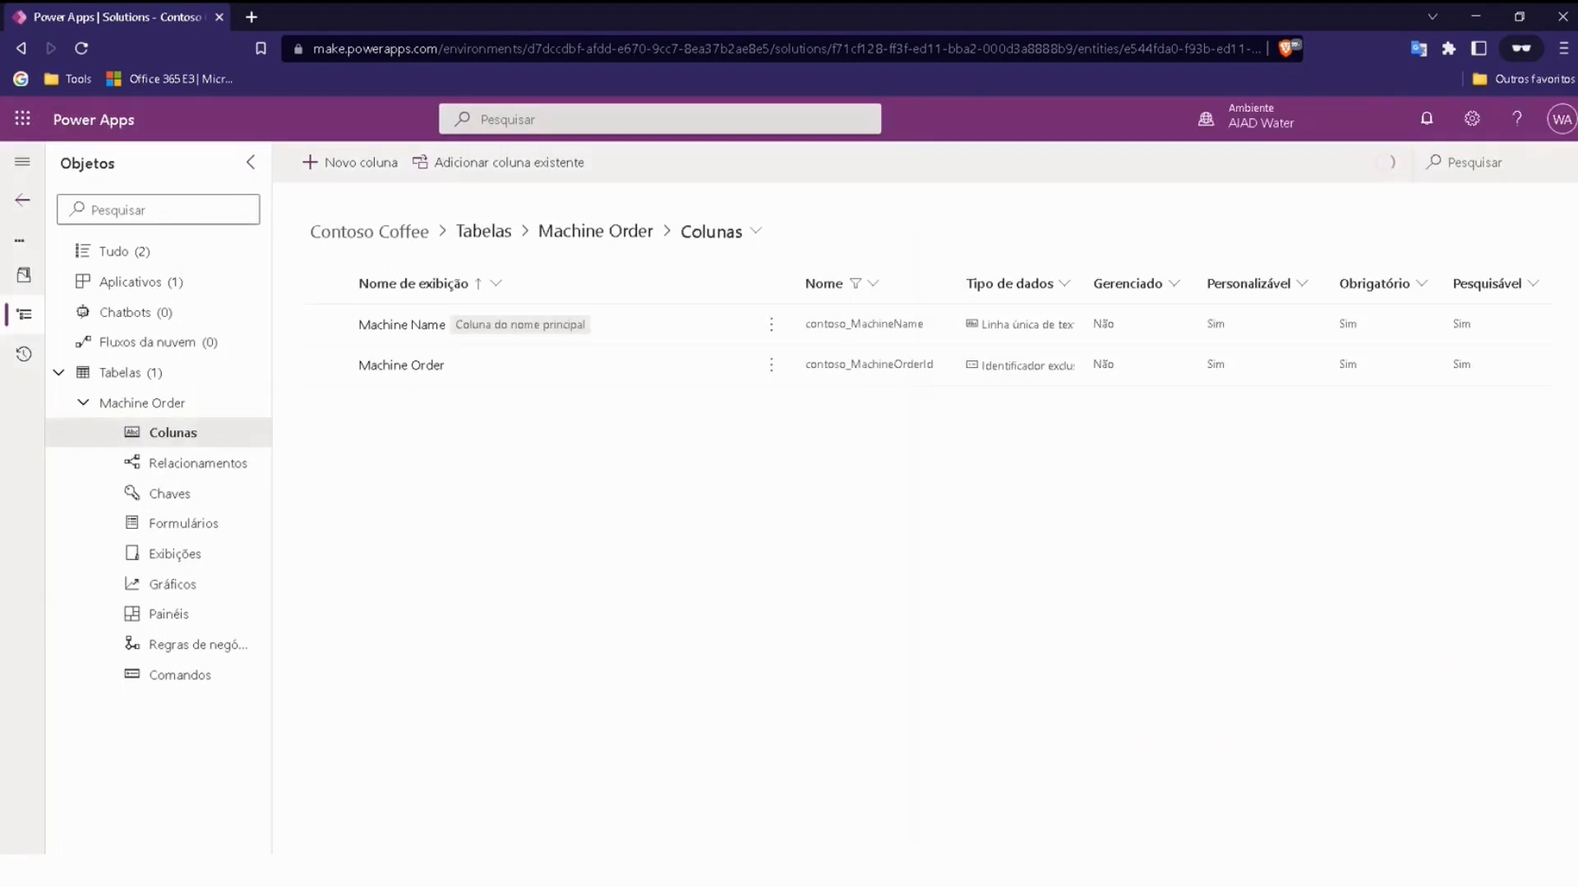
# Add a single-line text column named "Requested By" in Email format to the Machine Order table and save it
pyautogui.click(366, 164)
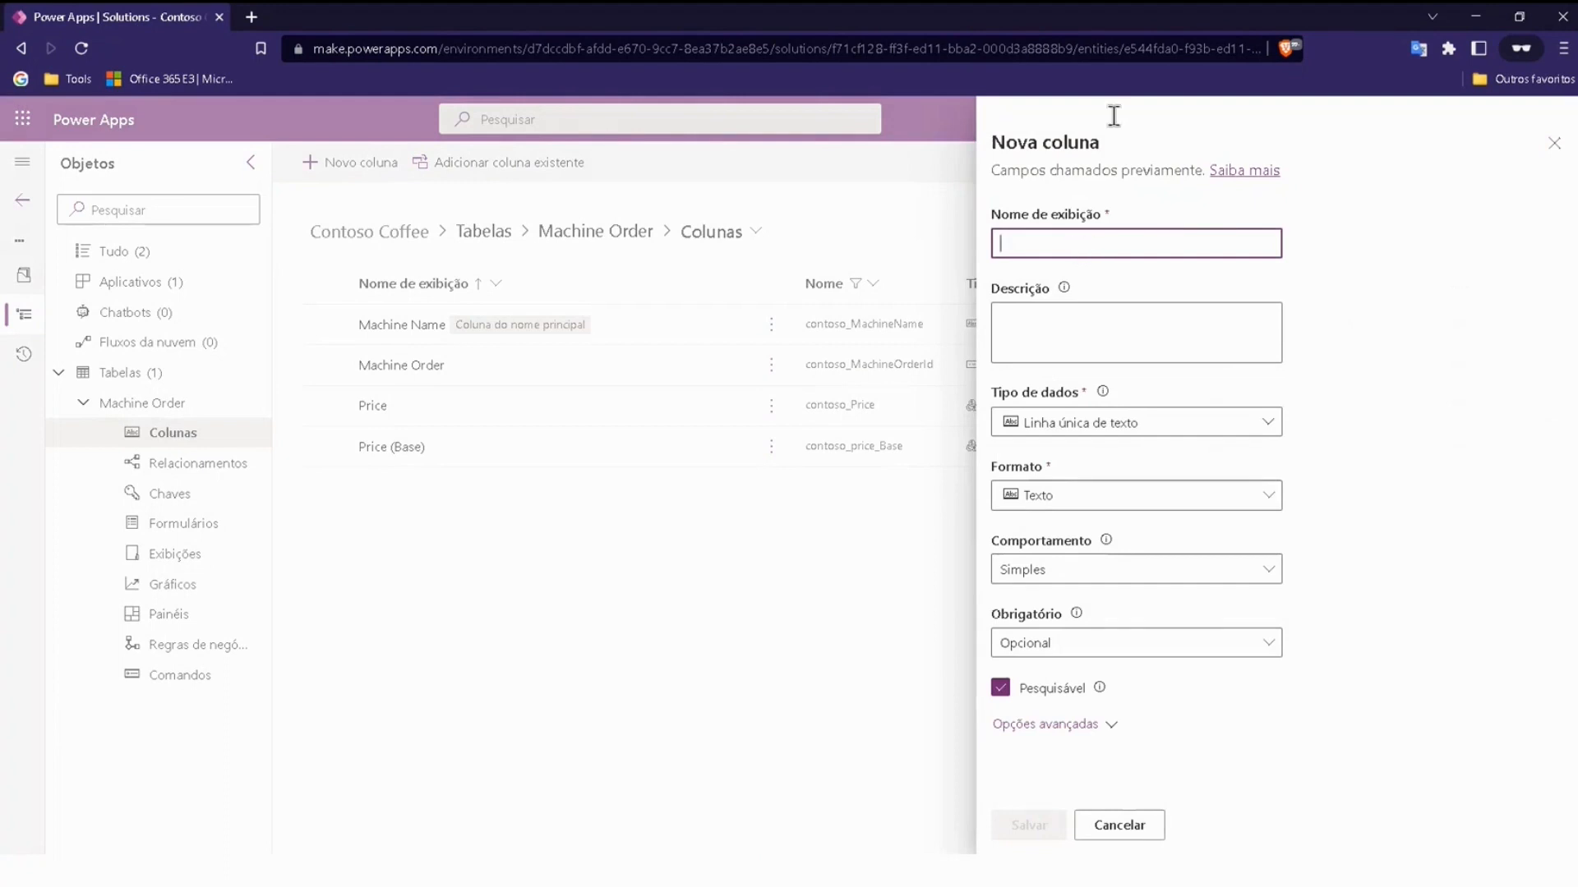
pyautogui.hotkey('alt', 'Tab')
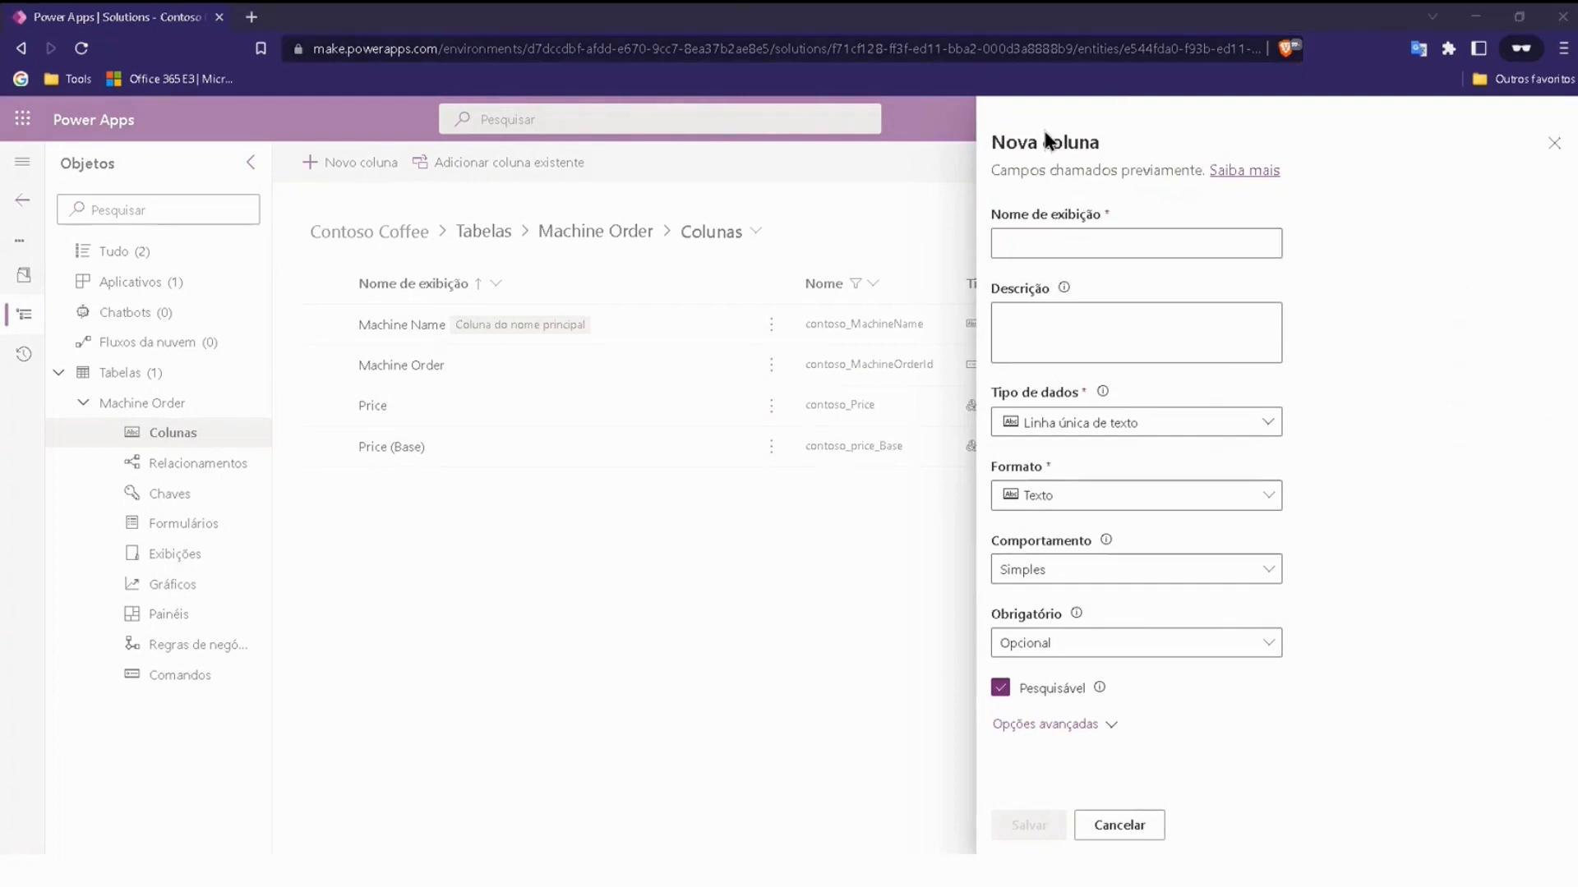
pyautogui.click(1057, 240)
pyautogui.write('Requested By')
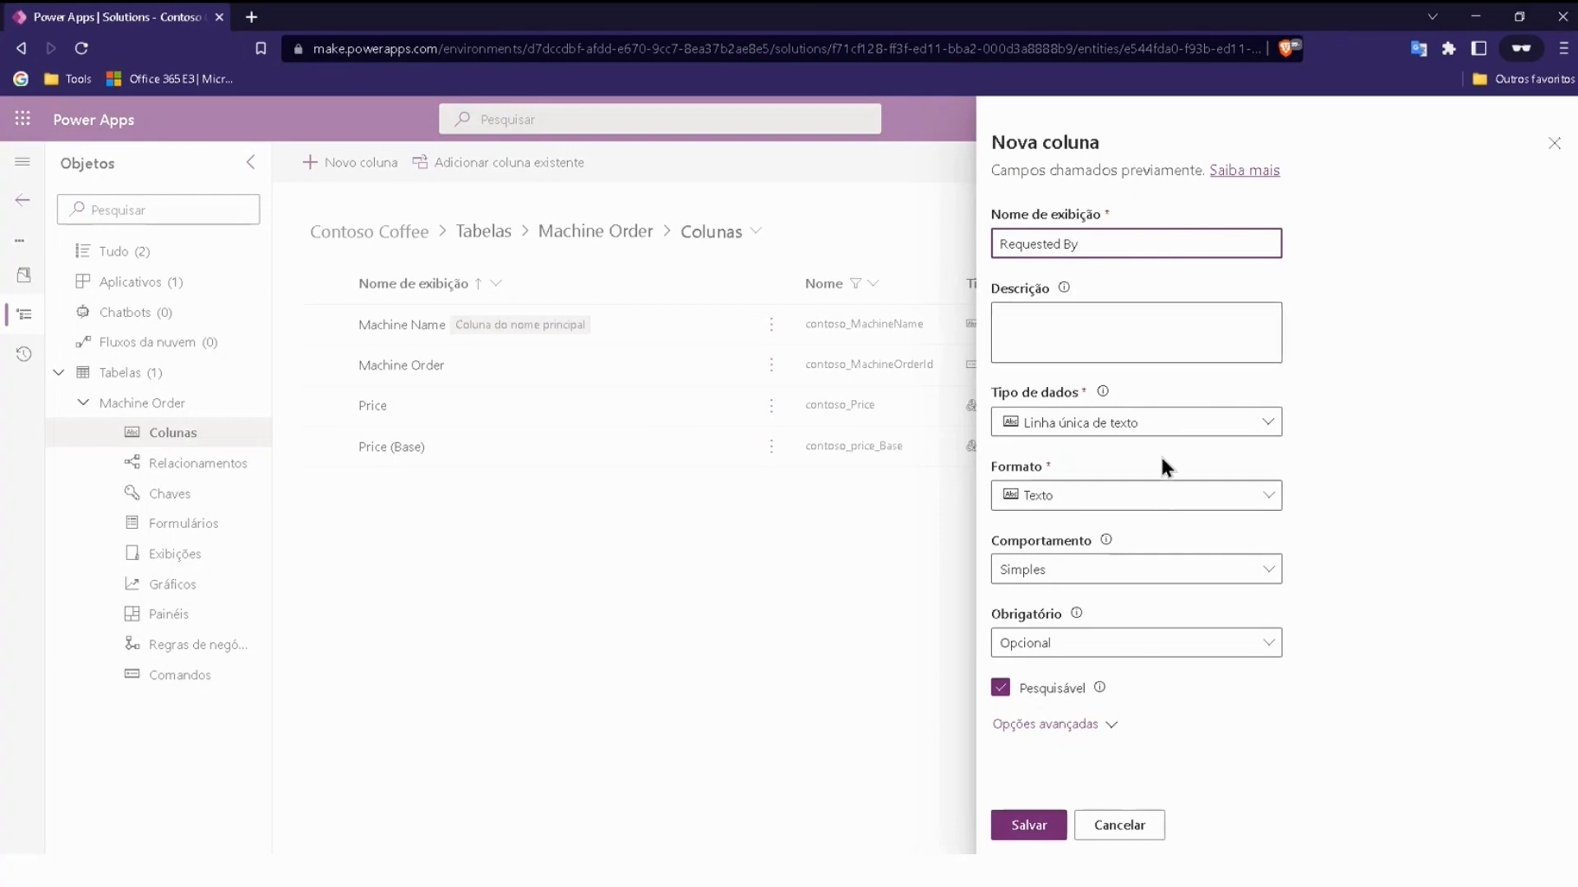
pyautogui.click(1182, 443)
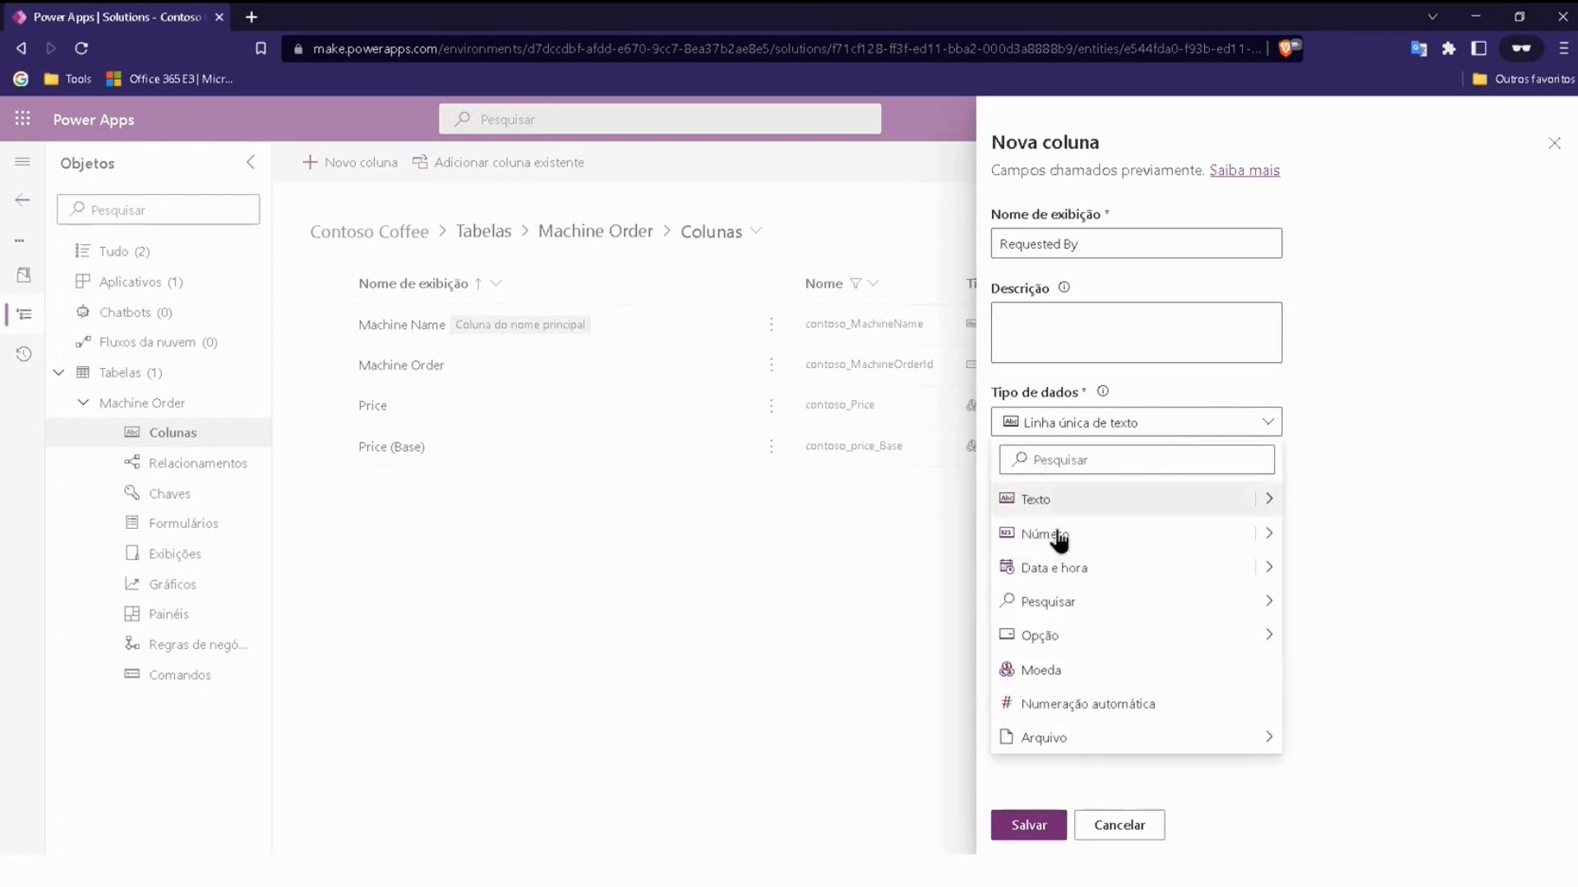
pyautogui.click(1266, 501)
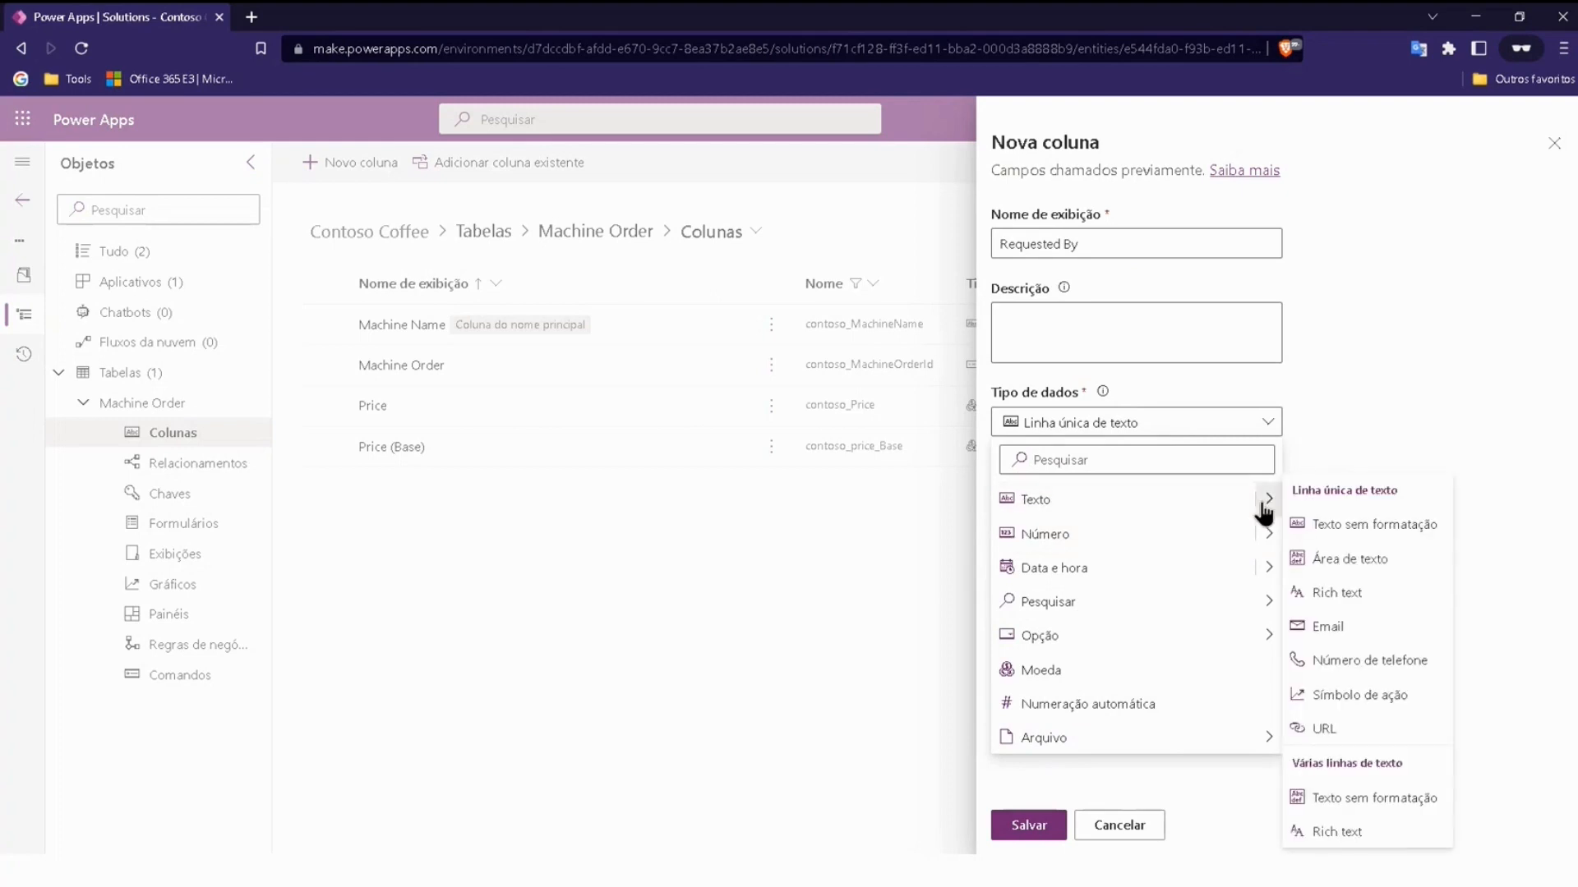
pyautogui.click(1345, 627)
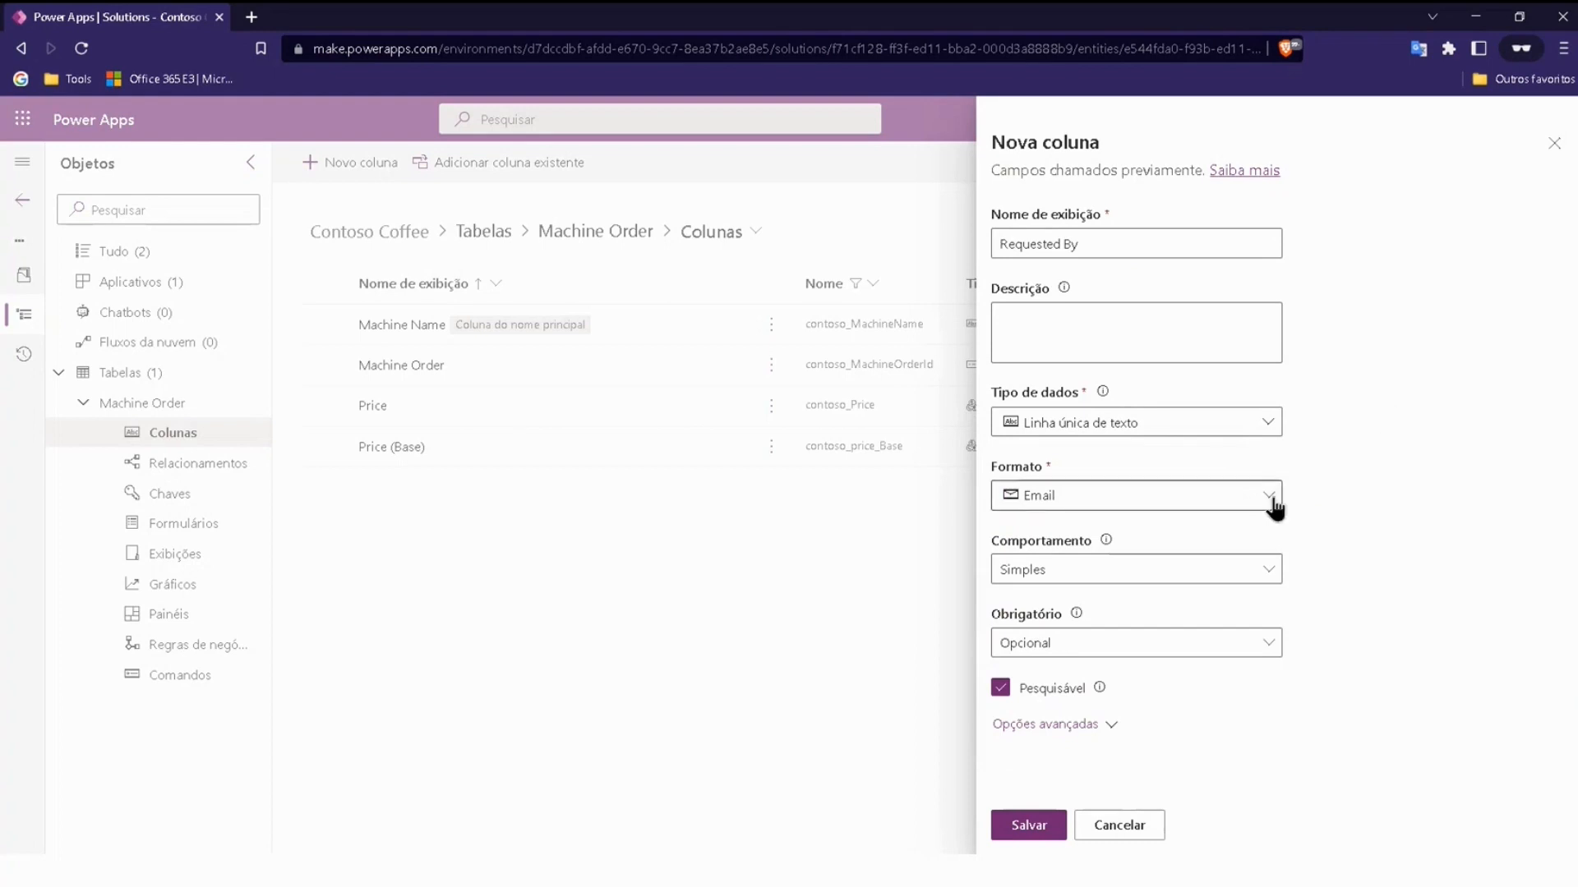
pyautogui.click(1049, 830)
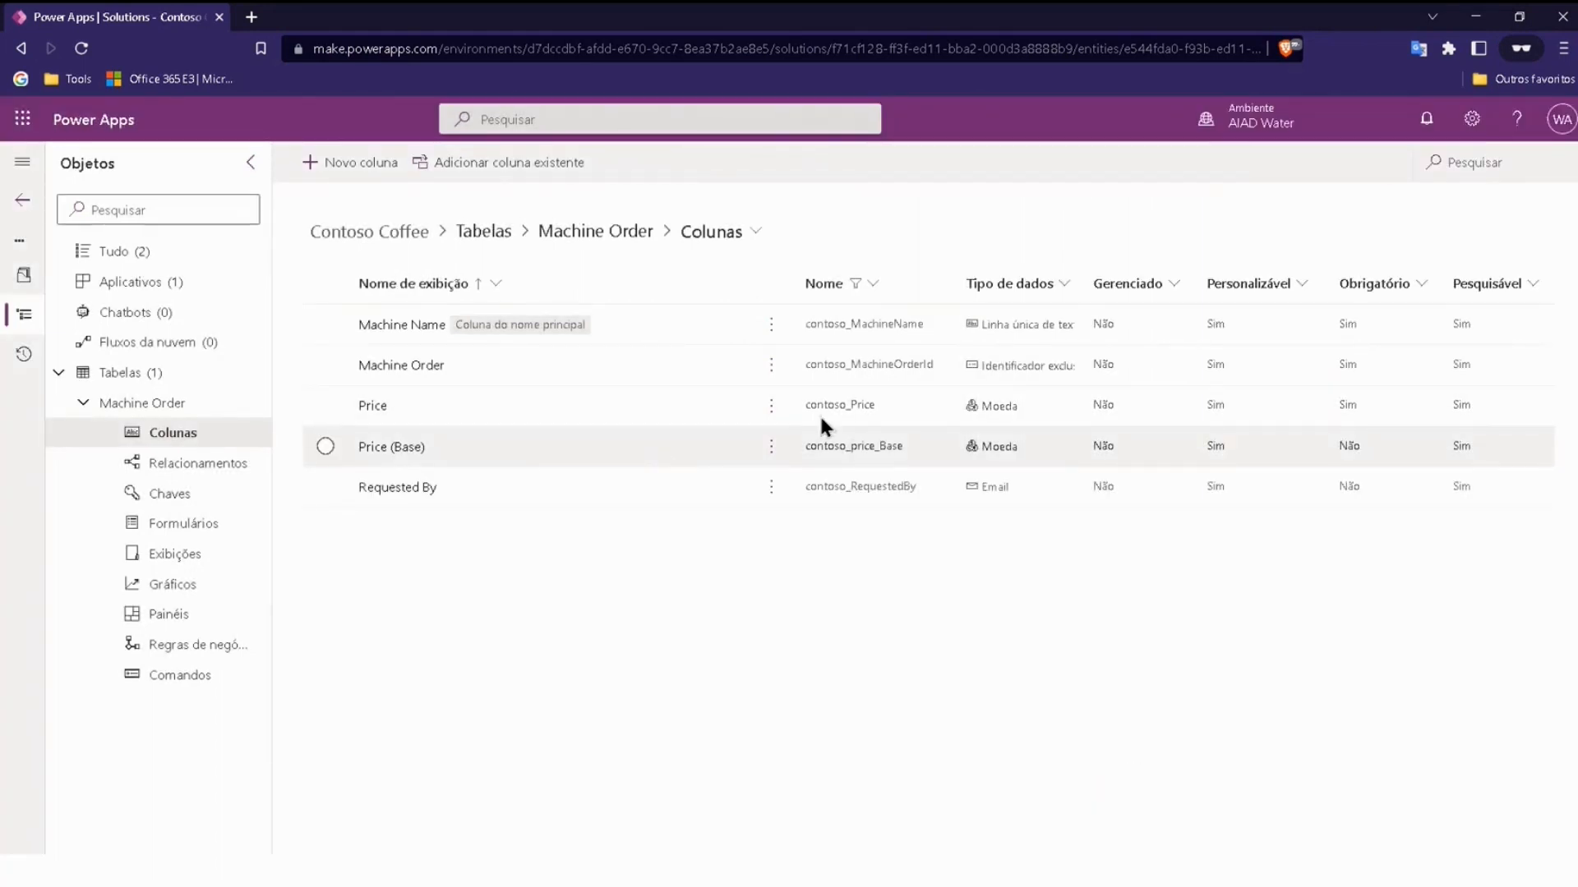
# Add a column named "Request Date" with the date-only format (Somente data) to the Machine Order table and save it
pyautogui.click(351, 170)
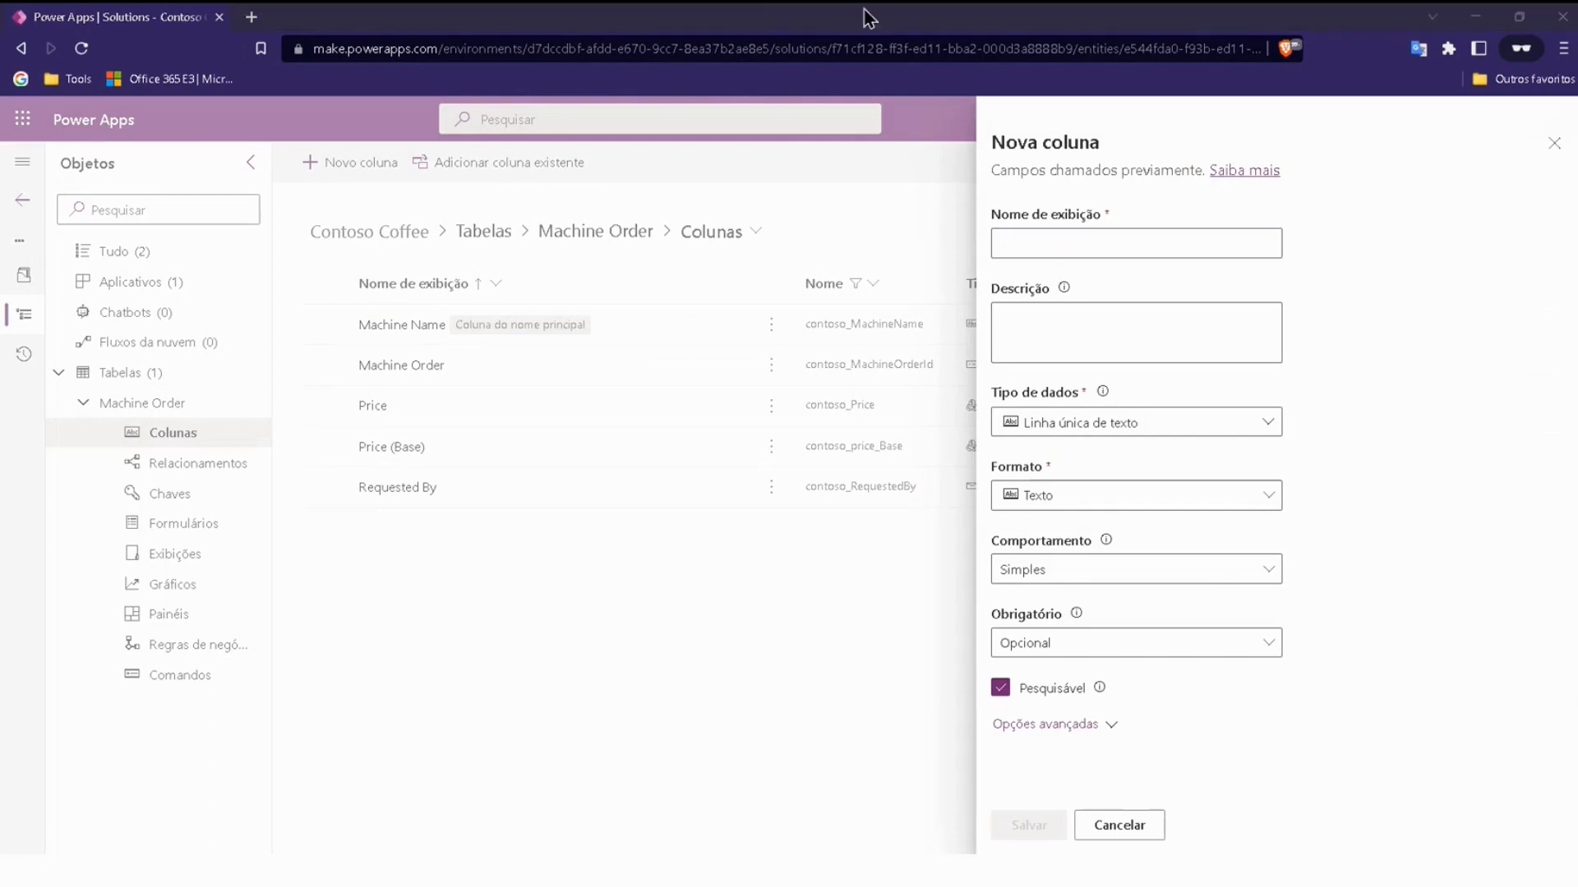
pyautogui.click(1011, 243)
pyautogui.write('Request Date')
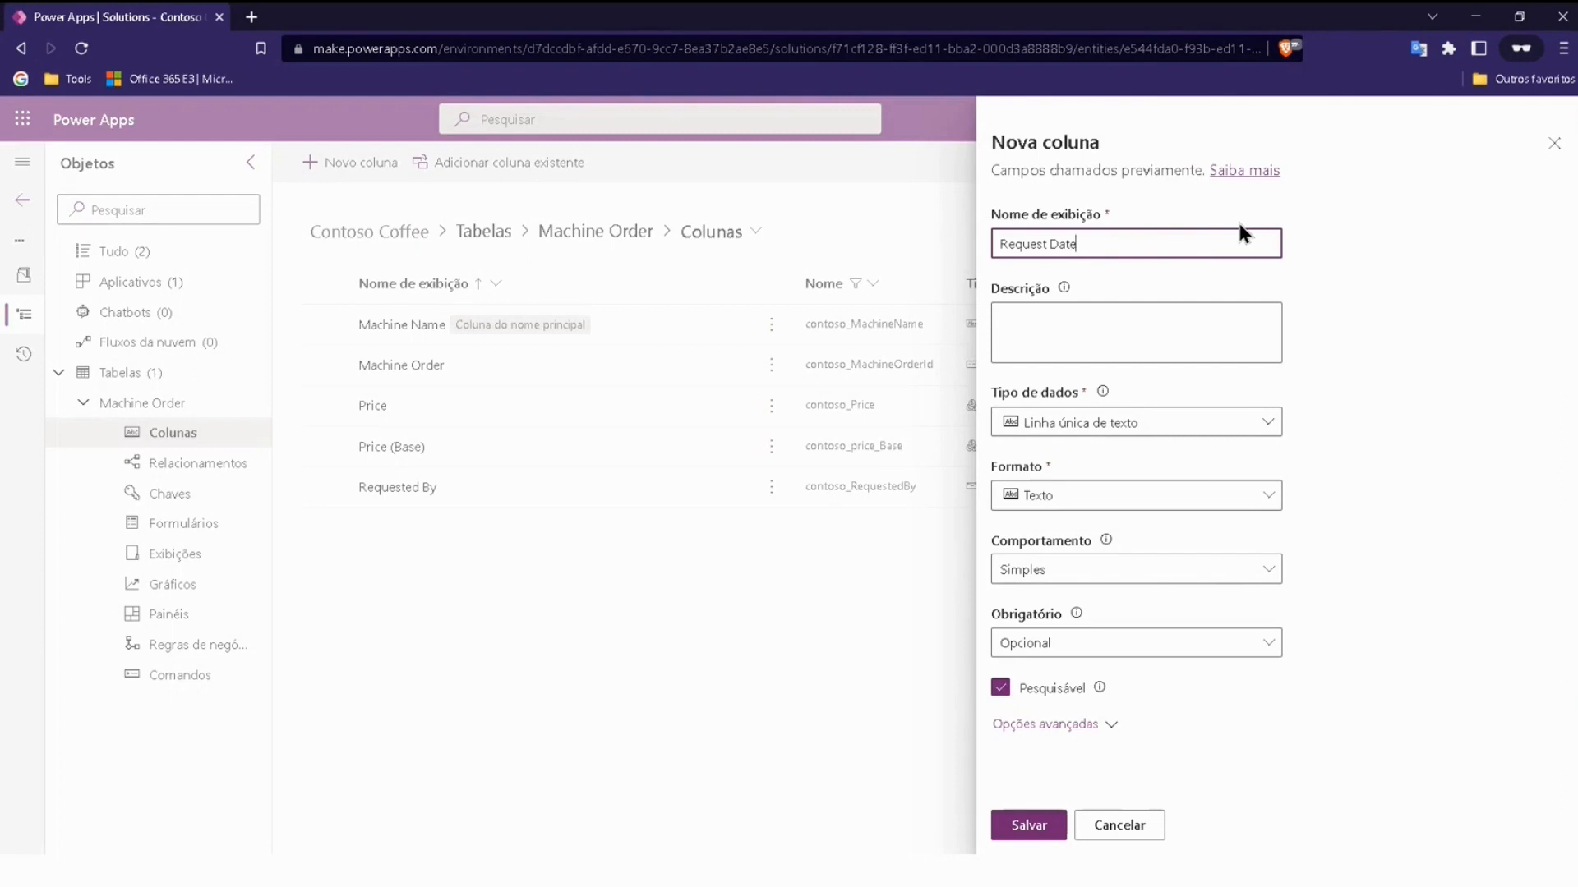
pyautogui.click(1306, 411)
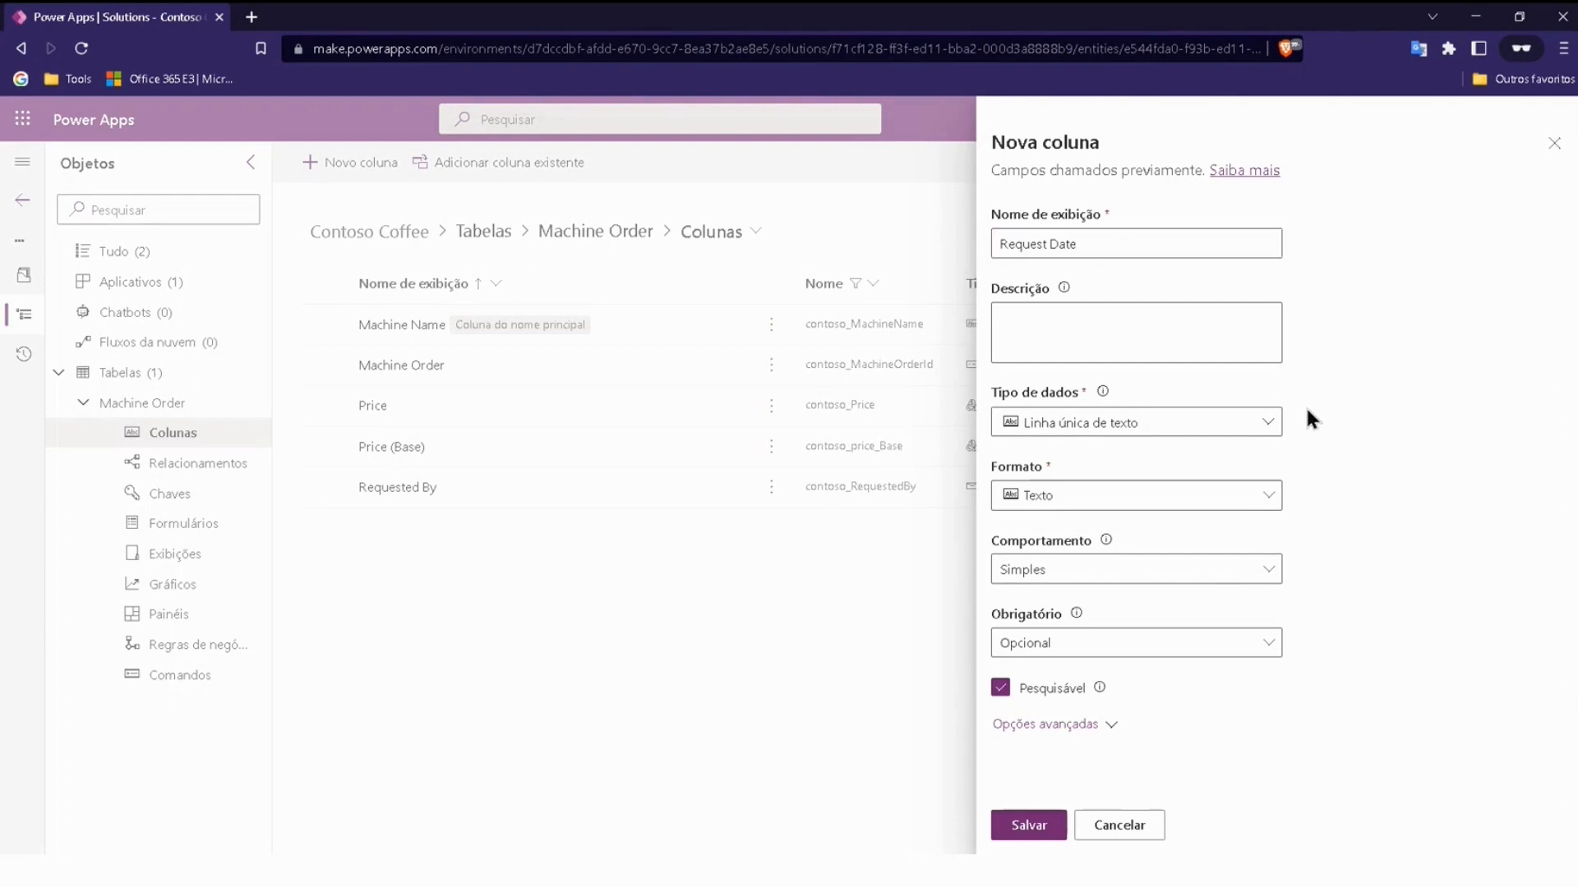
pyautogui.click(1262, 420)
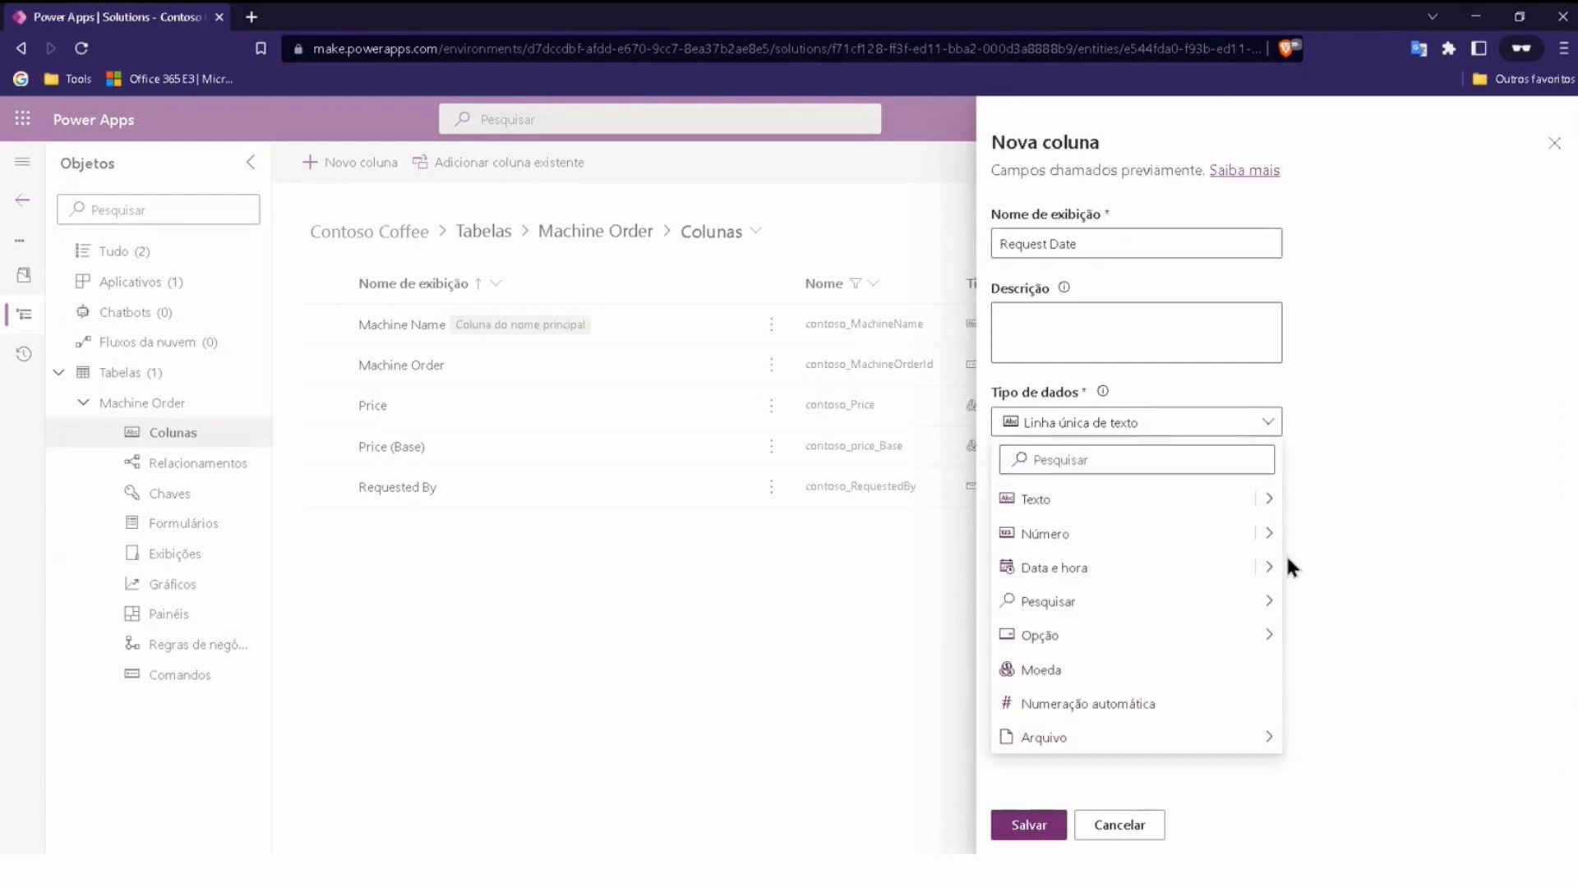
pyautogui.moveTo(1266, 572)
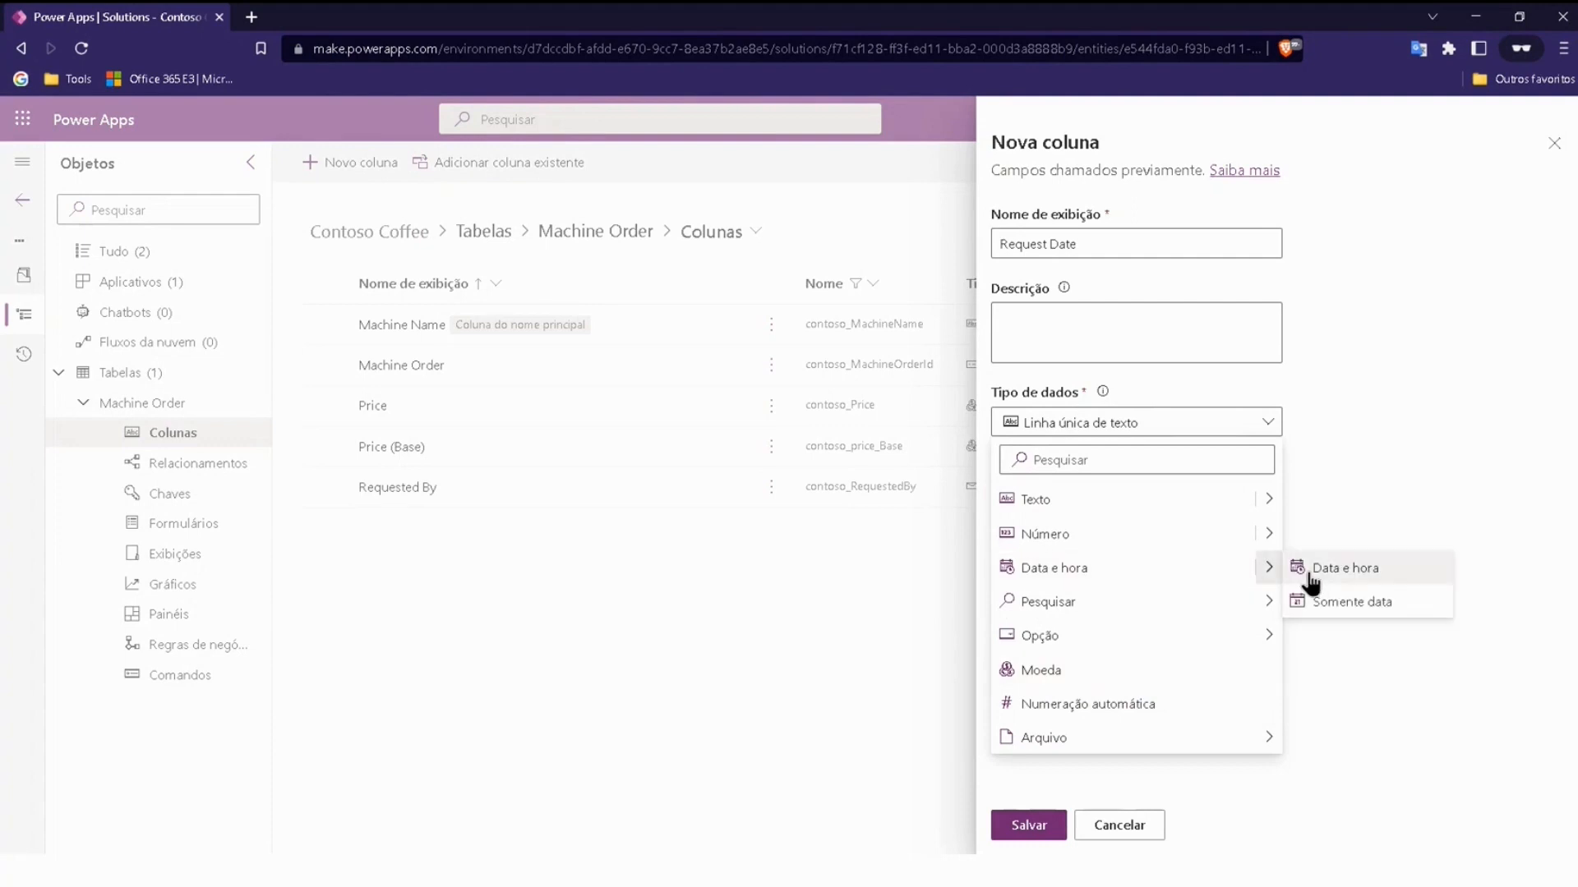
pyautogui.click(1351, 601)
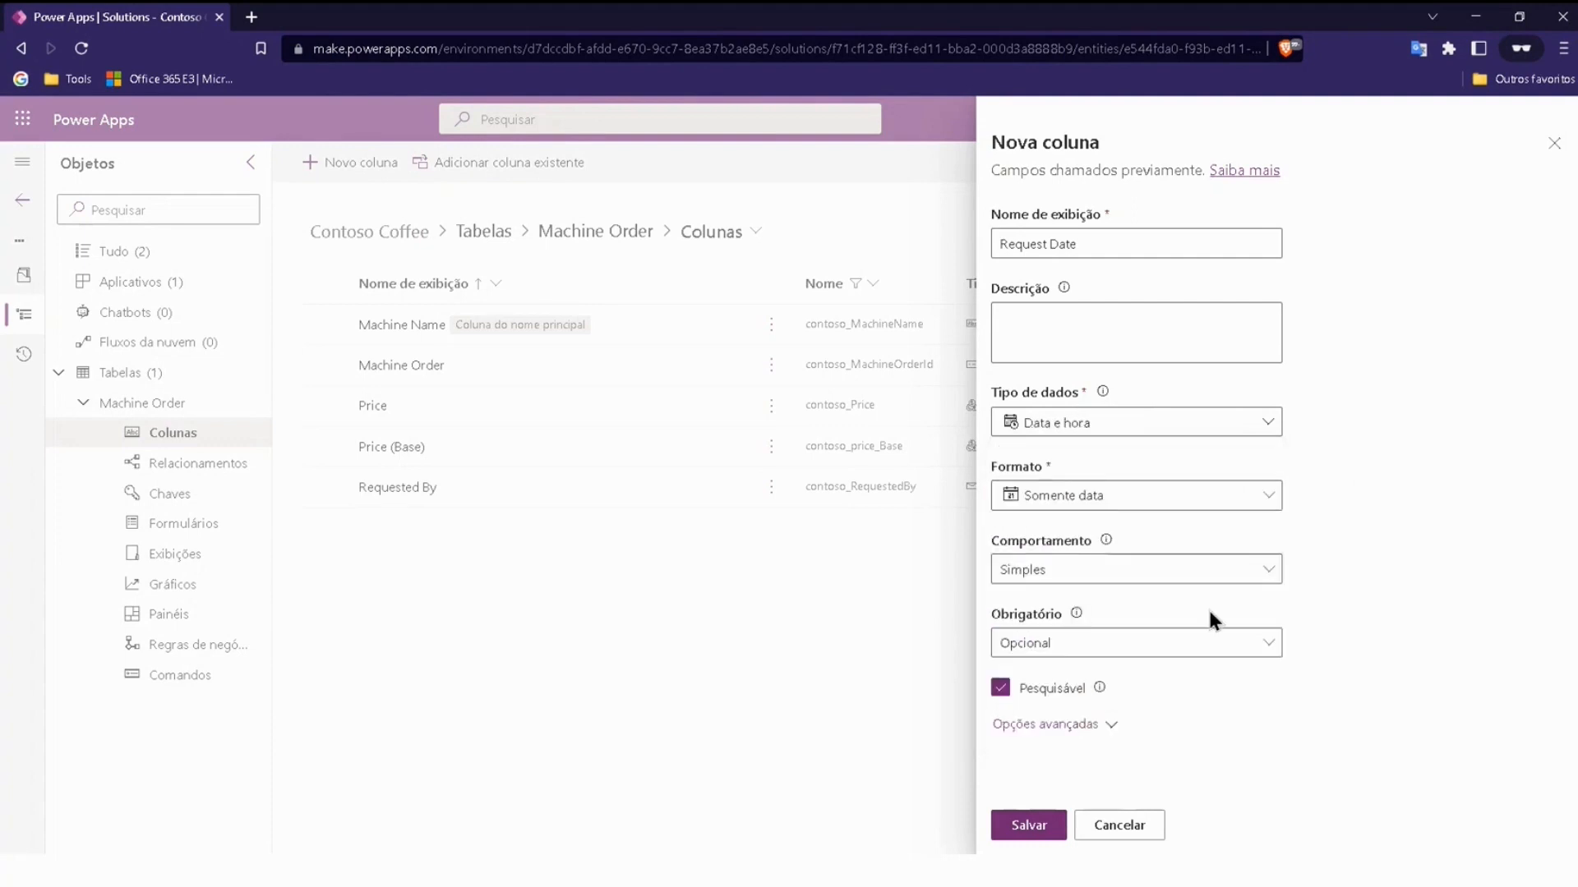
pyautogui.click(1055, 822)
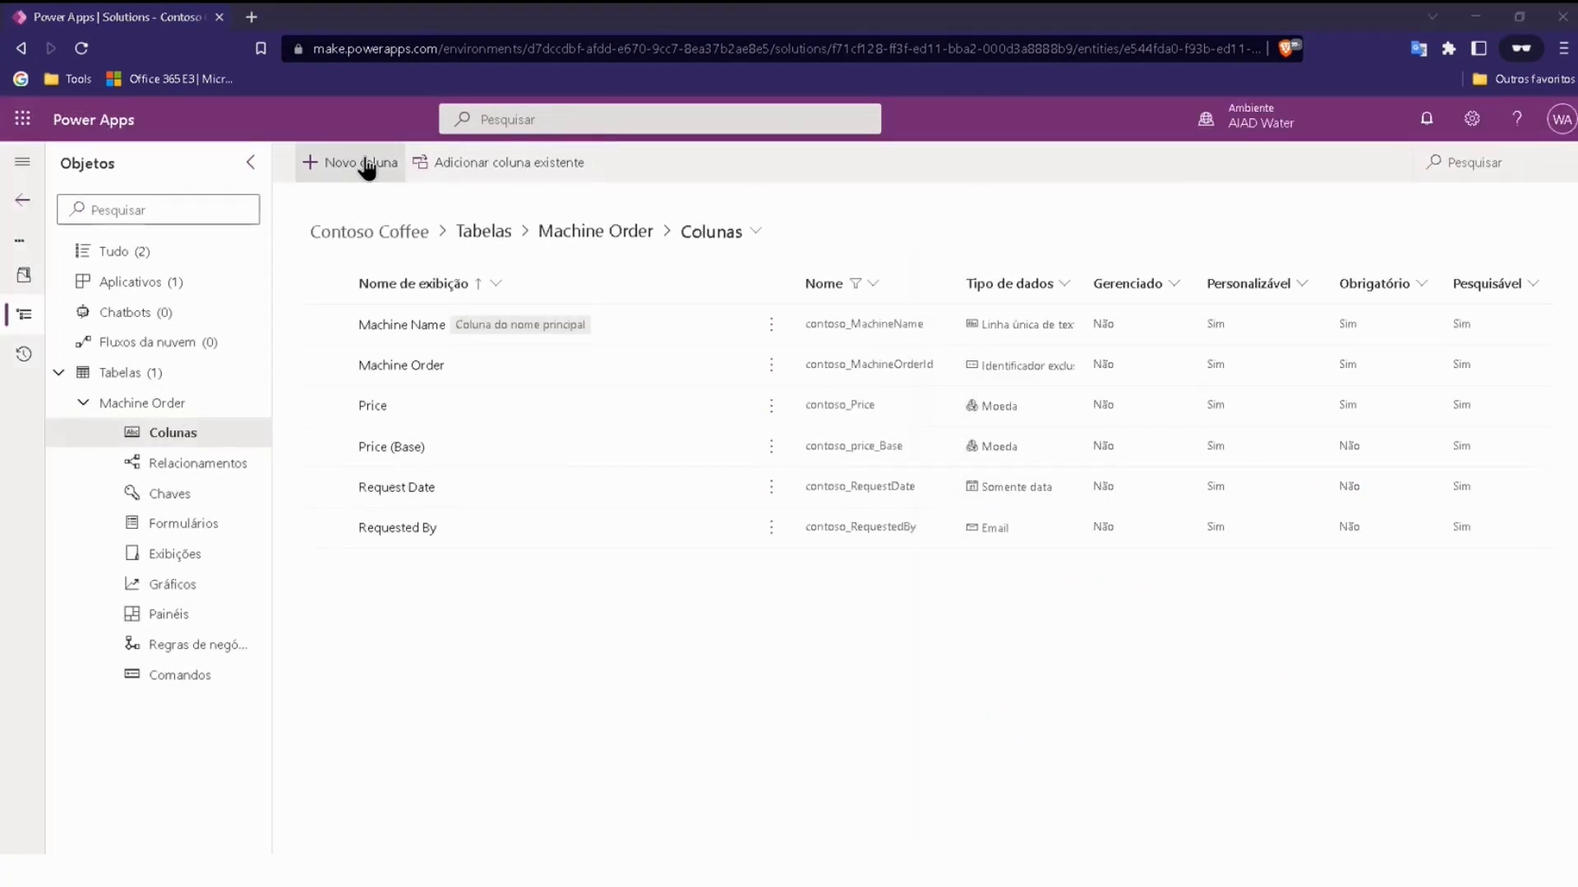
# Add a single-line text column named "Approver" in Email format to the Machine Order table and save it
pyautogui.click(362, 167)
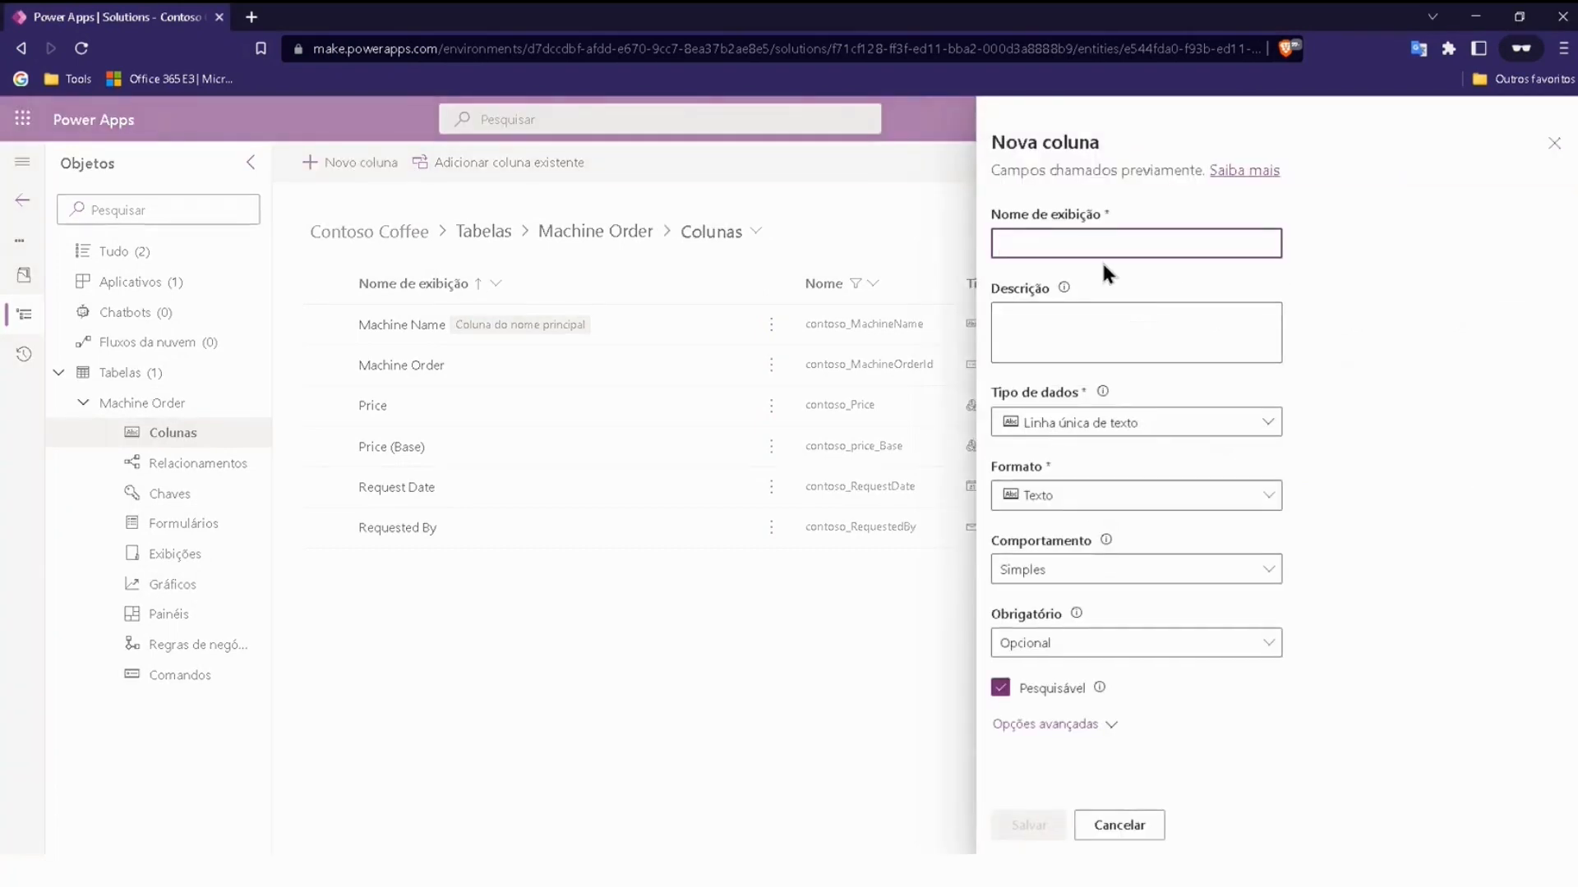
pyautogui.write('Approvera')
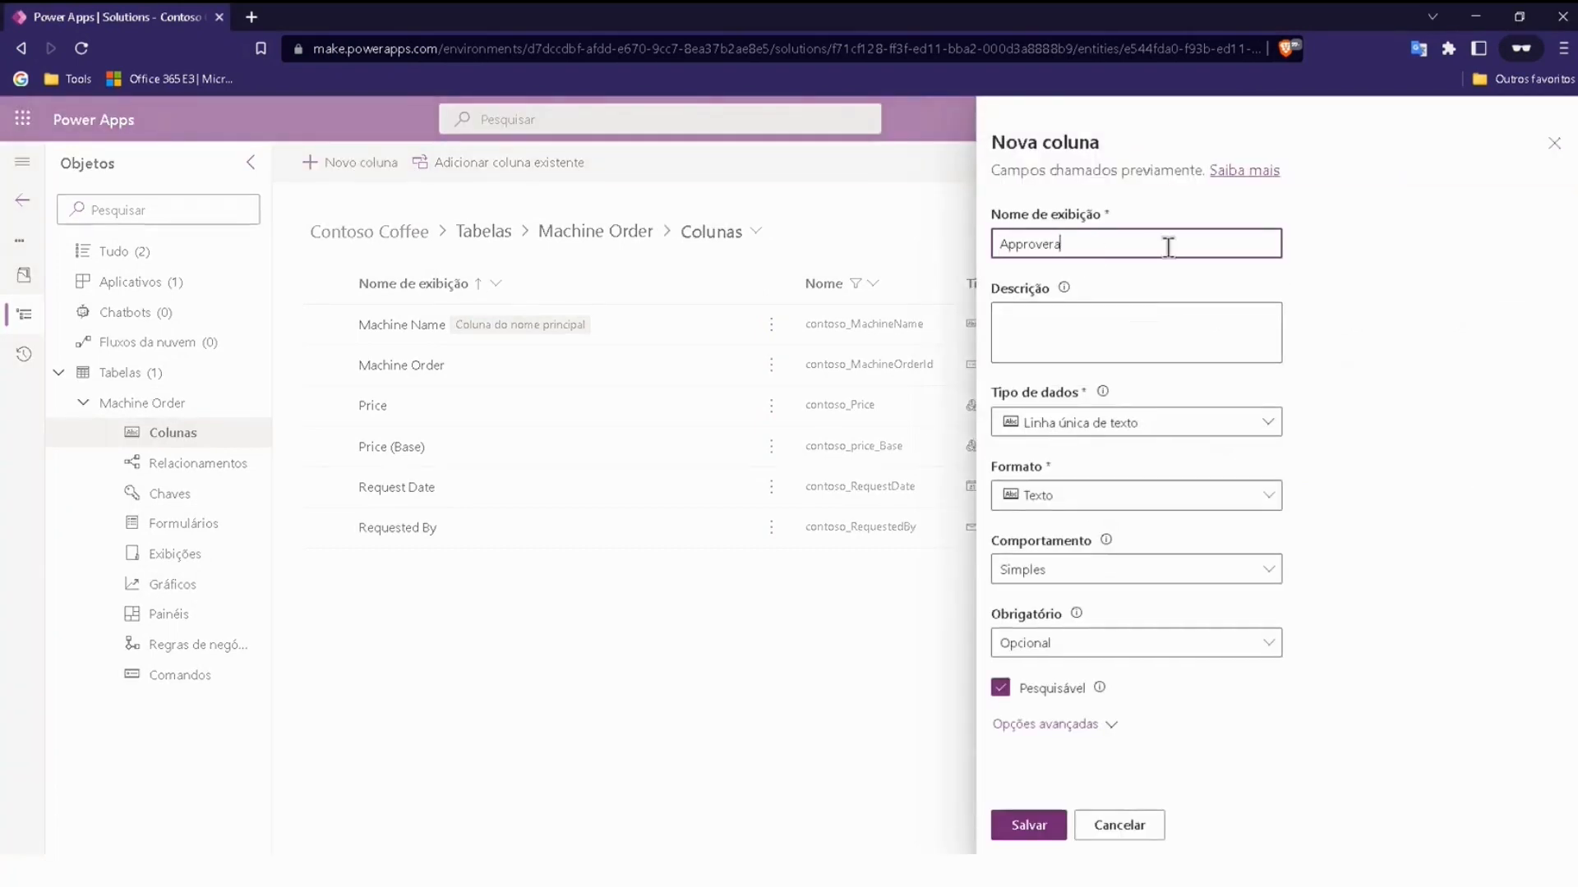
pyautogui.press('BackSpace')
pyautogui.click(1365, 361)
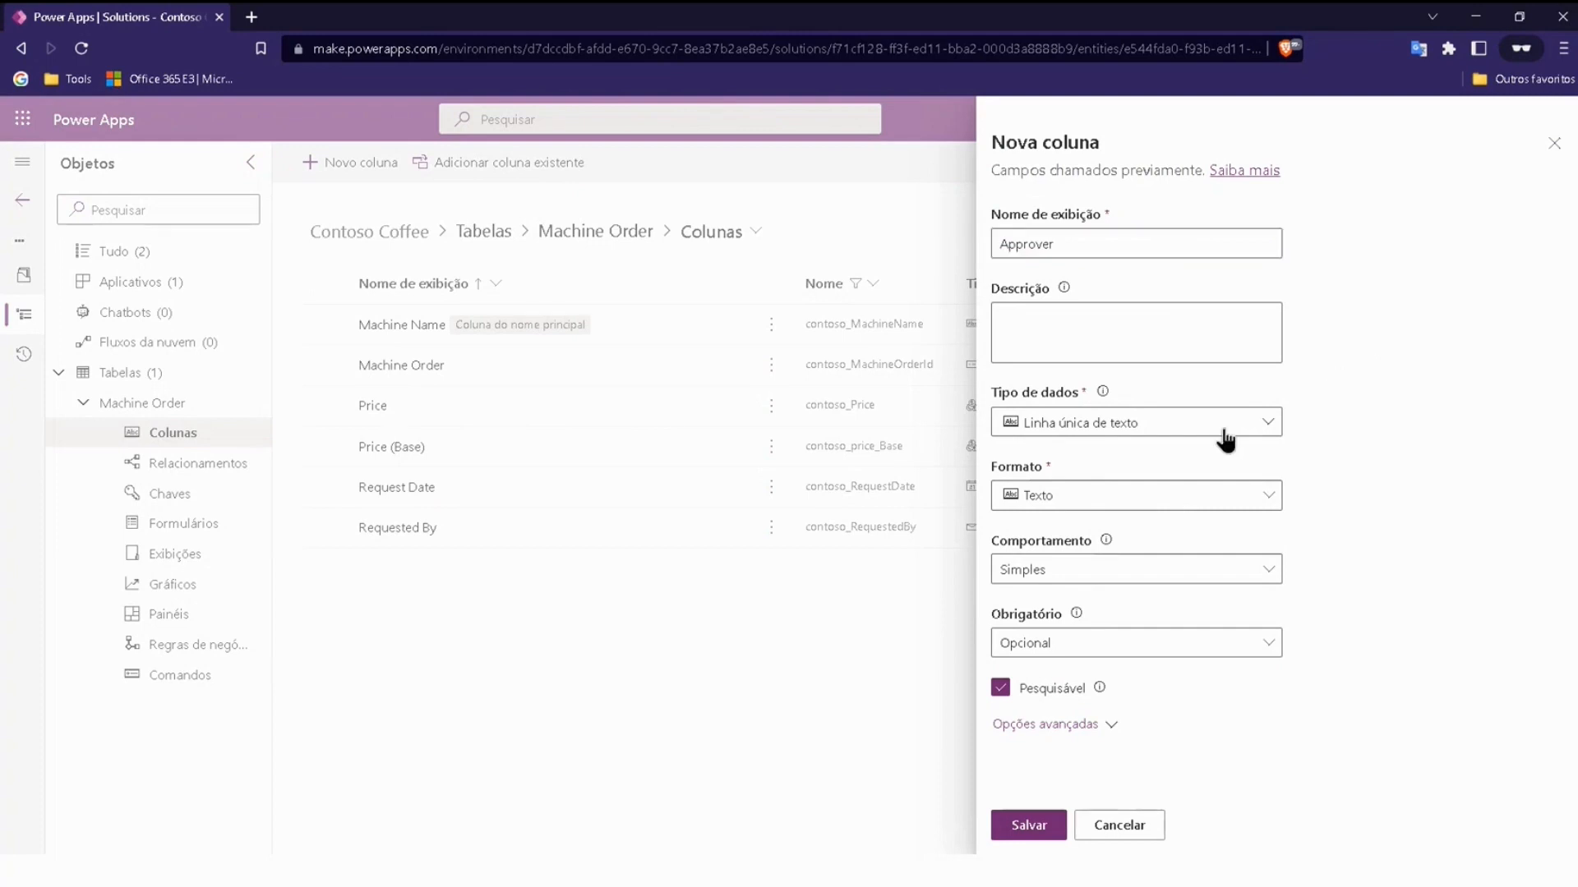
pyautogui.click(1263, 428)
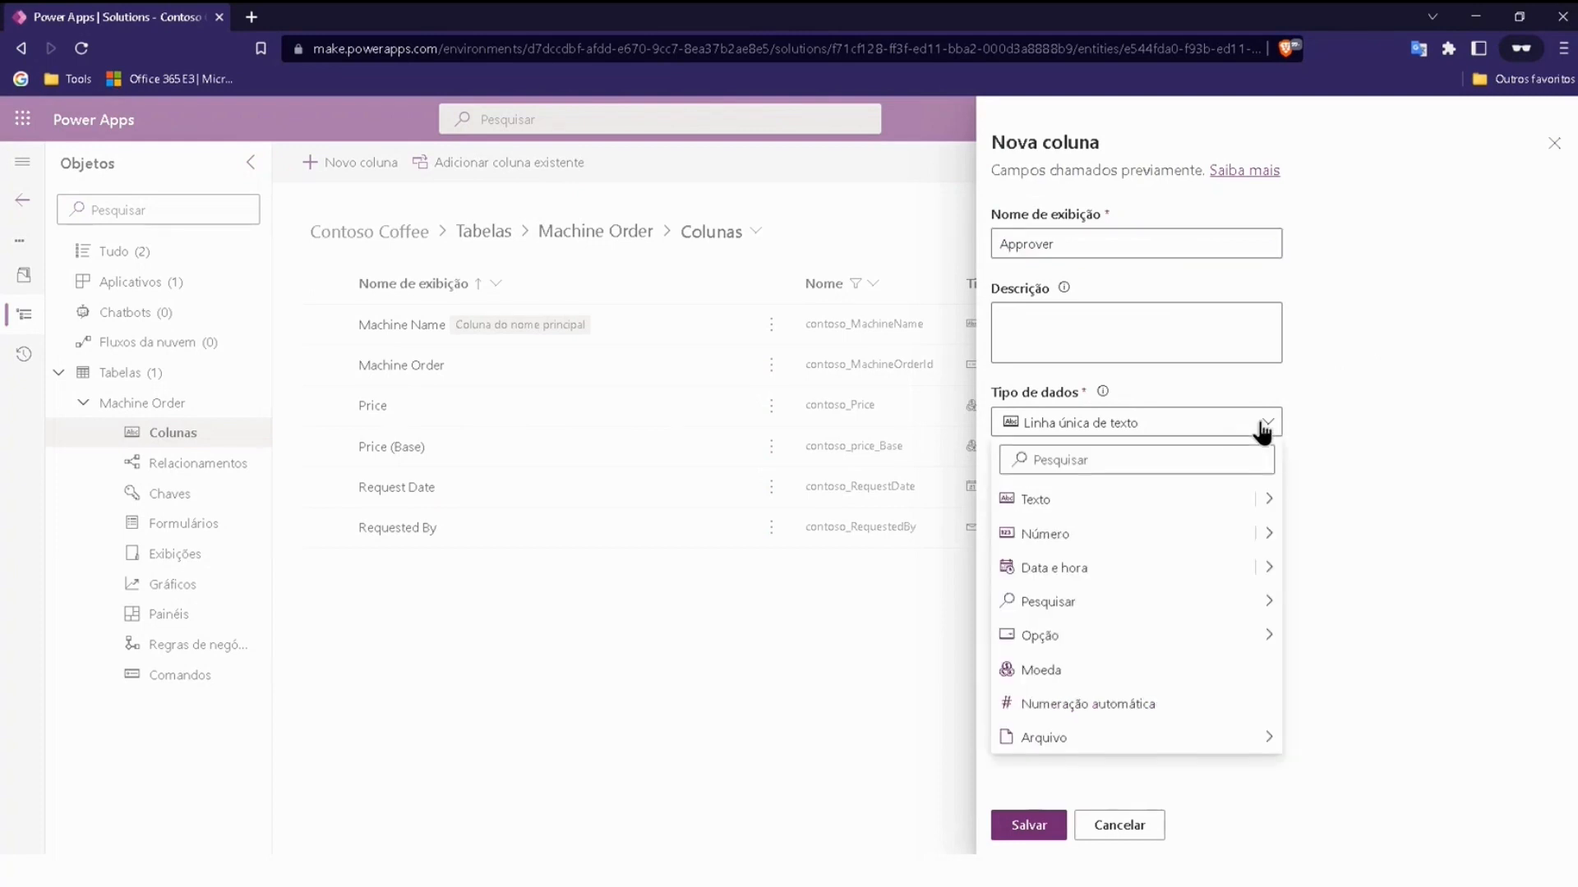
pyautogui.moveTo(1265, 501)
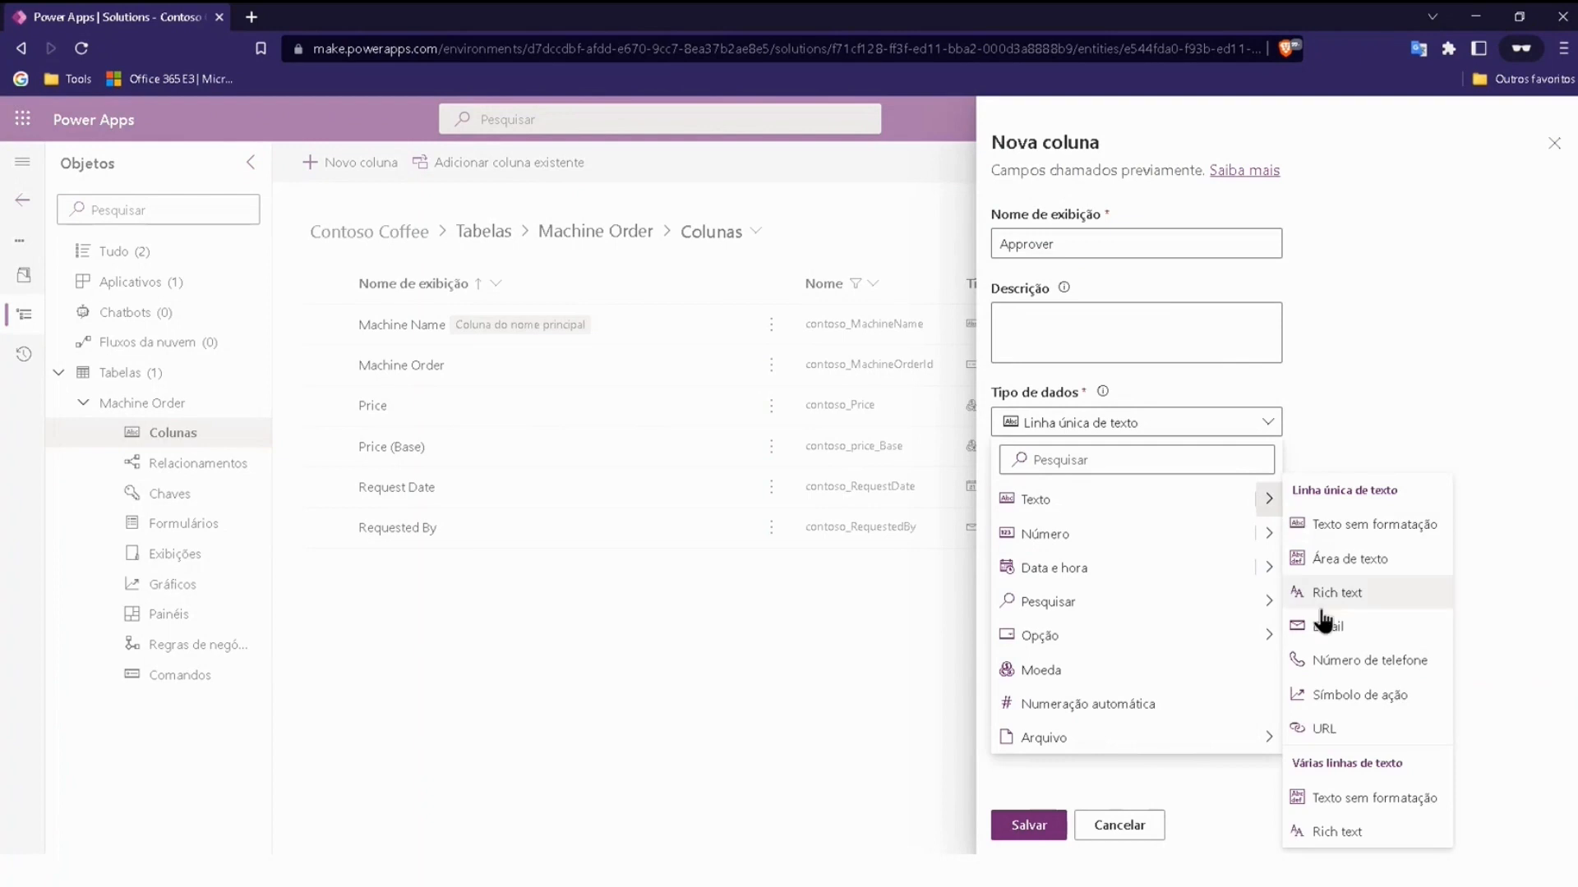
pyautogui.click(1325, 627)
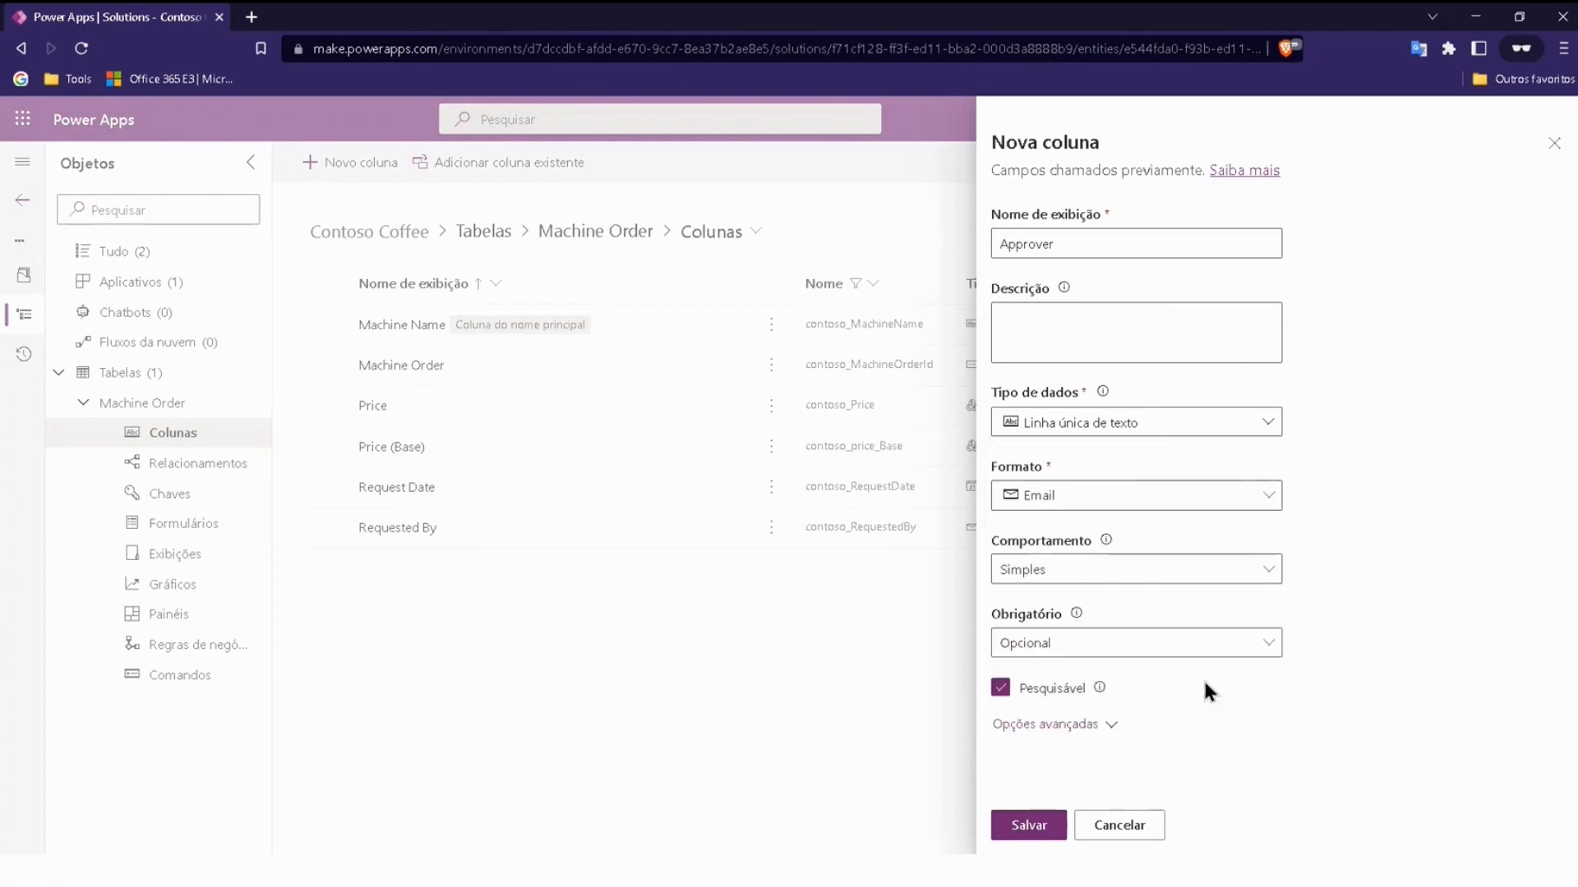
pyautogui.click(1028, 825)
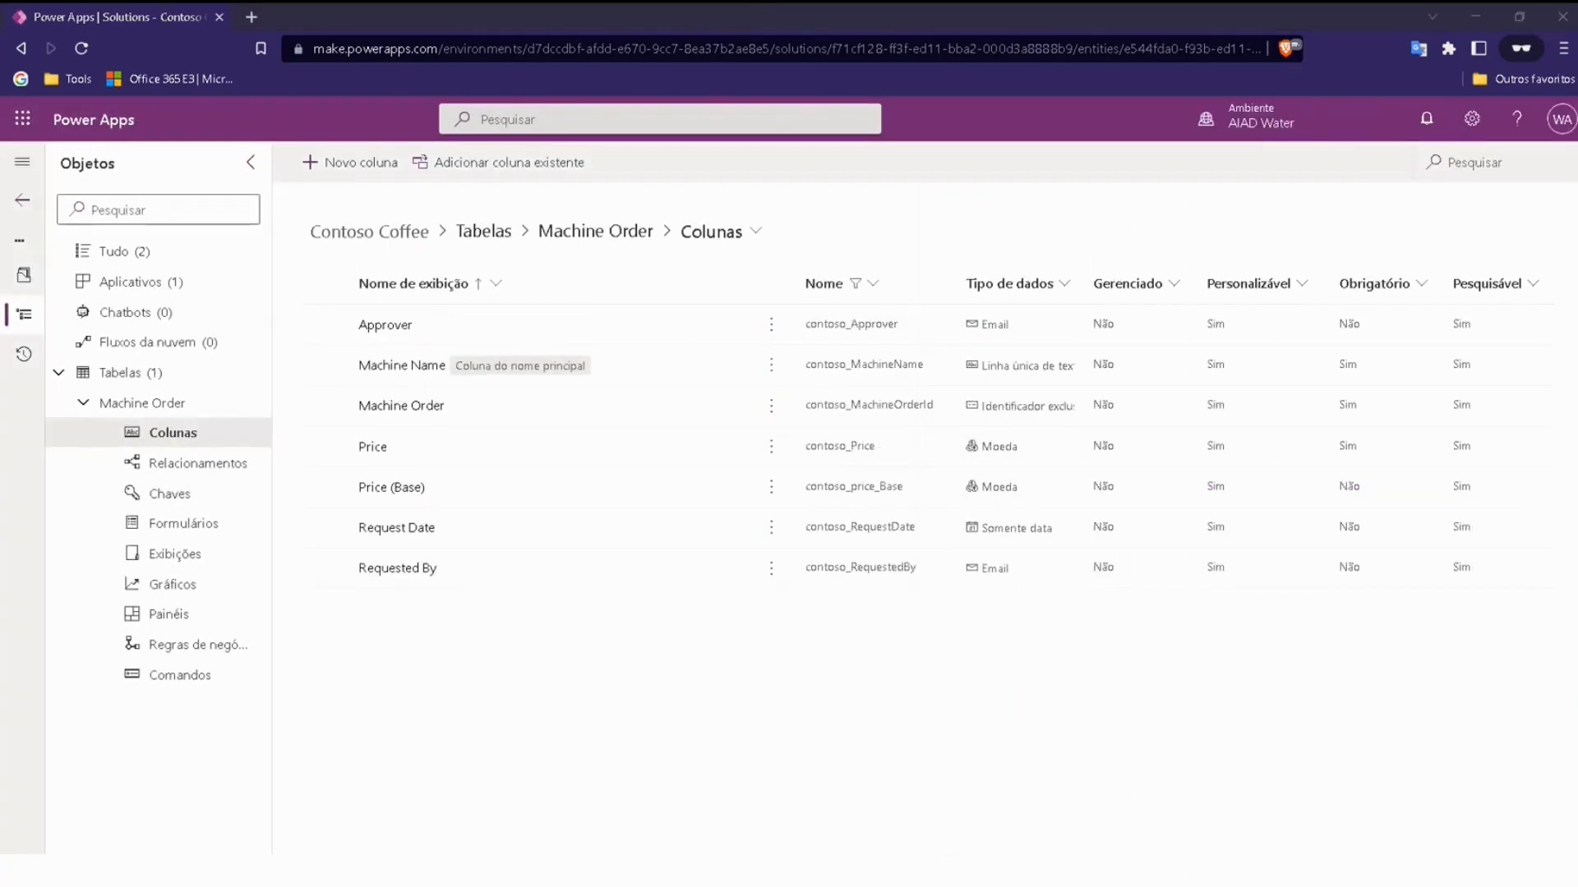
# Add a column named "Comments" as multiple lines of plain text (Várias linhas de texto, Texto sem formatação) and save it
pyautogui.click(349, 162)
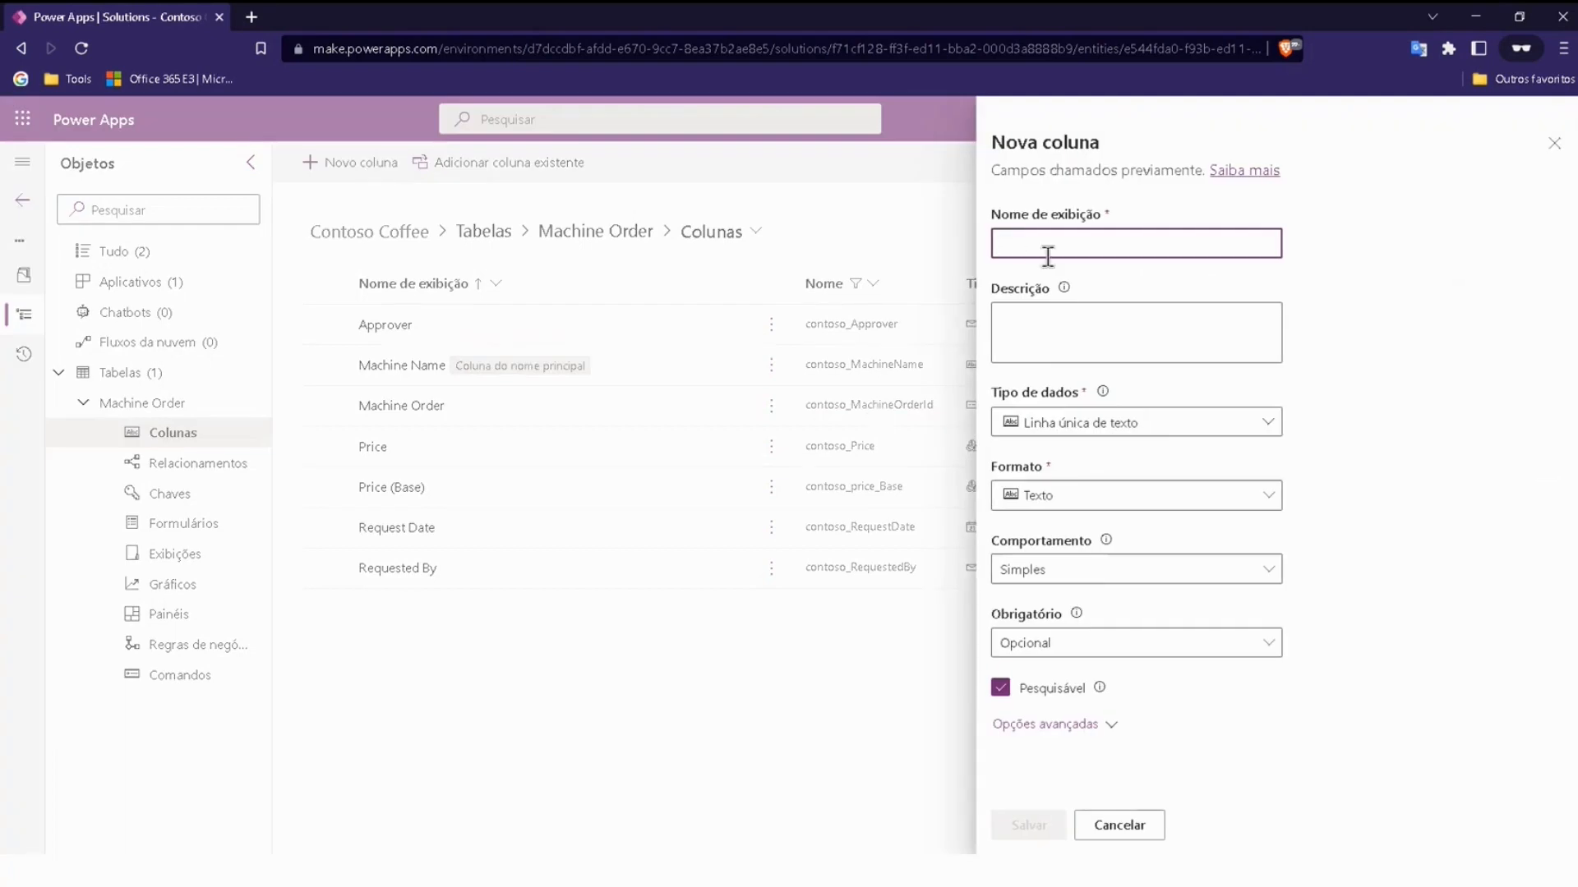
pyautogui.write('Comments')
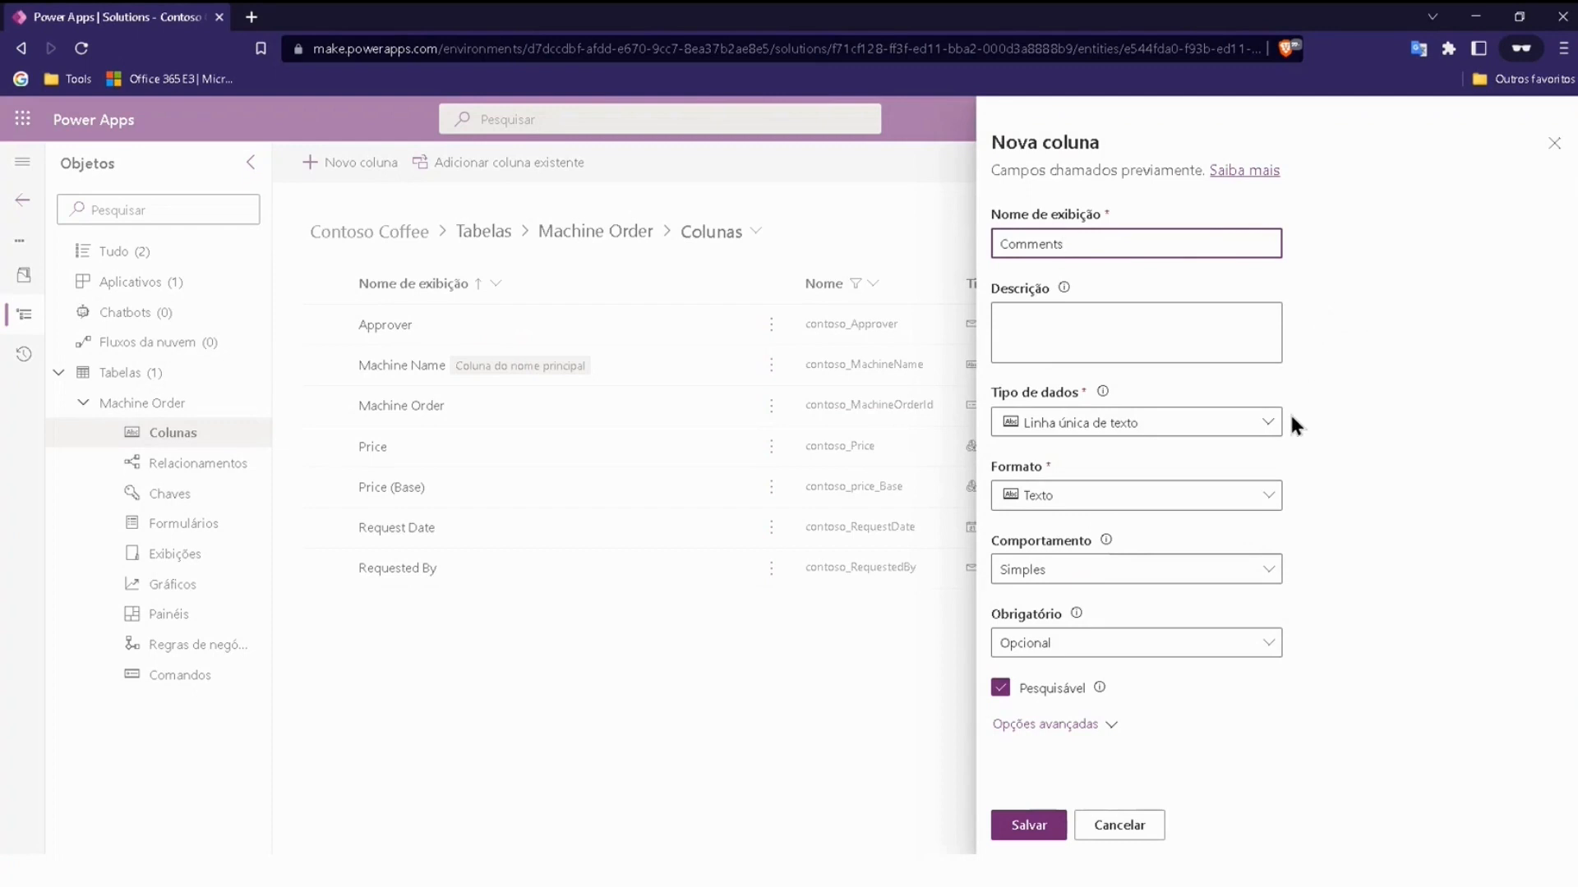
pyautogui.click(1270, 423)
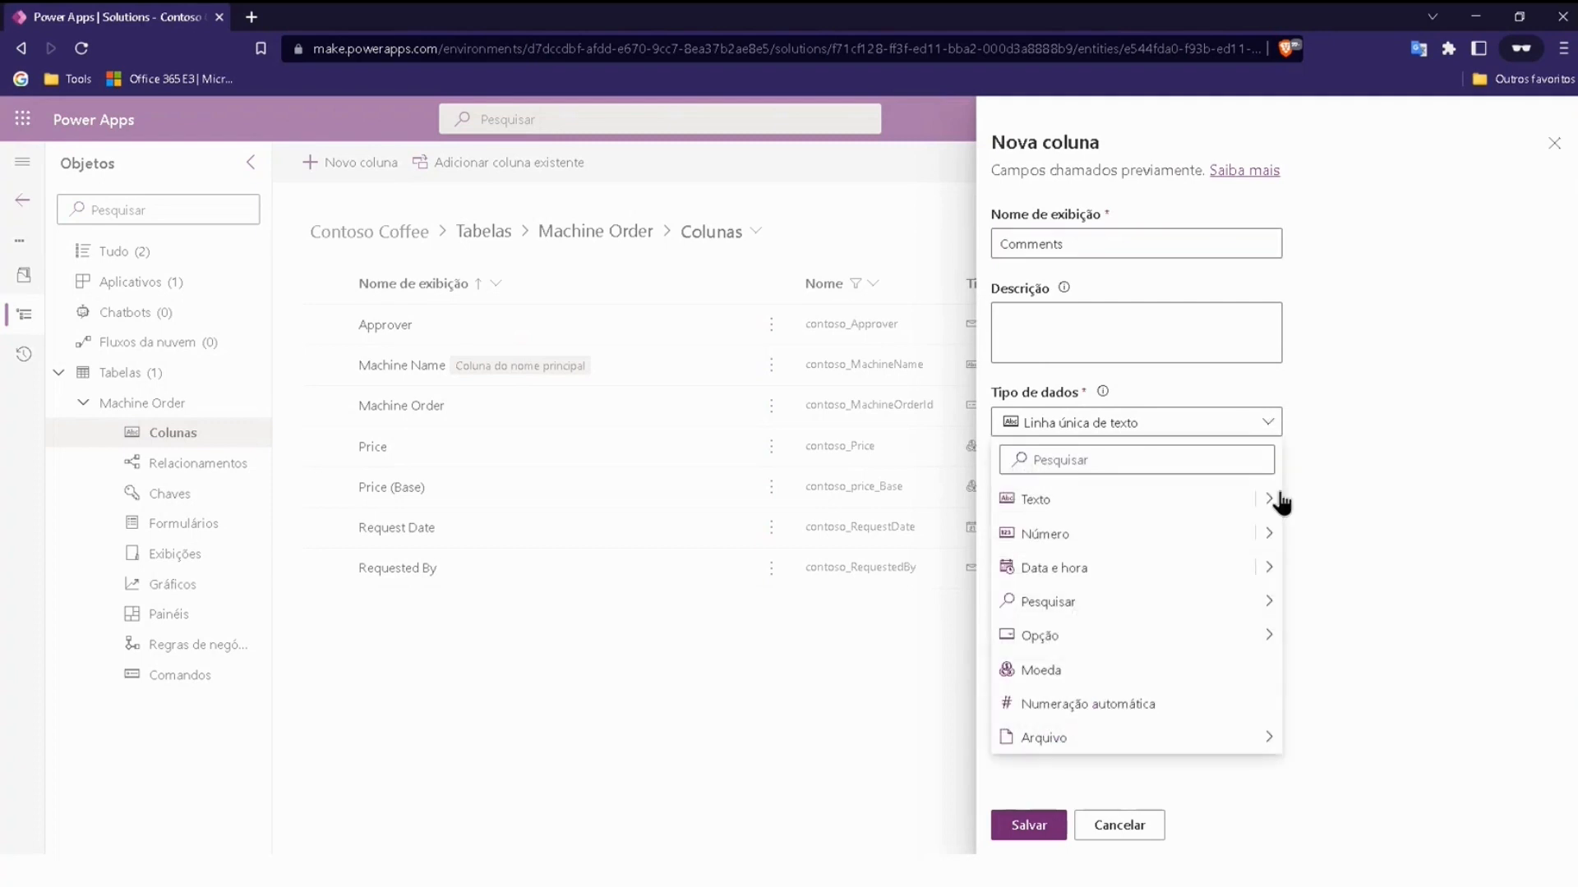
pyautogui.moveTo(1271, 499)
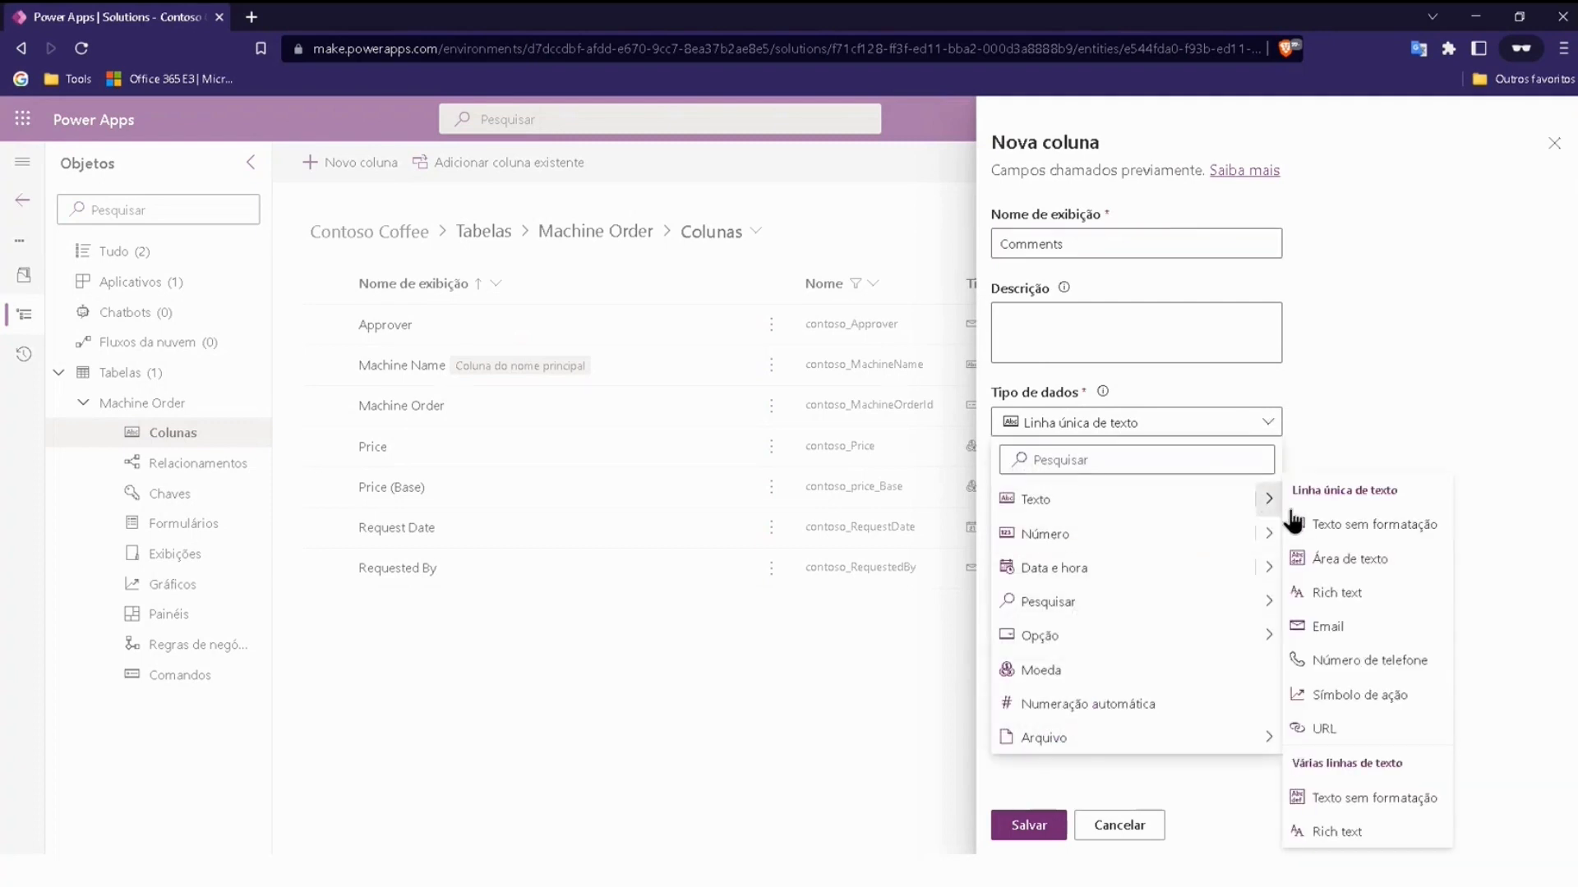
pyautogui.click(1333, 801)
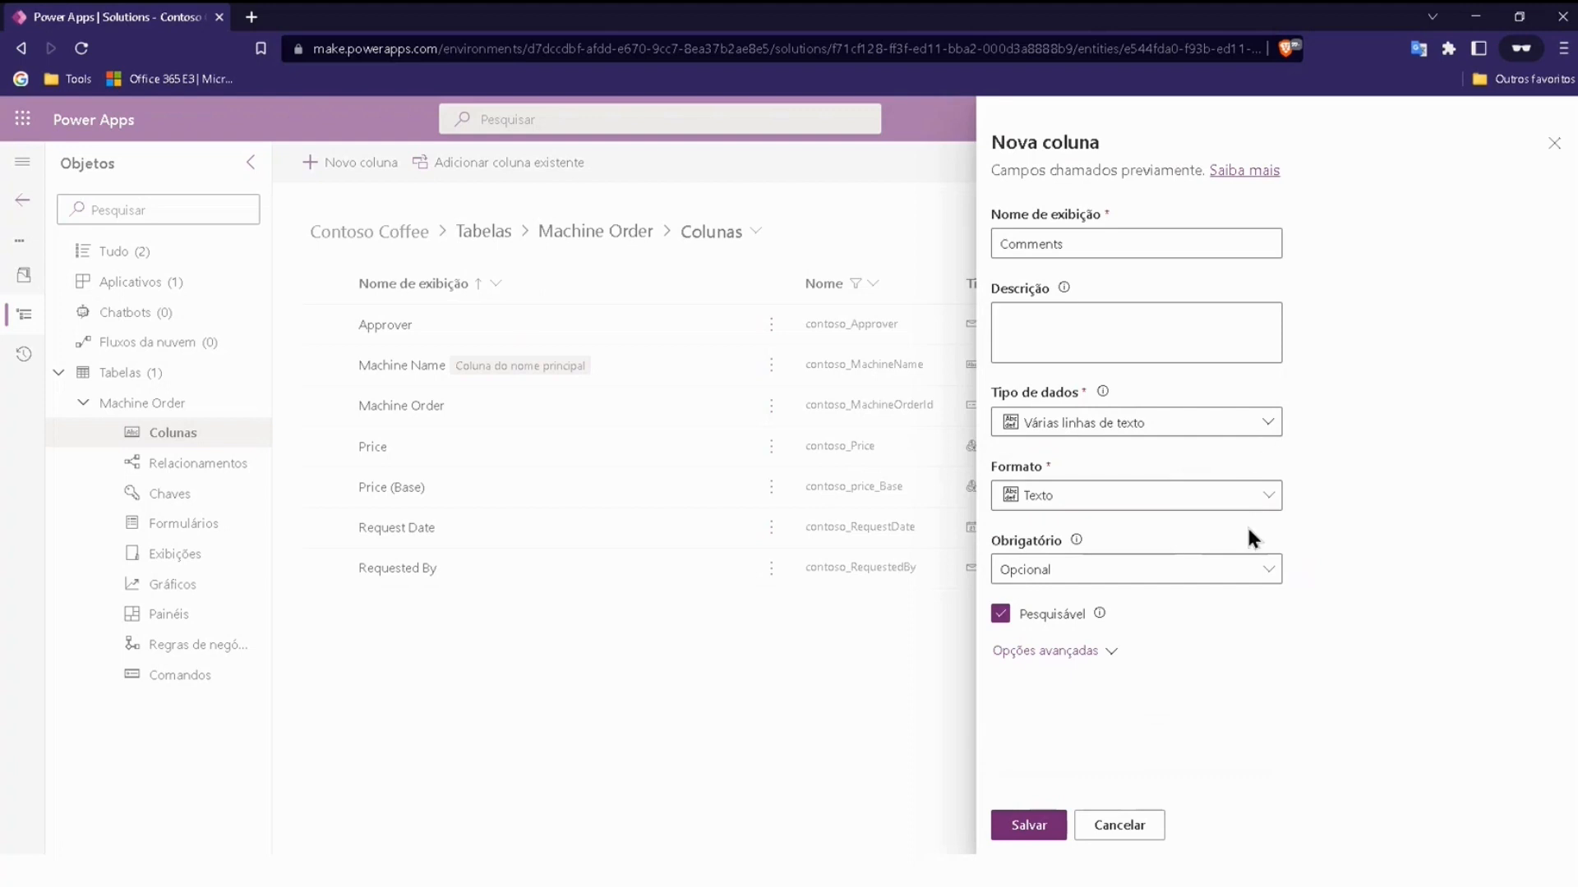
pyautogui.click(1031, 824)
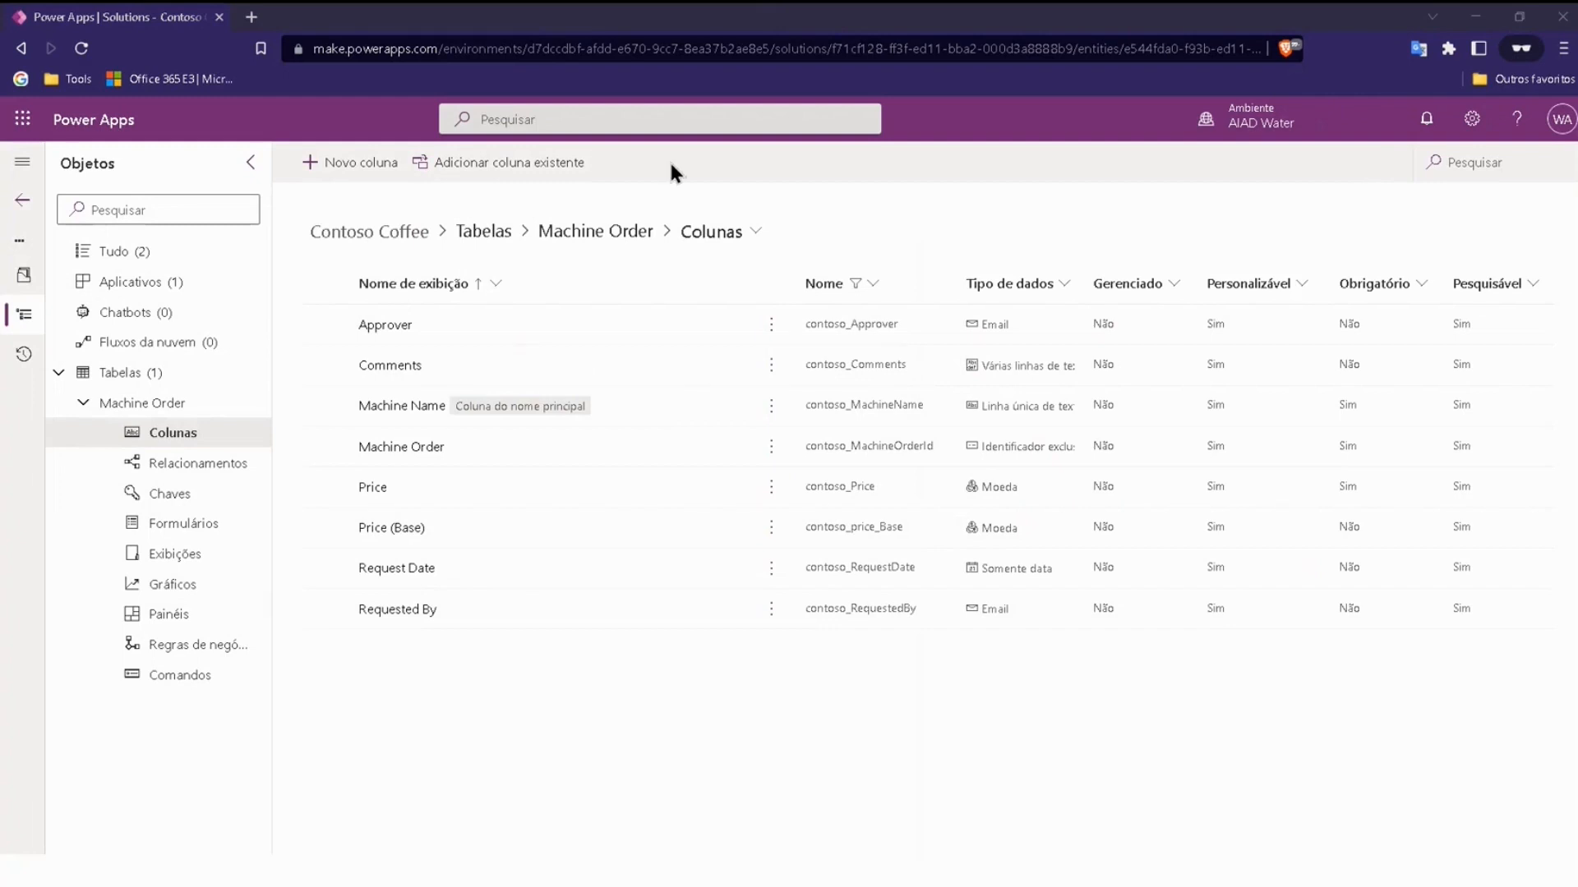
# Add a column named "Estimated ship date" with the date-only format (Somente data) and save it
pyautogui.click(352, 163)
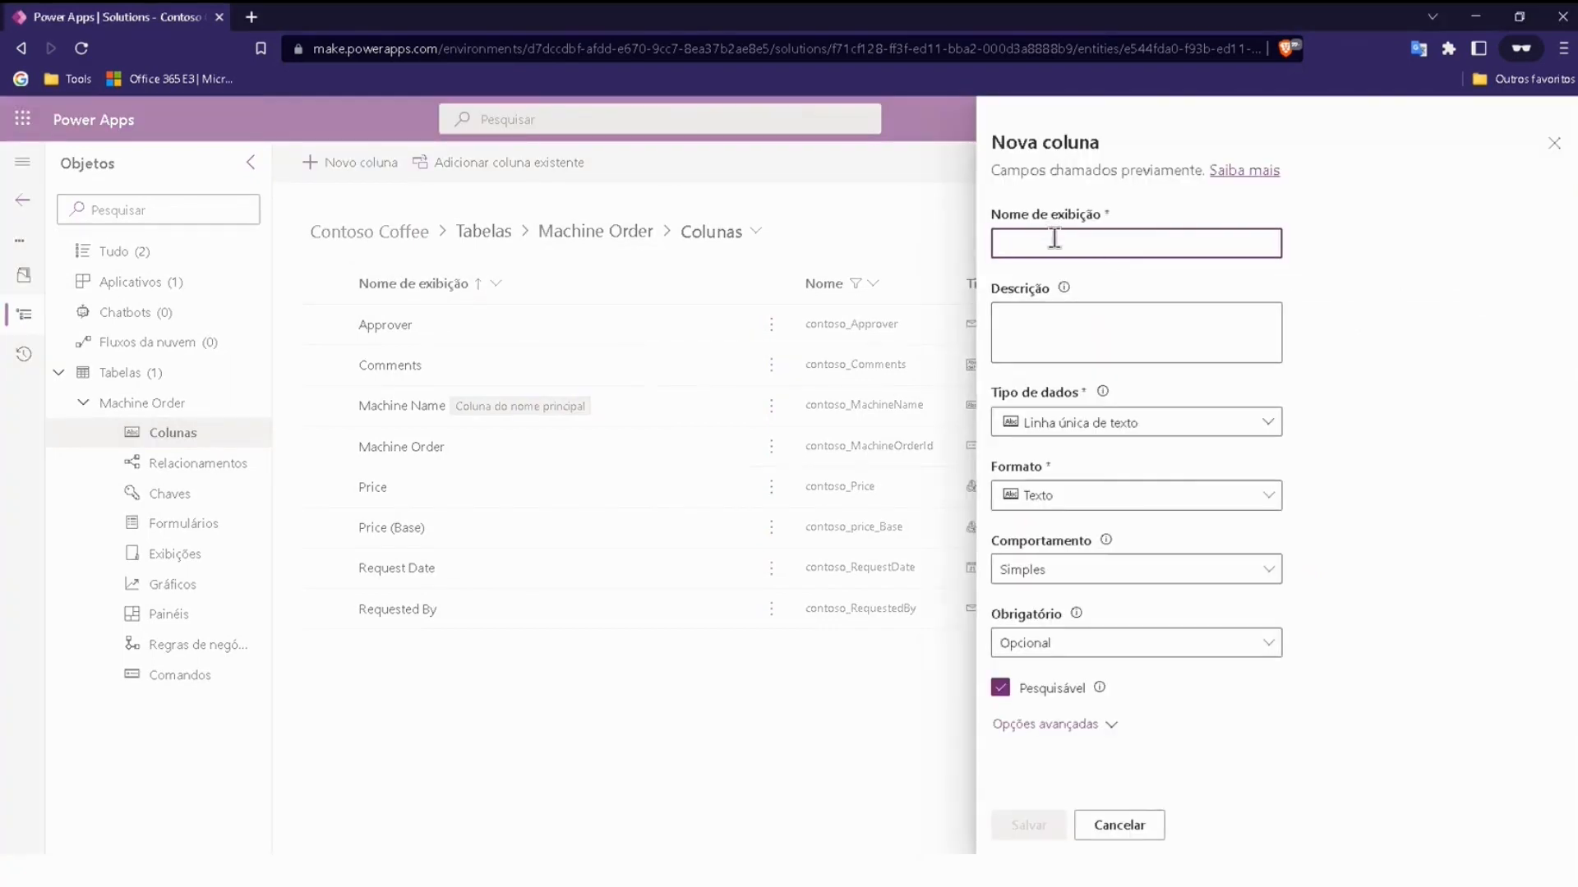
pyautogui.write('Estimated ship date')
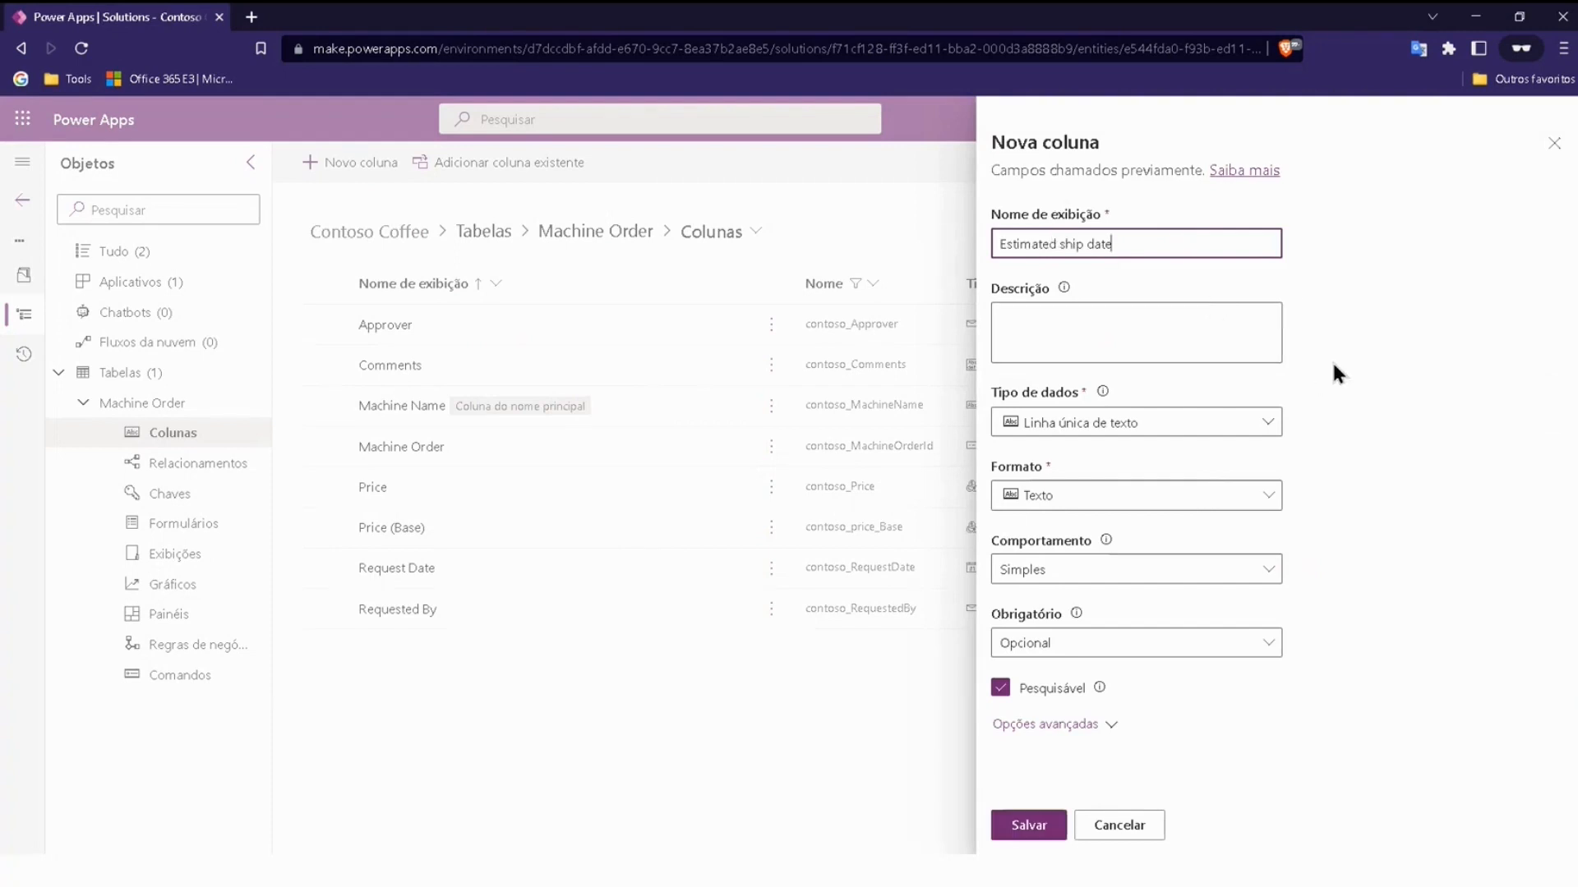
pyautogui.click(1242, 441)
pyautogui.moveTo(1273, 573)
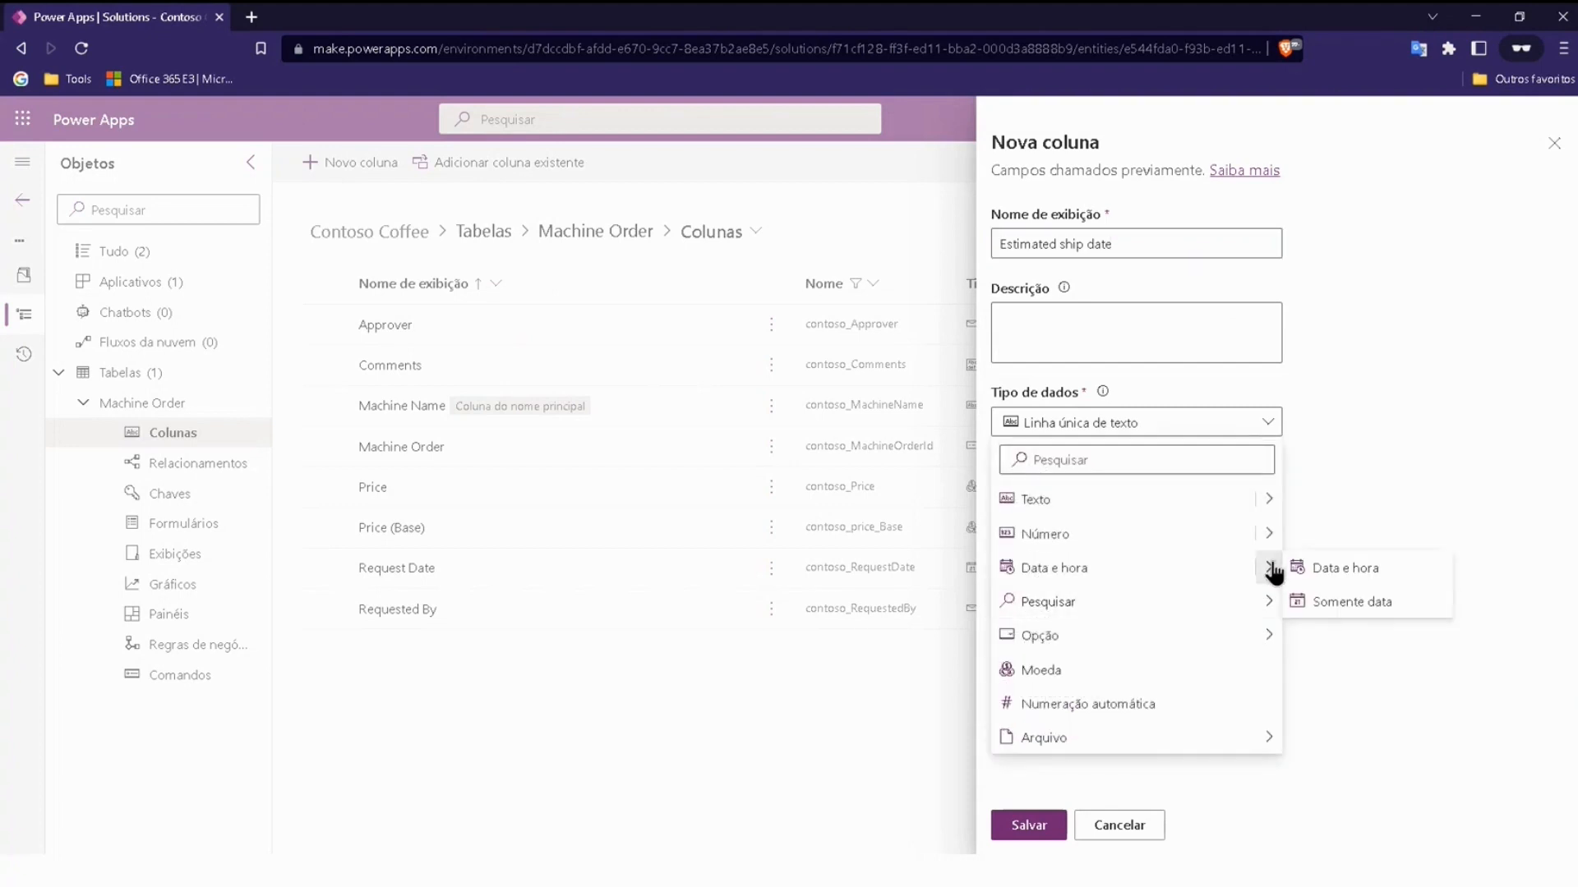
pyautogui.click(1314, 604)
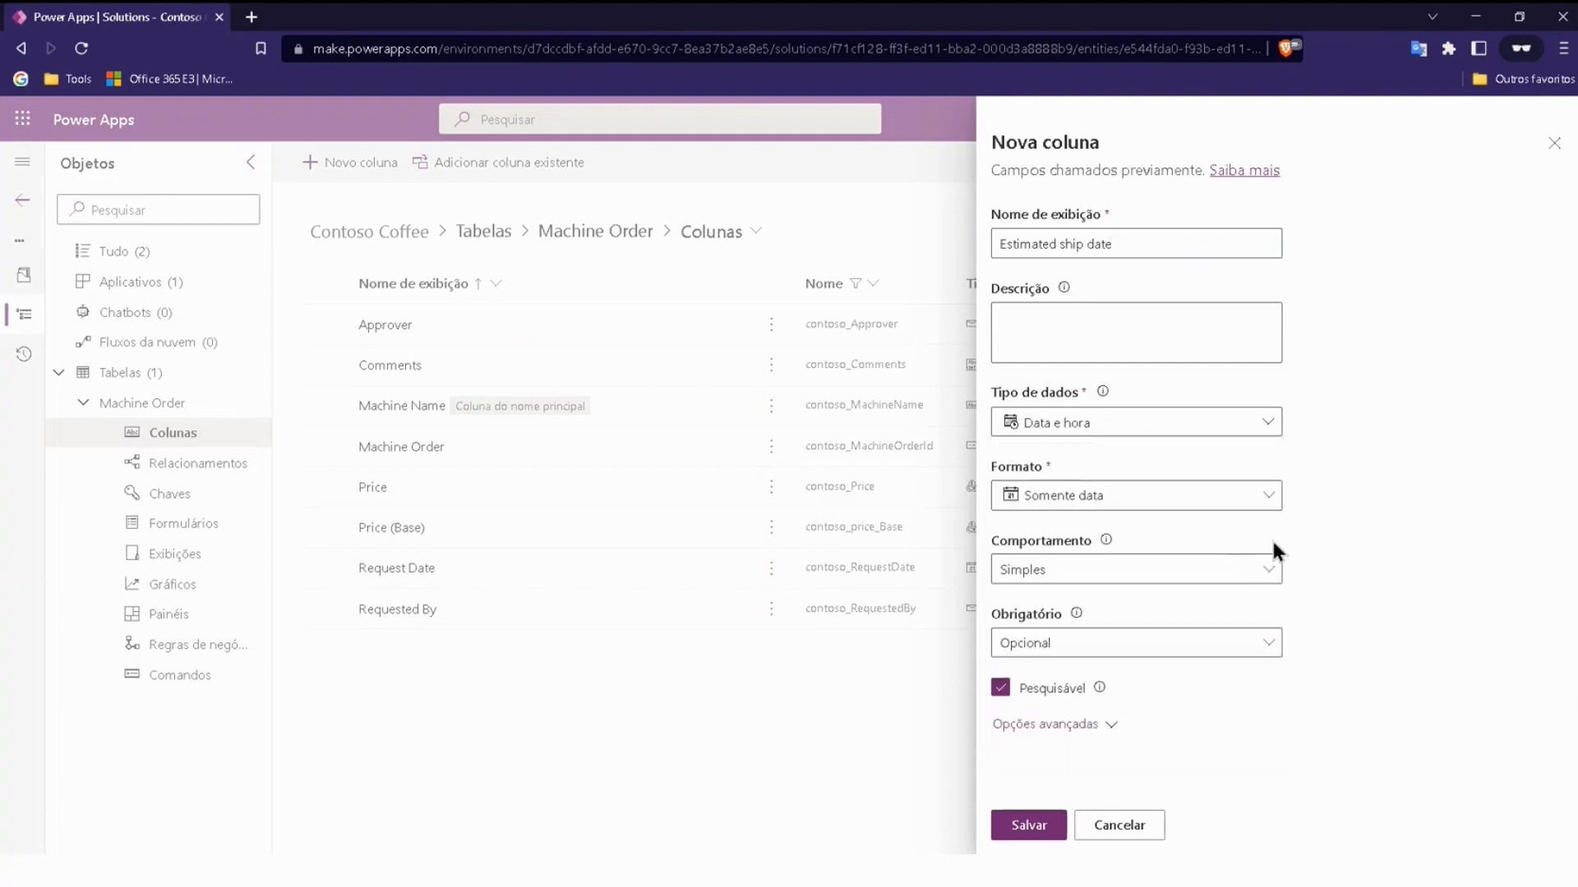
pyautogui.click(1045, 825)
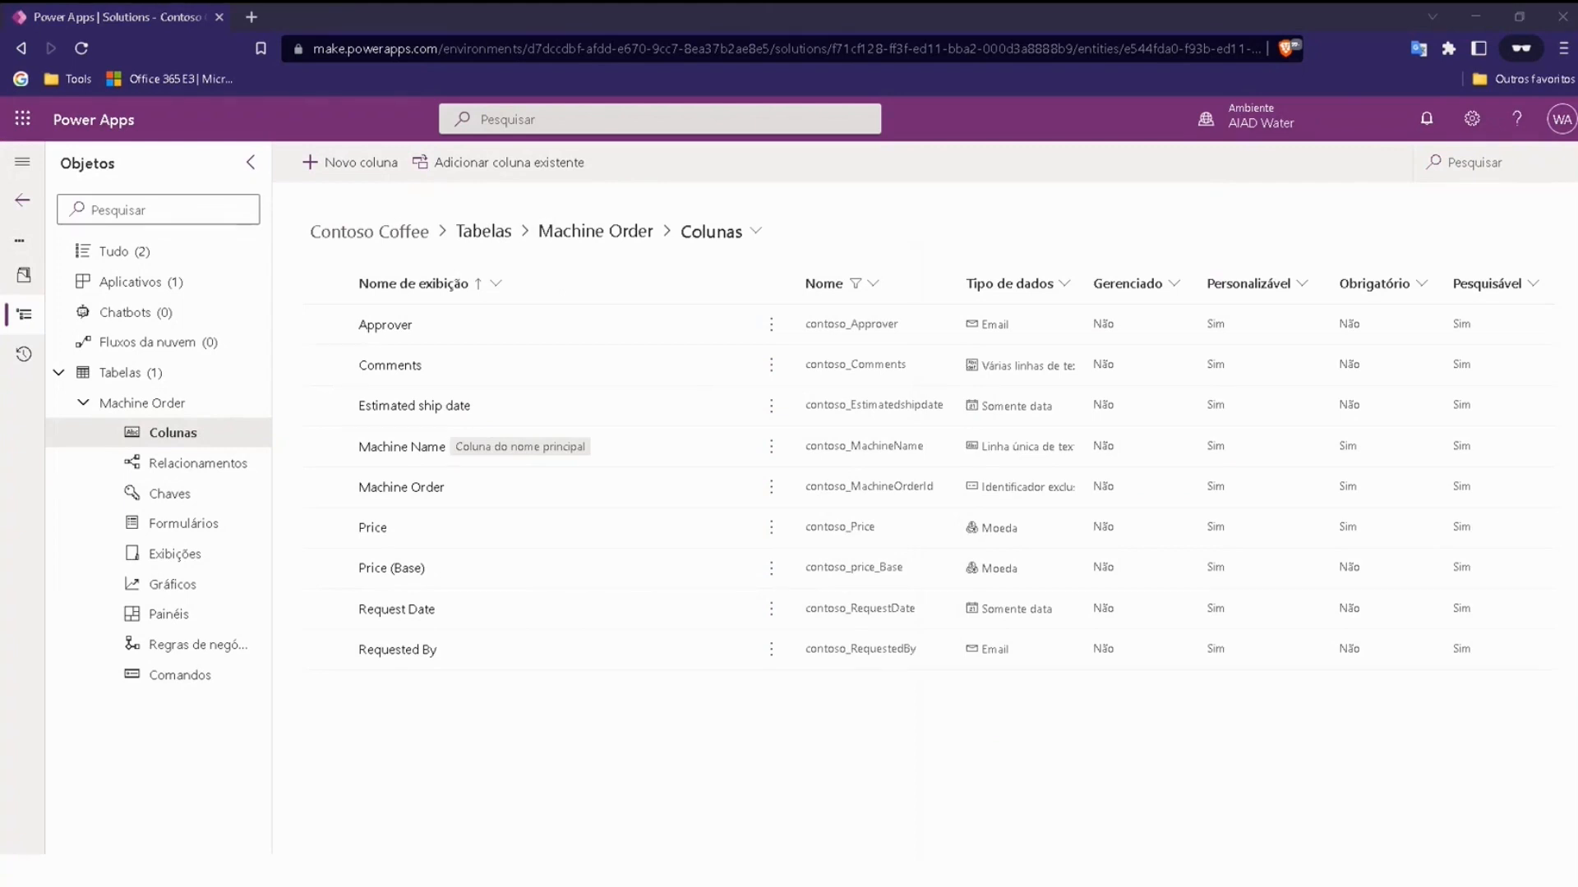
# Add a column named "Approved date" with the date-only format (Somente data) to the Machine Order table and save it
pyautogui.click(353, 163)
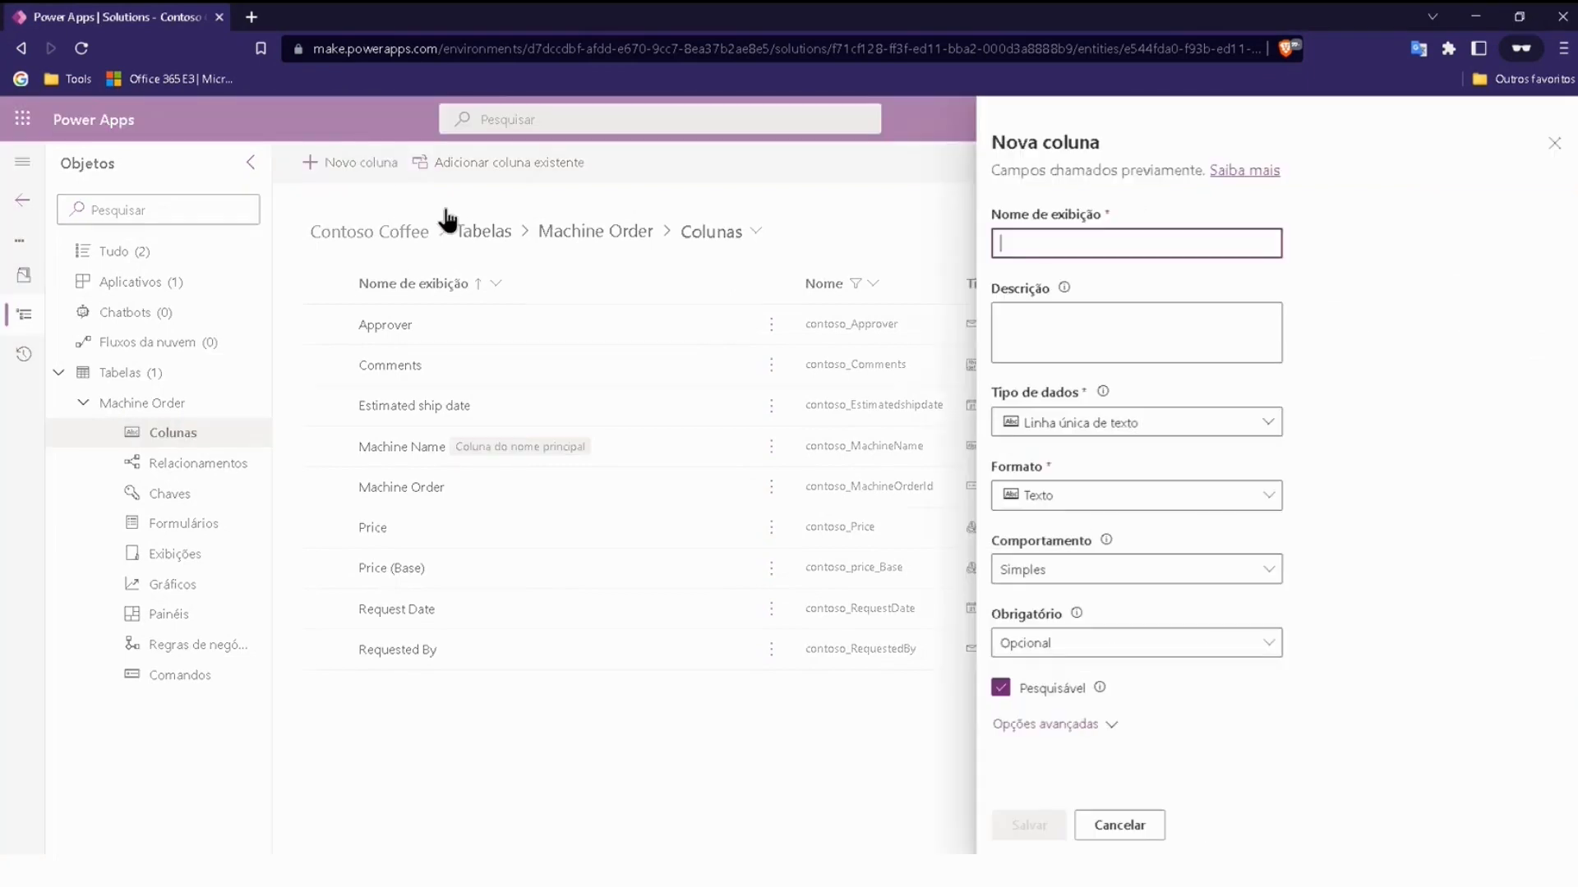
pyautogui.write('Approved date')
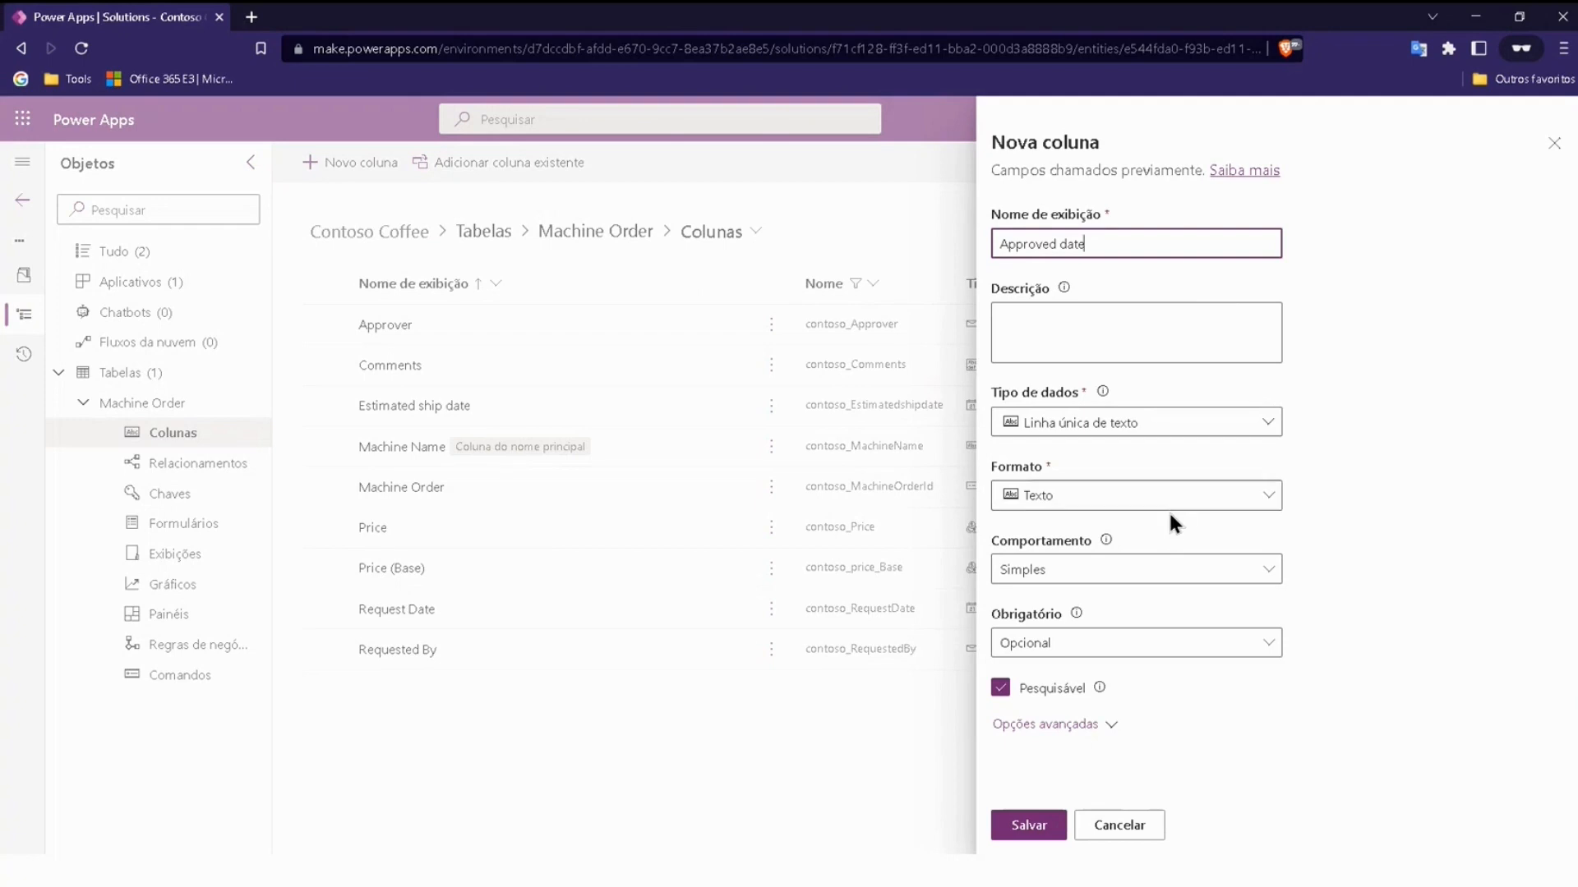
pyautogui.click(1258, 428)
pyautogui.moveTo(1268, 575)
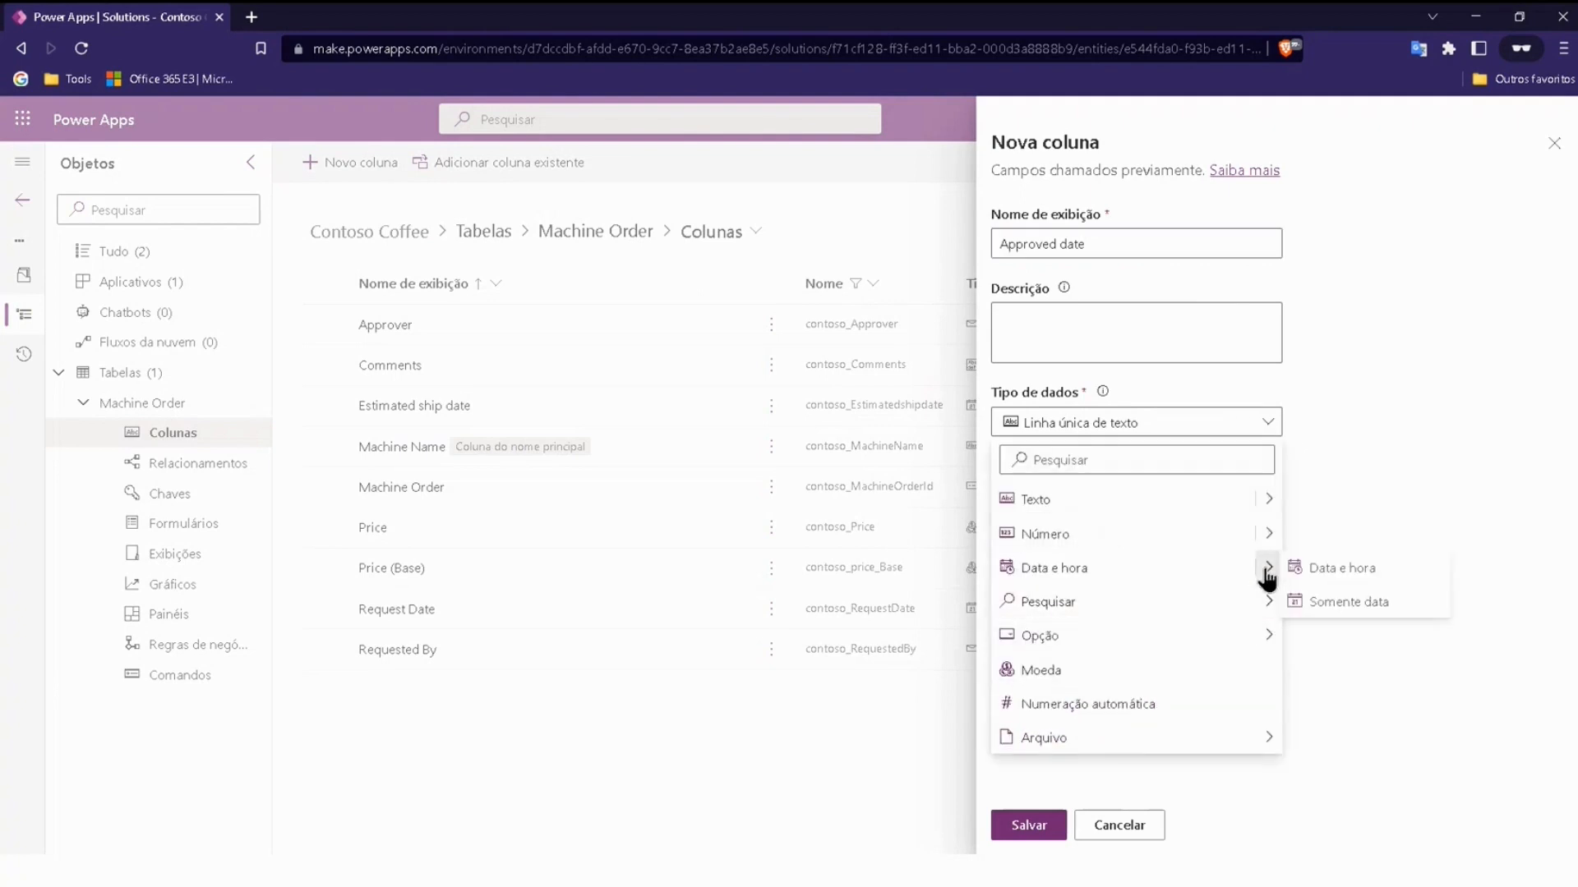
pyautogui.click(1325, 601)
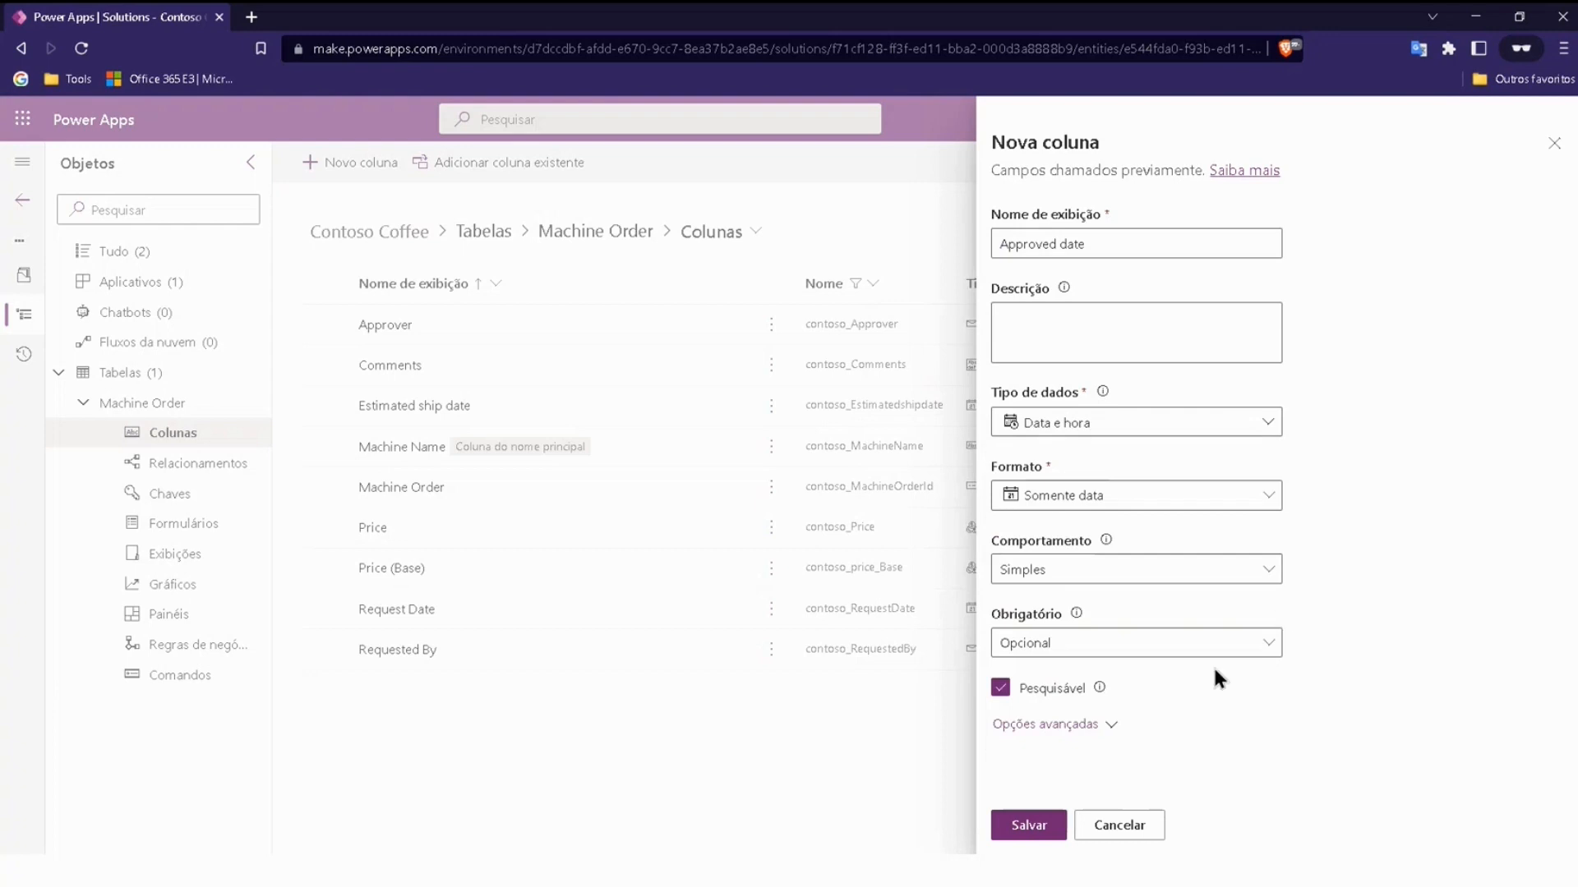
pyautogui.click(1030, 826)
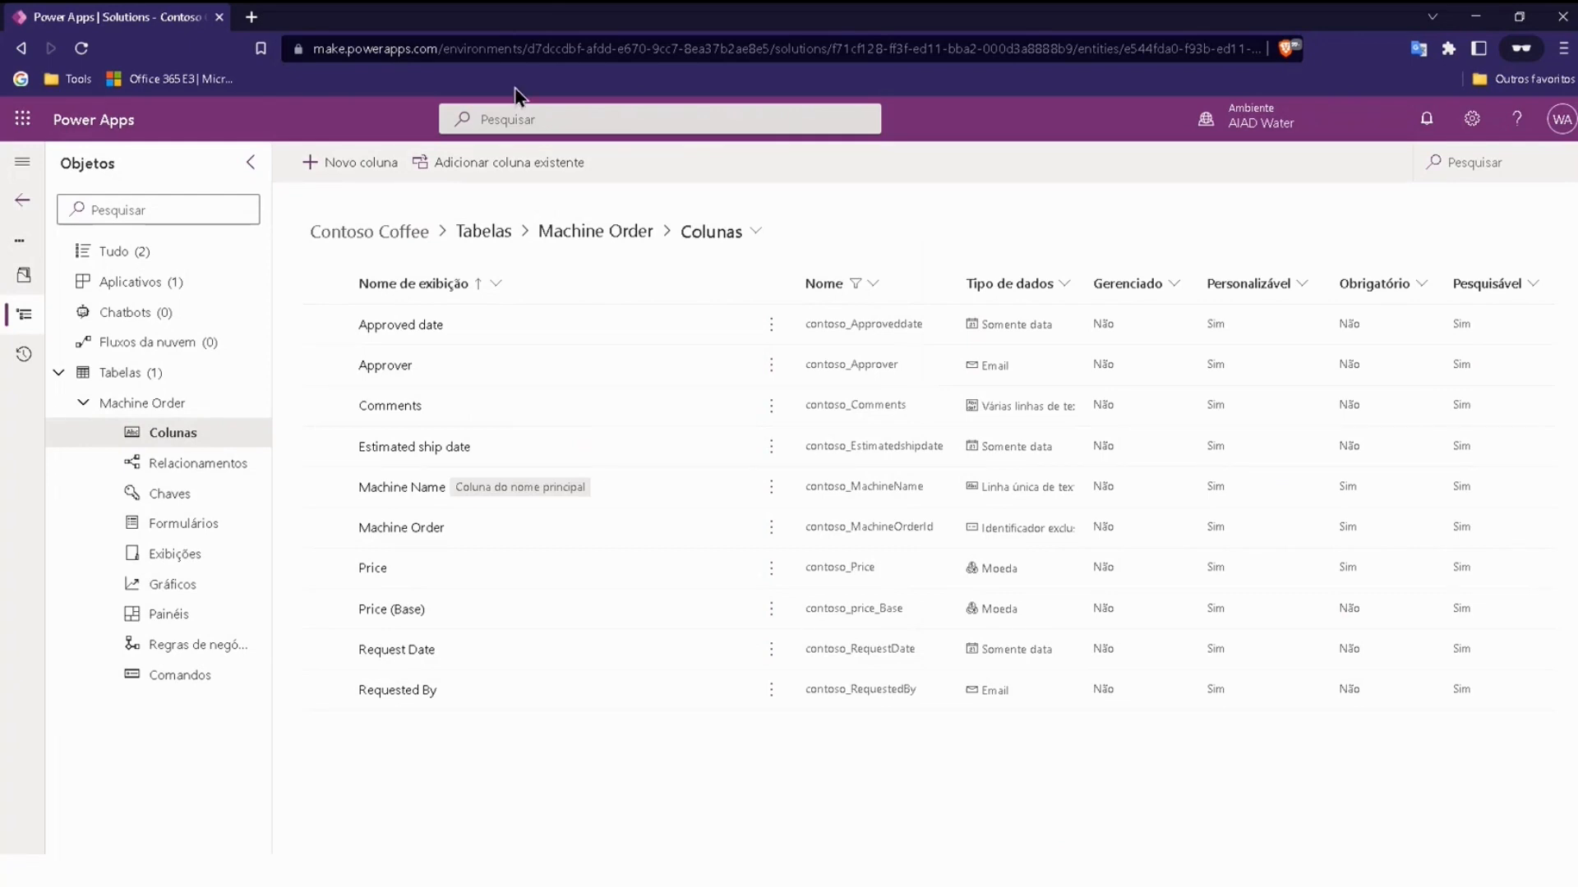
# Start a new column named "Approval Status" with the data type Opção and turn off synchronization with a global choice (Não)
pyautogui.click(348, 165)
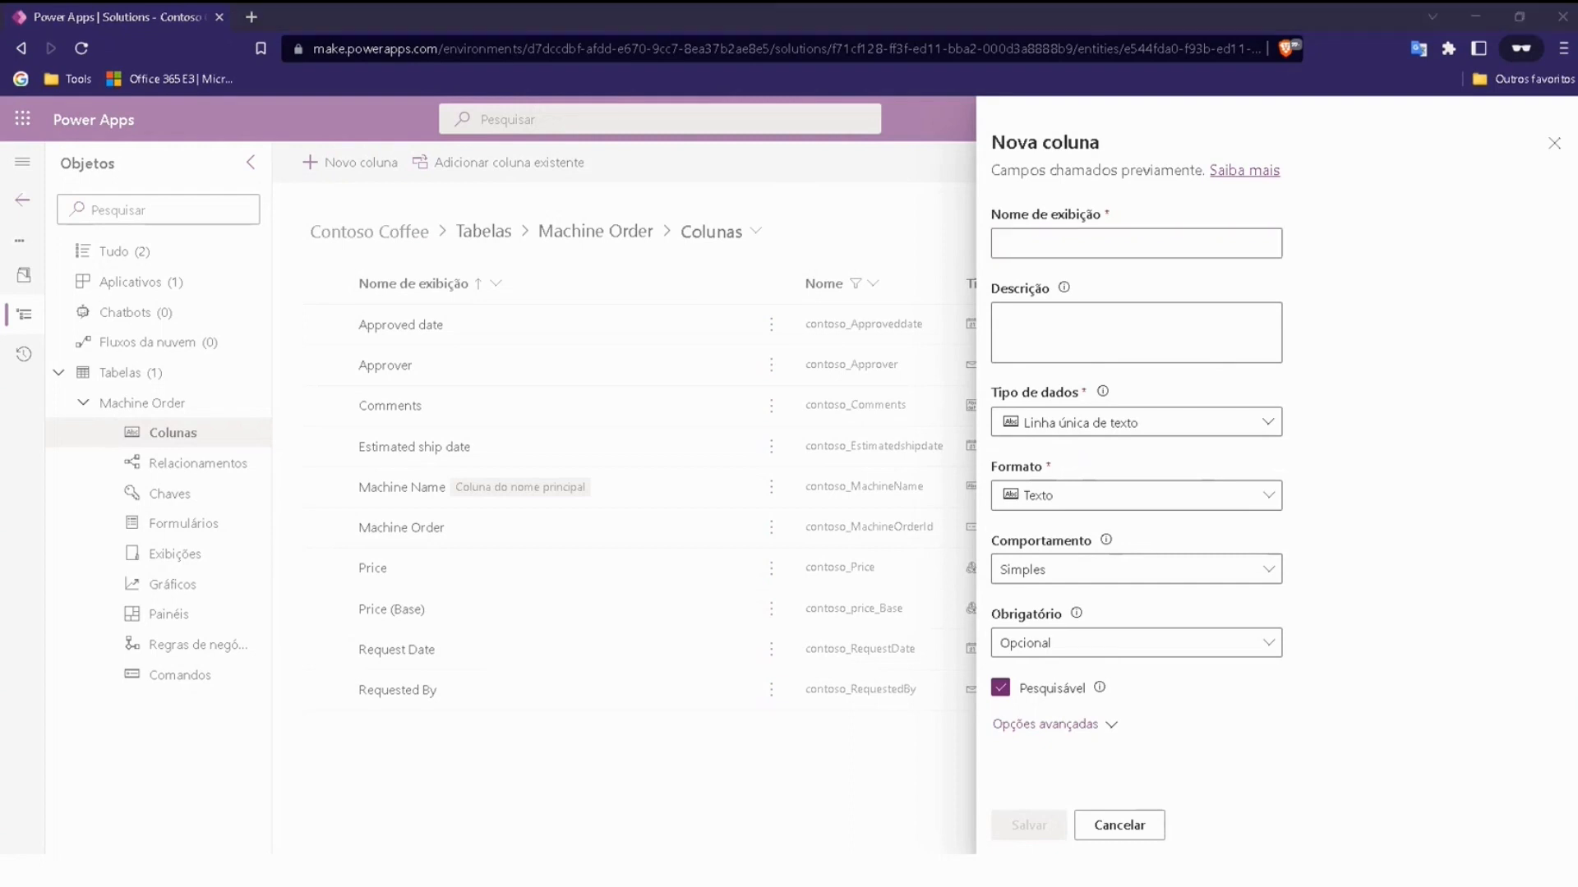
pyautogui.click(1204, 240)
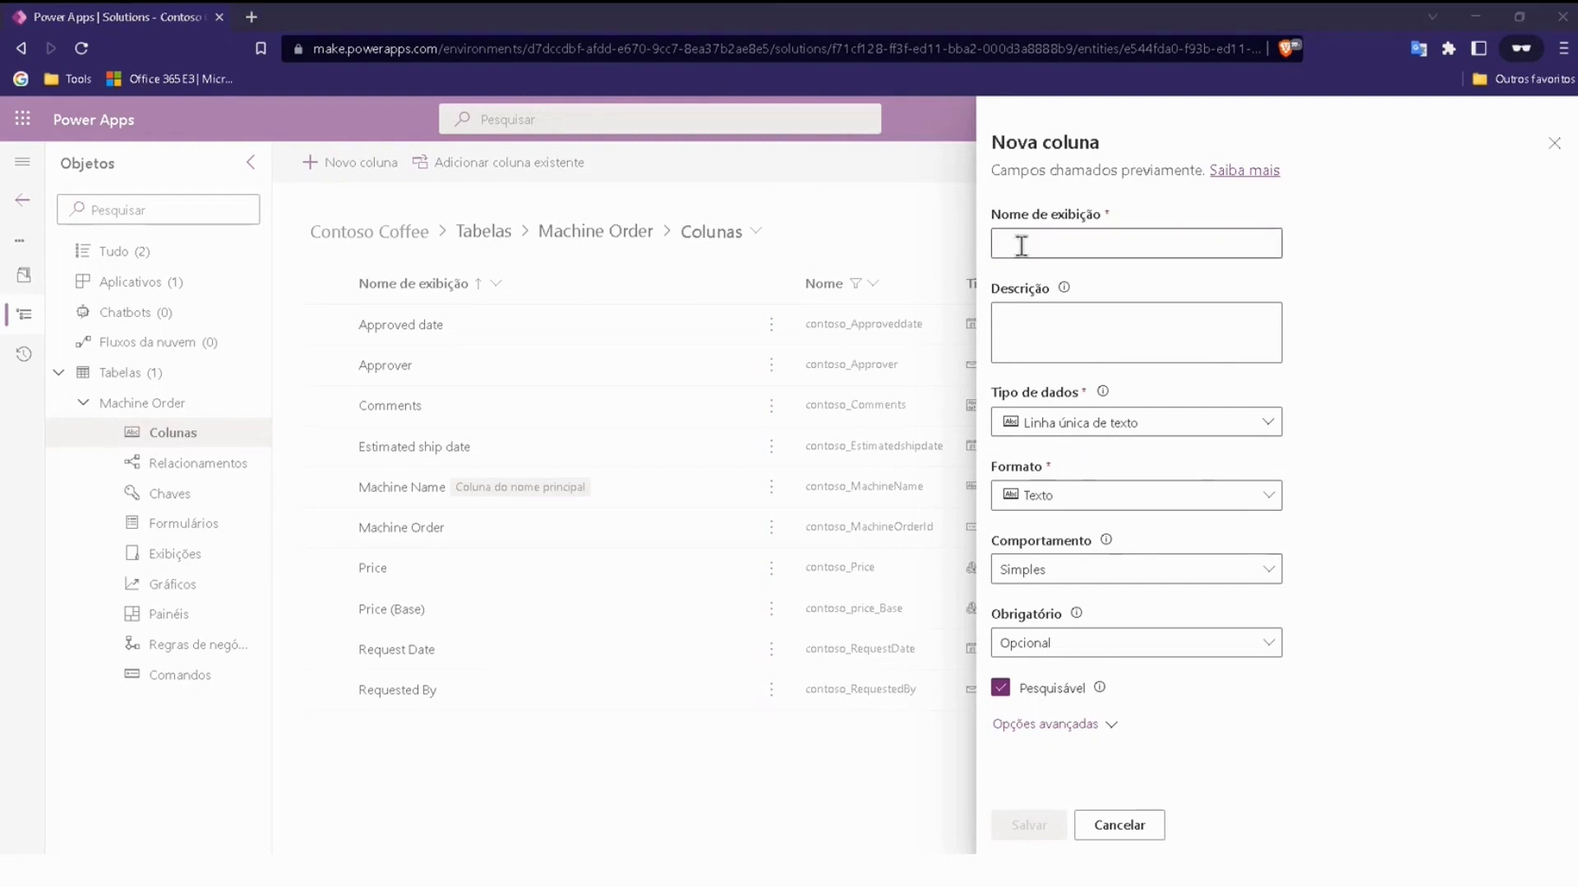
pyautogui.write('Approval Status')
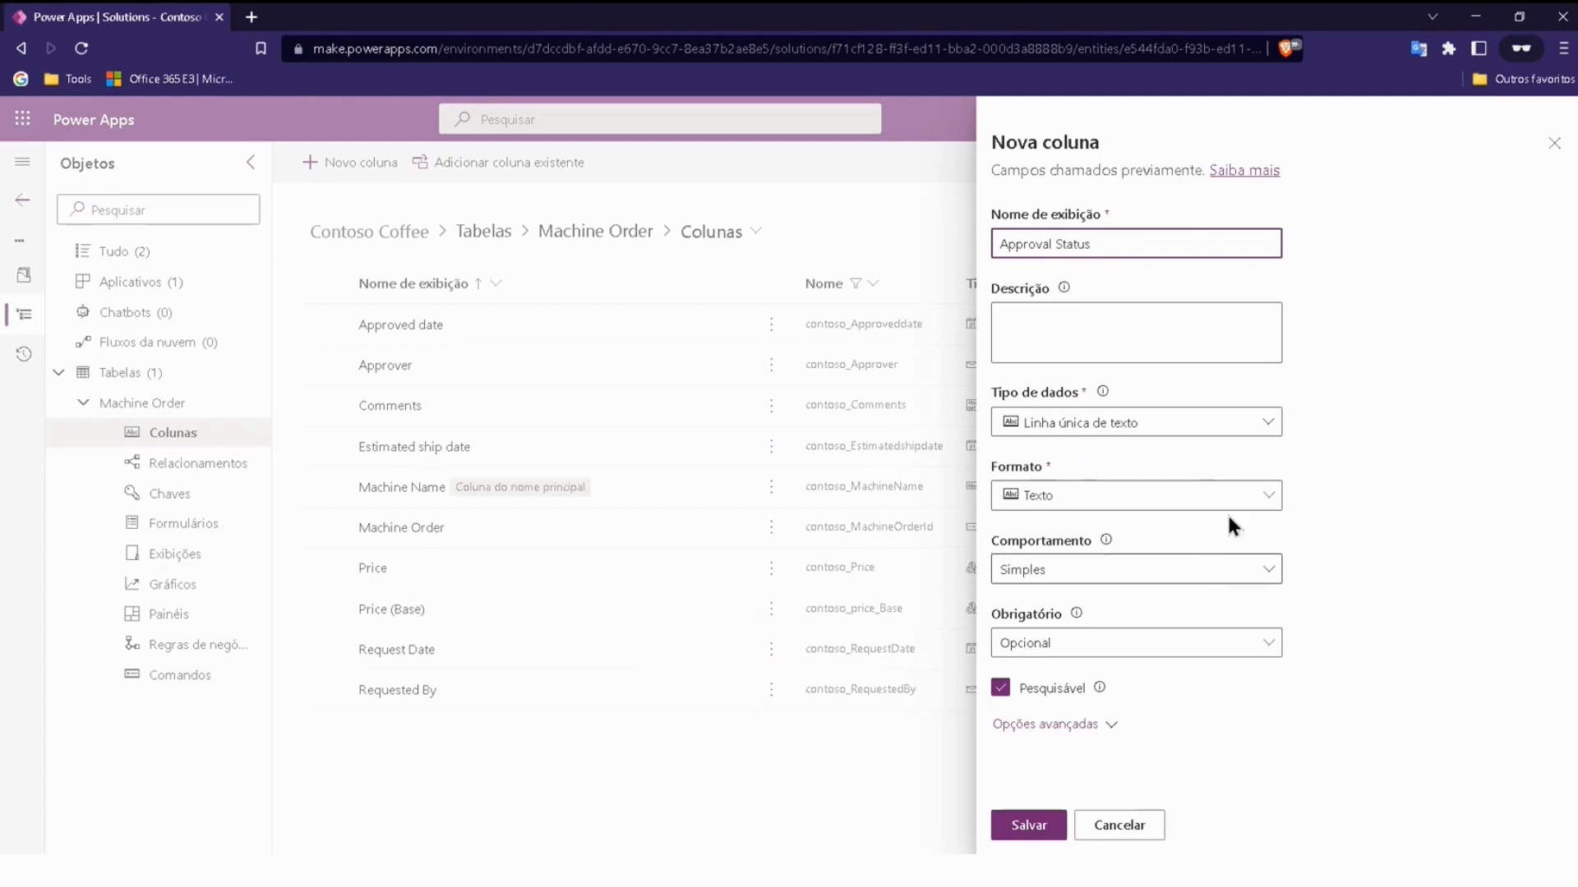
pyautogui.click(1263, 410)
pyautogui.moveTo(1204, 645)
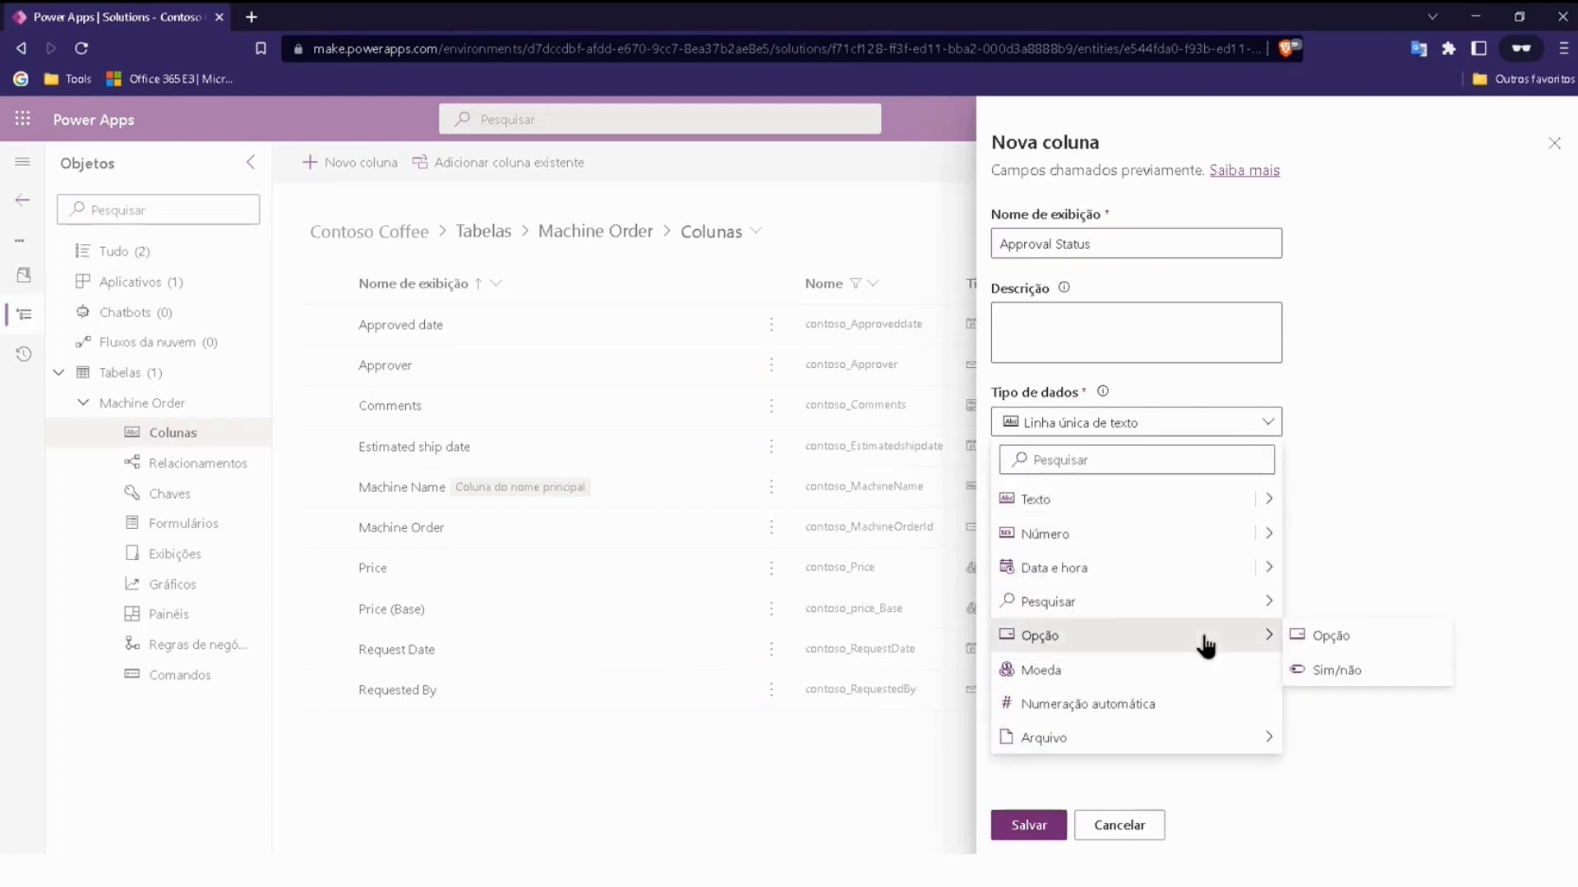
pyautogui.click(1322, 640)
pyautogui.scroll(-2, 1308, 473)
pyautogui.scroll(-1, 1310, 480)
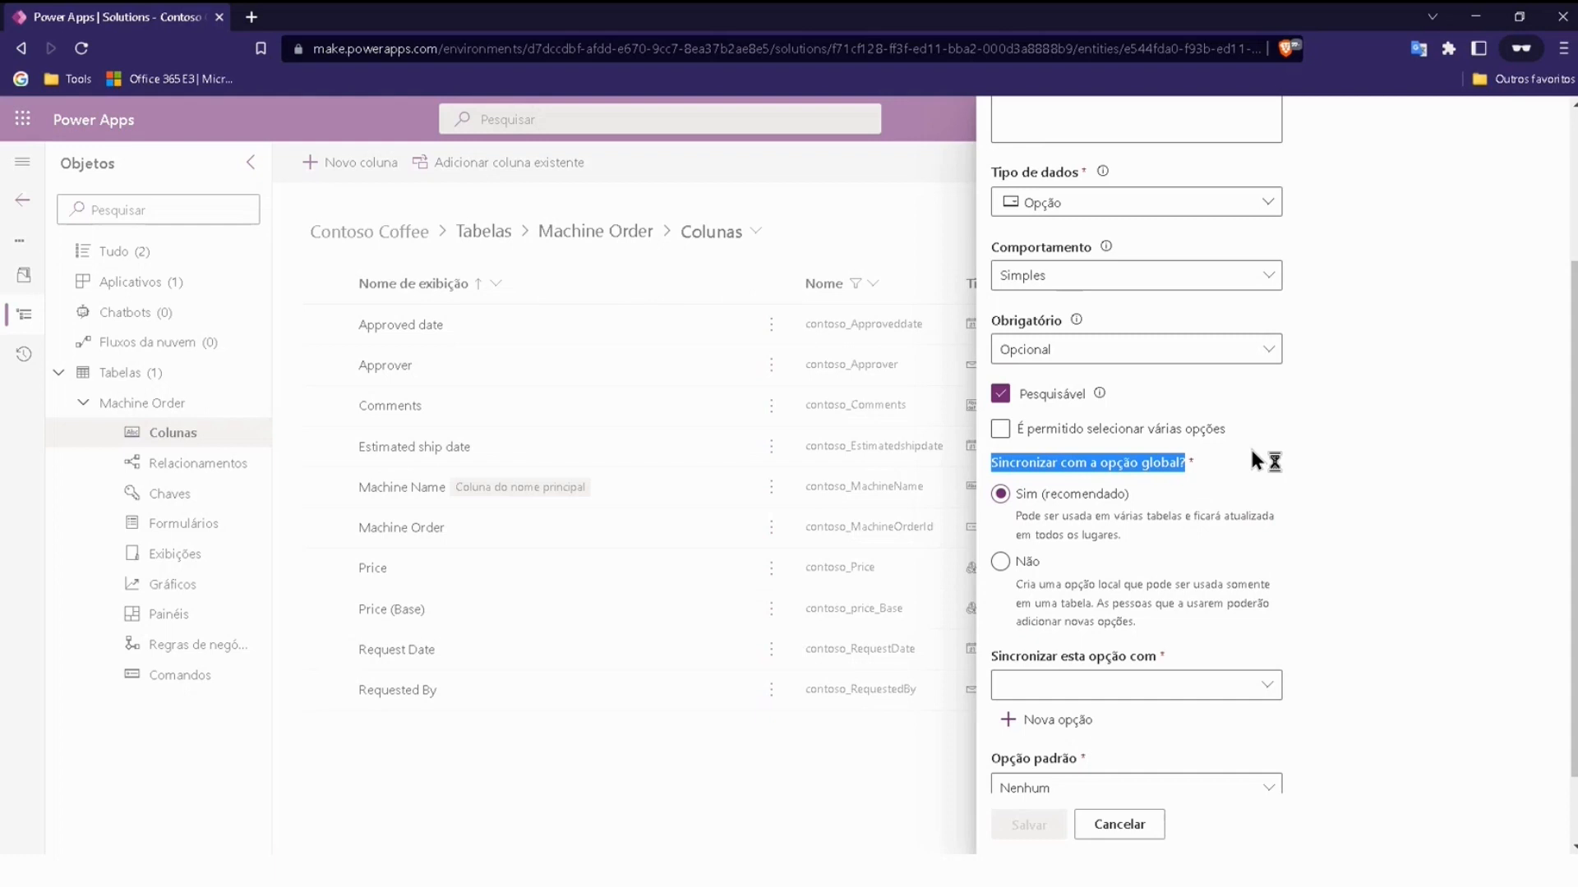
pyautogui.click(1000, 561)
# Define two options labelled "Approve" and "Reject" for the Approval Status column and save it
pyautogui.scroll(-2, 1283, 583)
pyautogui.click(1022, 628)
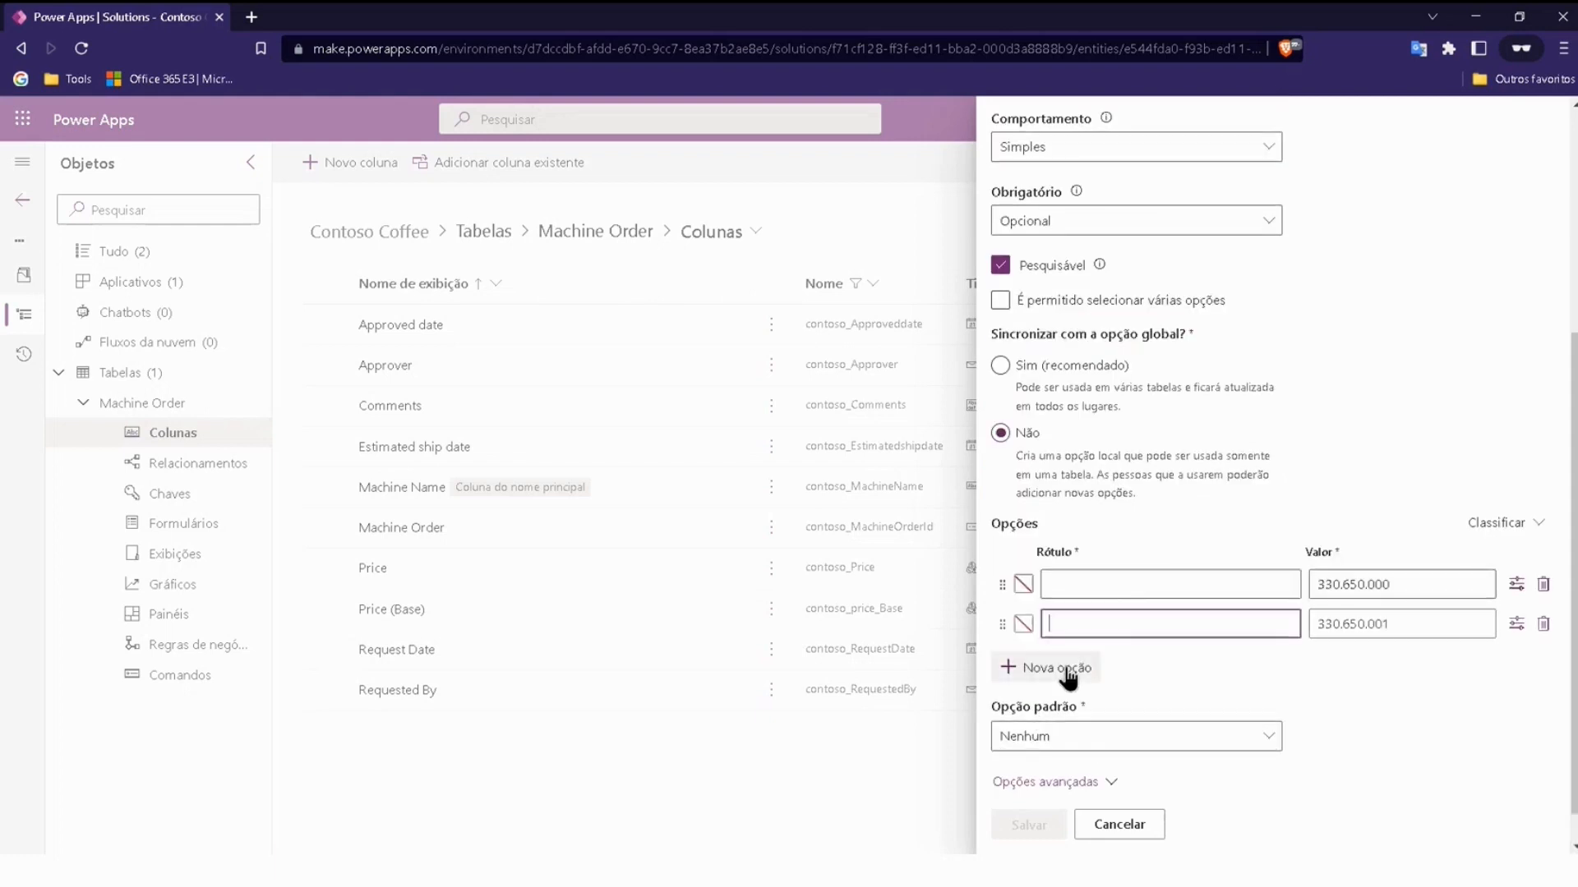
pyautogui.click(1025, 665)
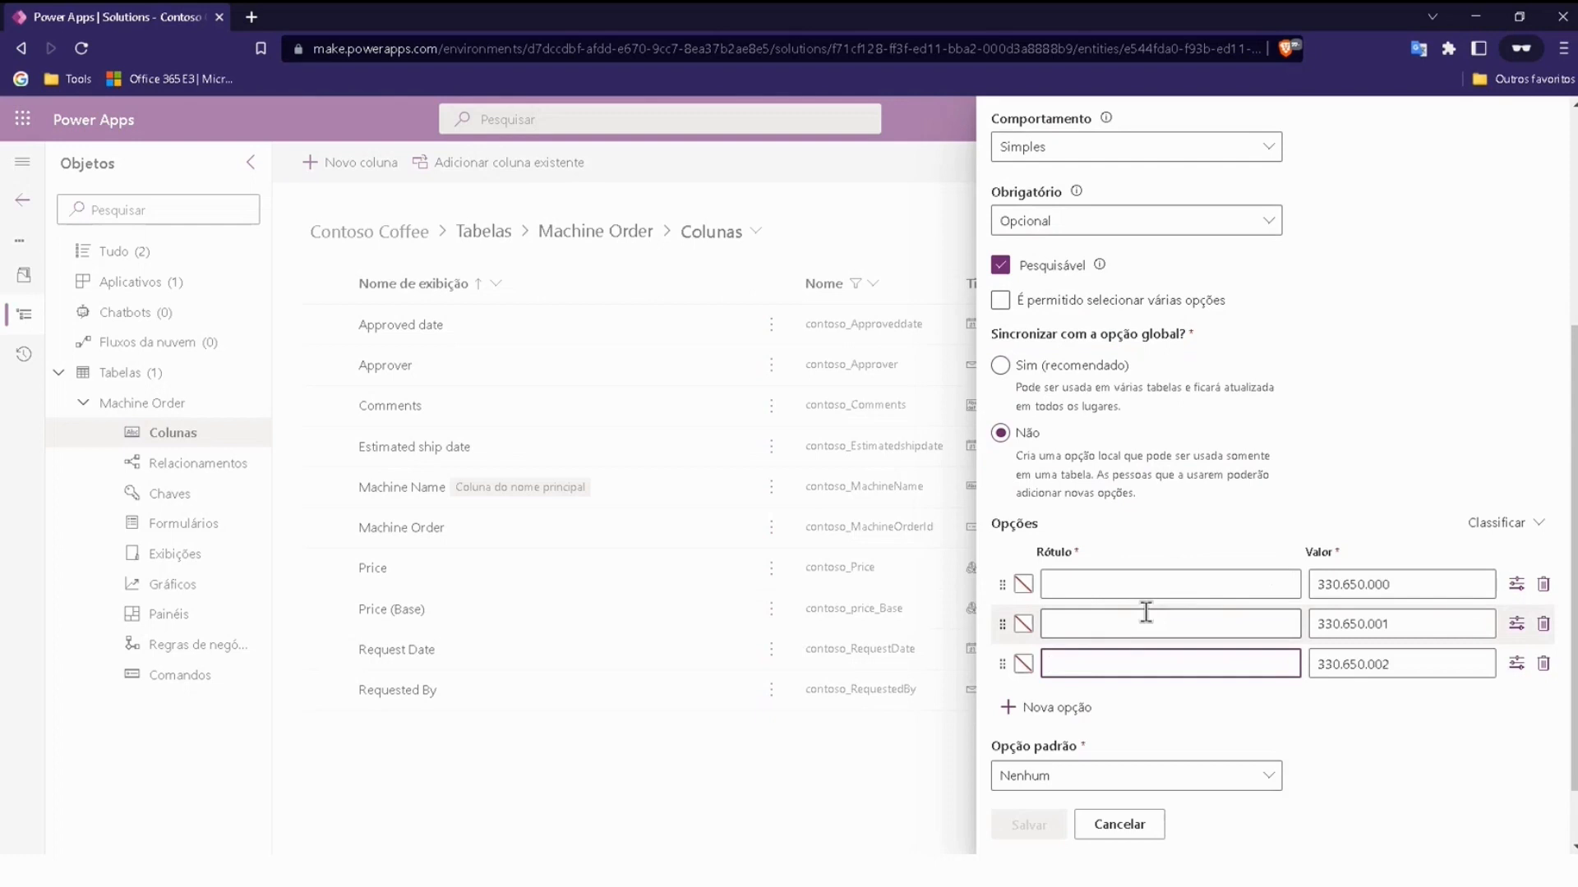
pyautogui.click(1543, 664)
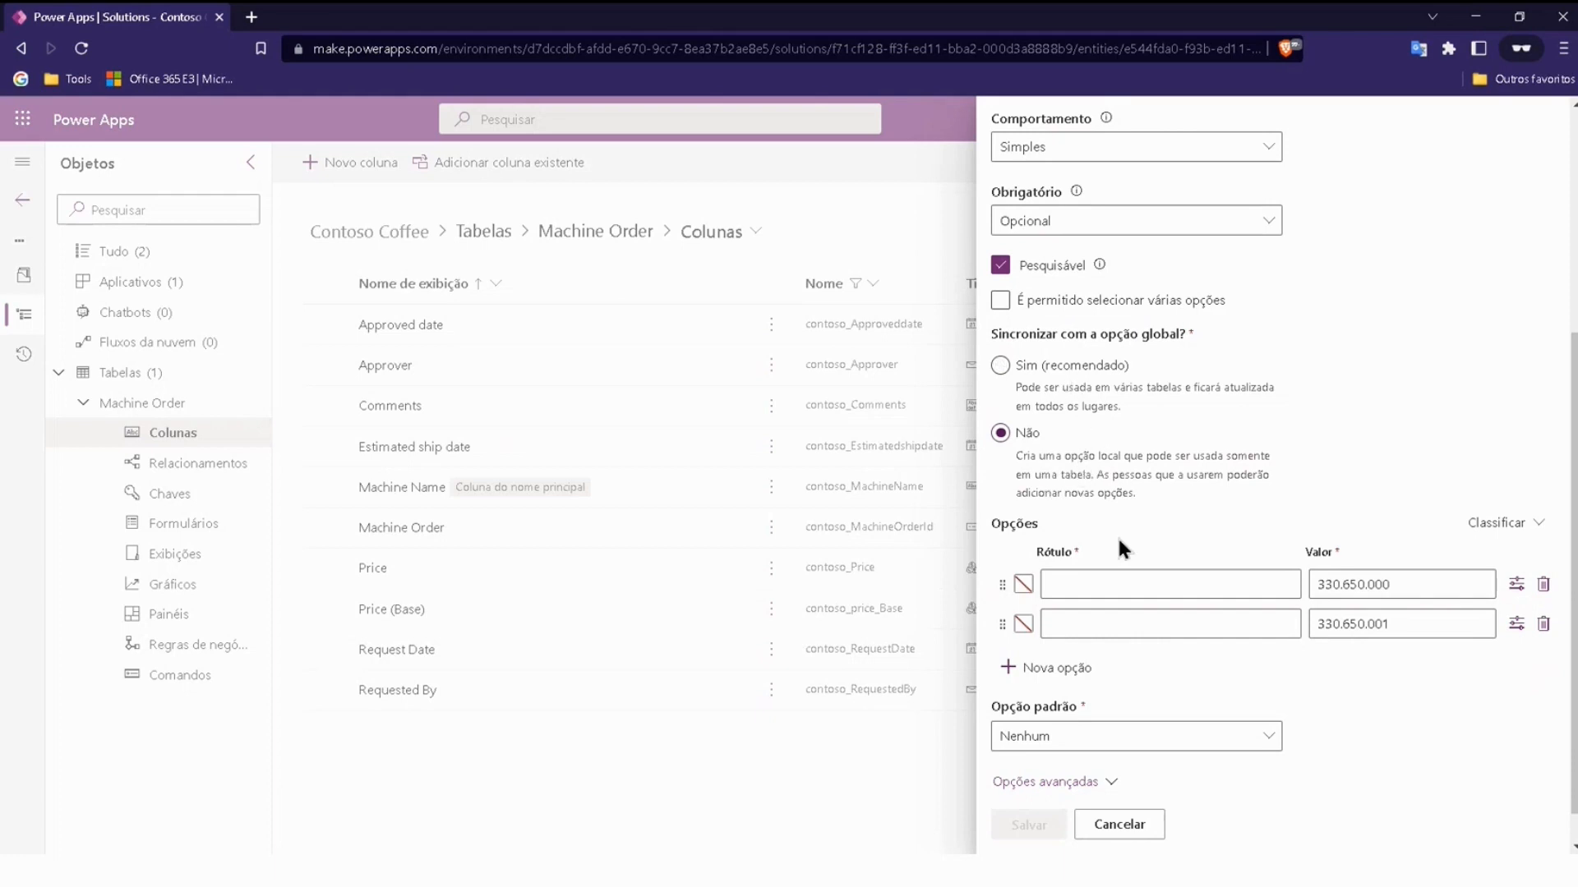
pyautogui.scroll(-1, 1186, 493)
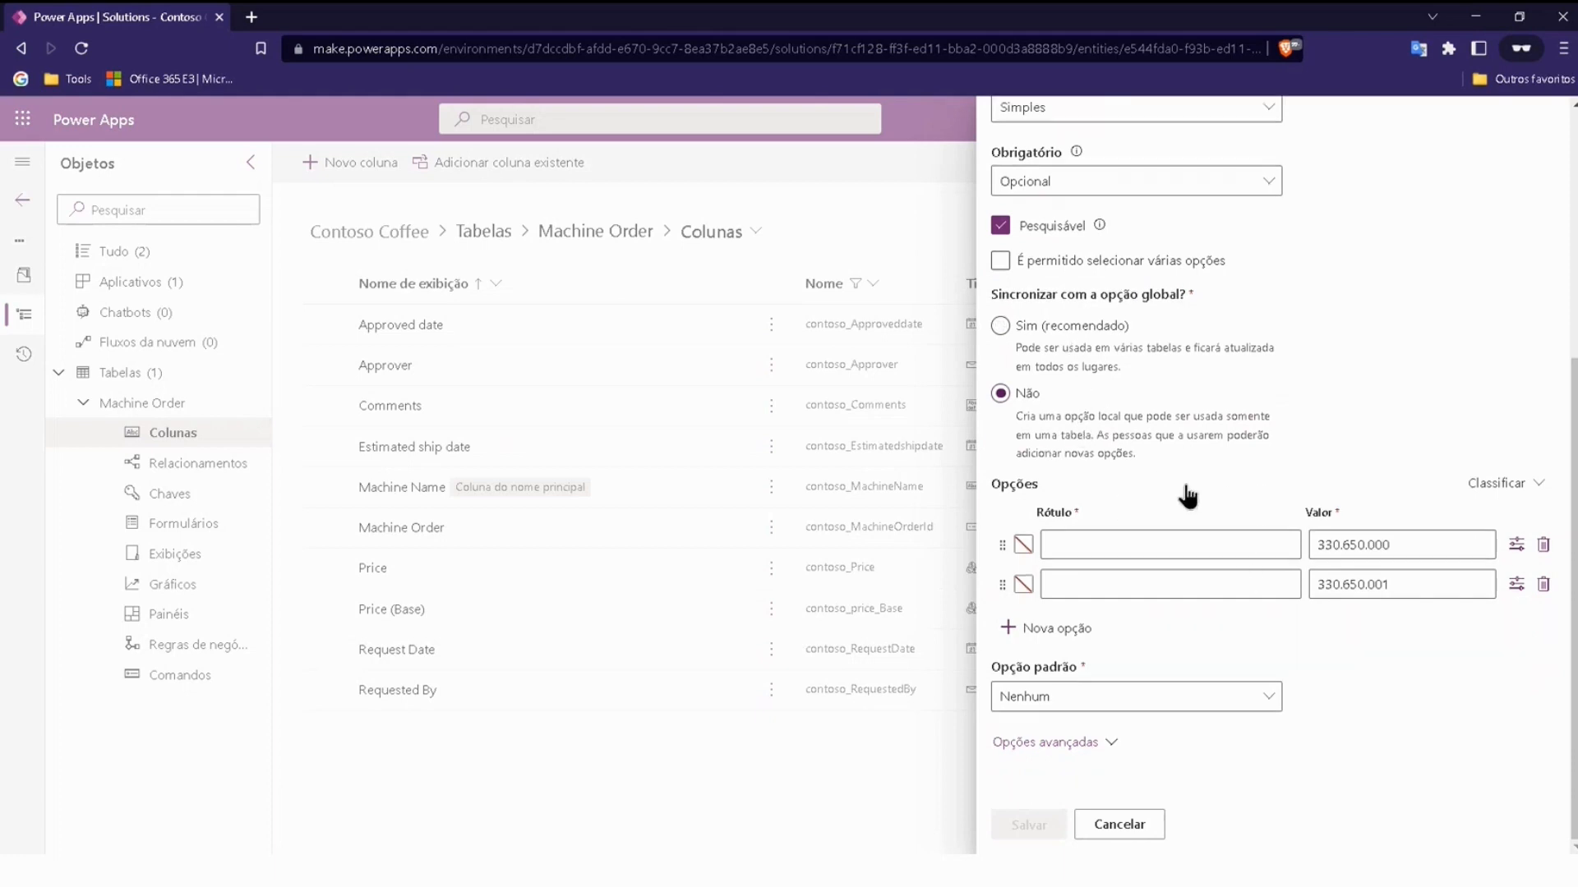
pyautogui.click(1092, 542)
pyautogui.write('App')
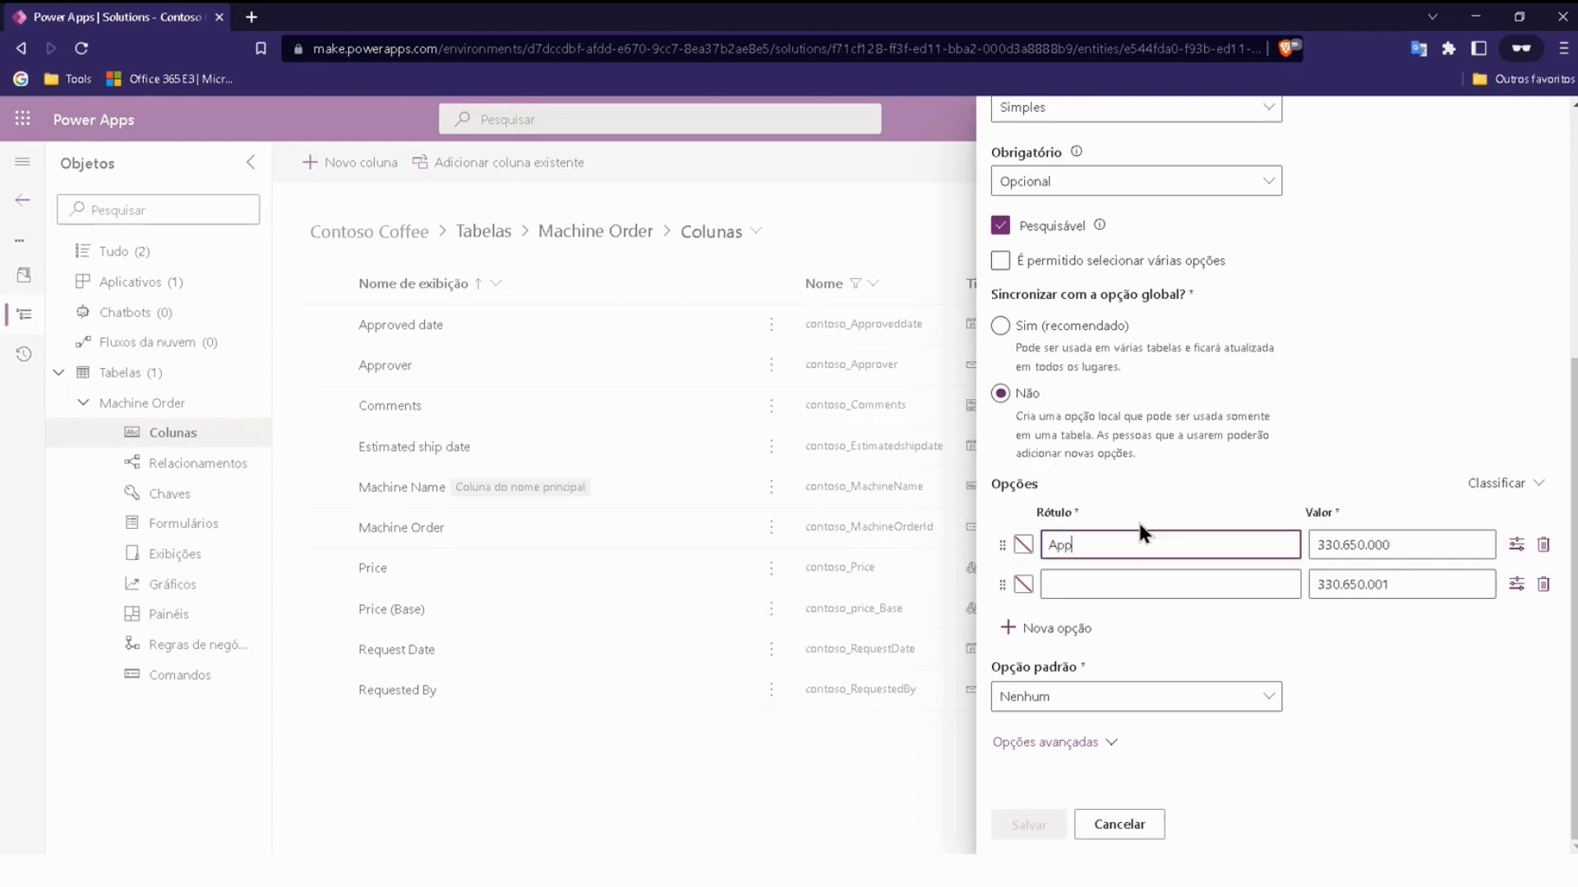
pyautogui.write('rove')
pyautogui.click(1087, 578)
pyautogui.write('Reje')
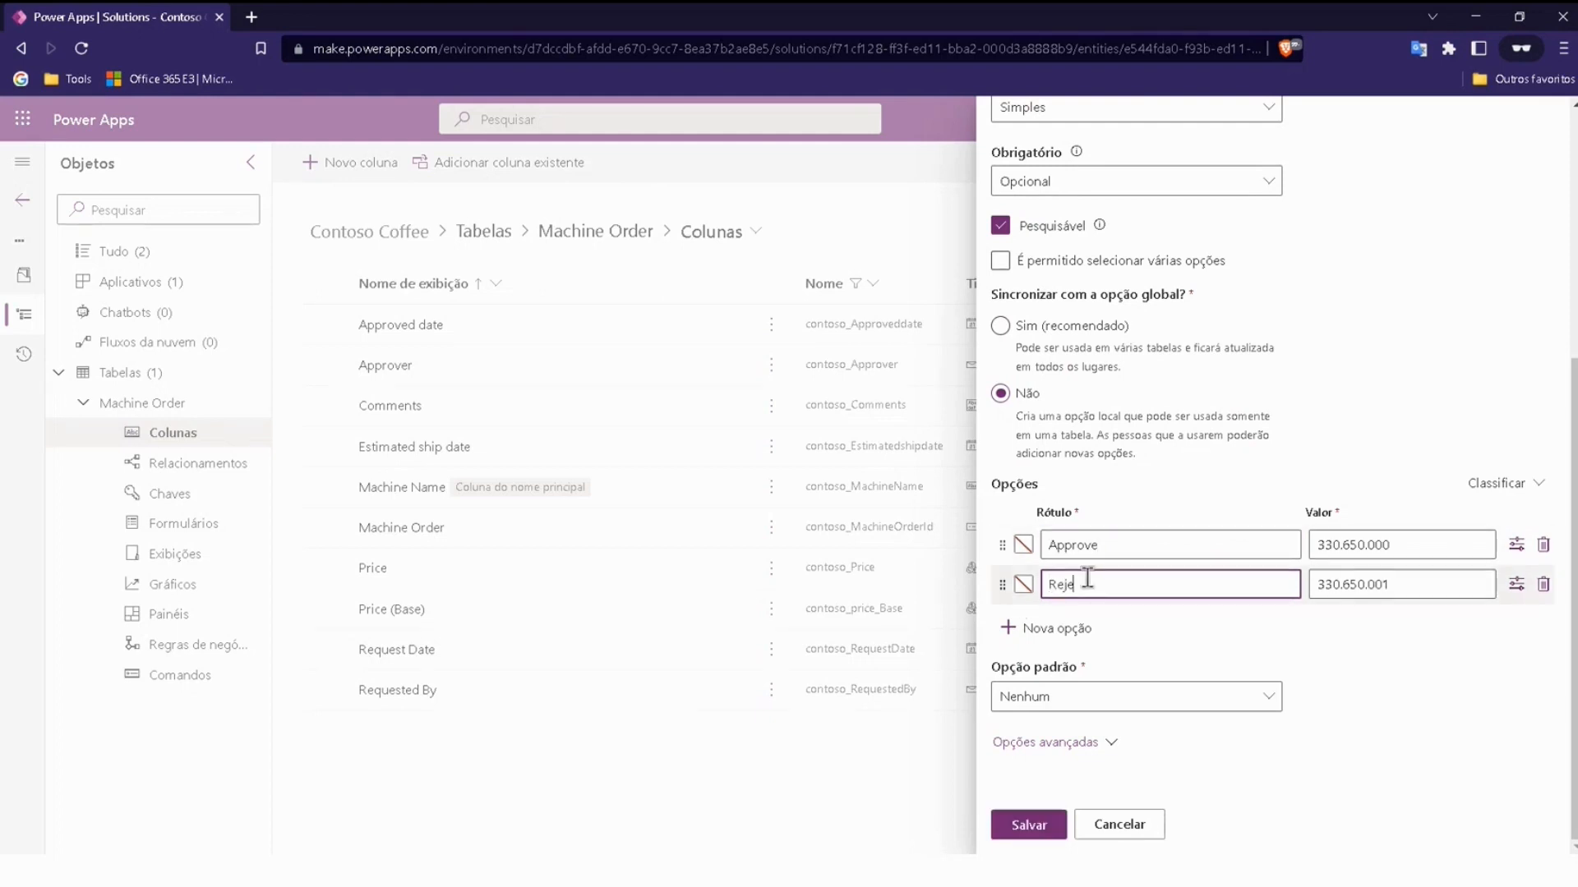
pyautogui.write('ct')
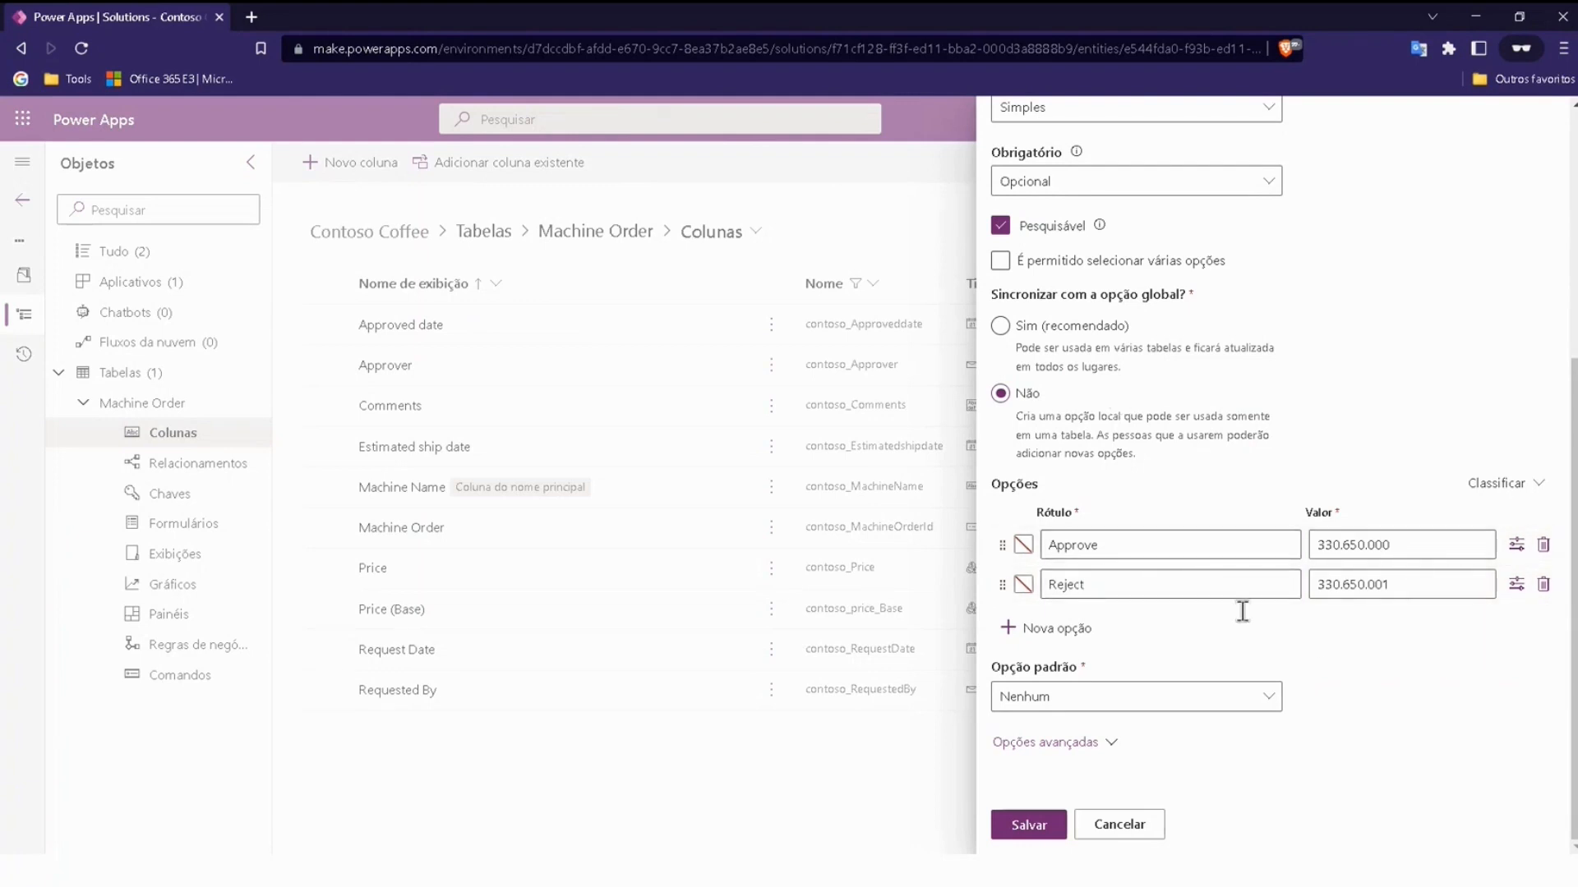
pyautogui.click(1037, 827)
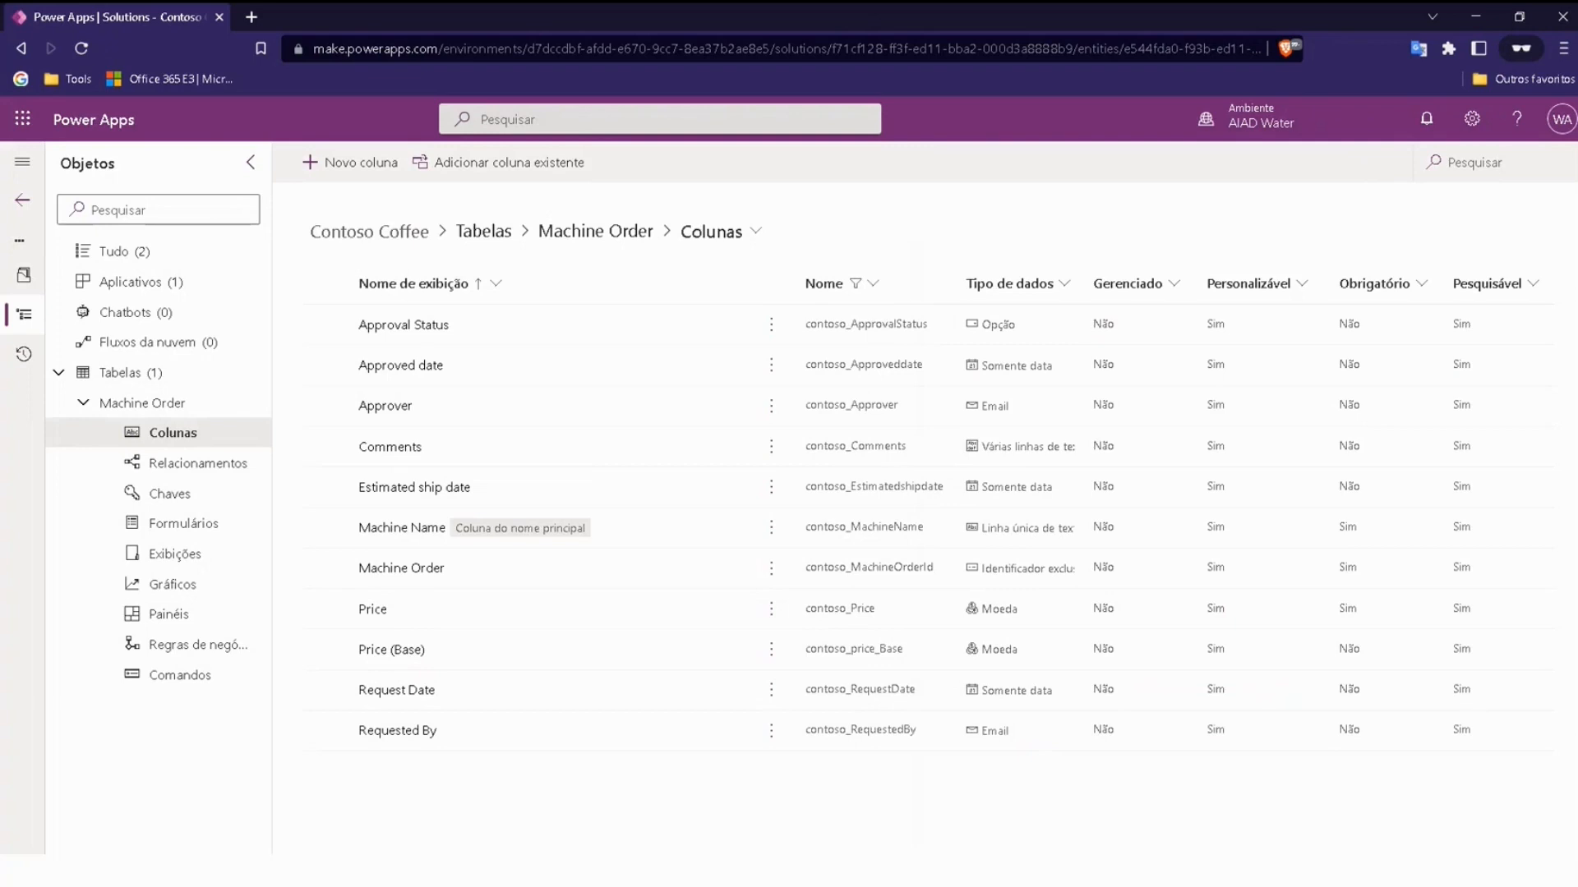
# Create a currency (Moeda) column named "Department Contribution" with calculated behavior (Cálculo feito), saving it and opening its calculation for editing
pyautogui.click(339, 165)
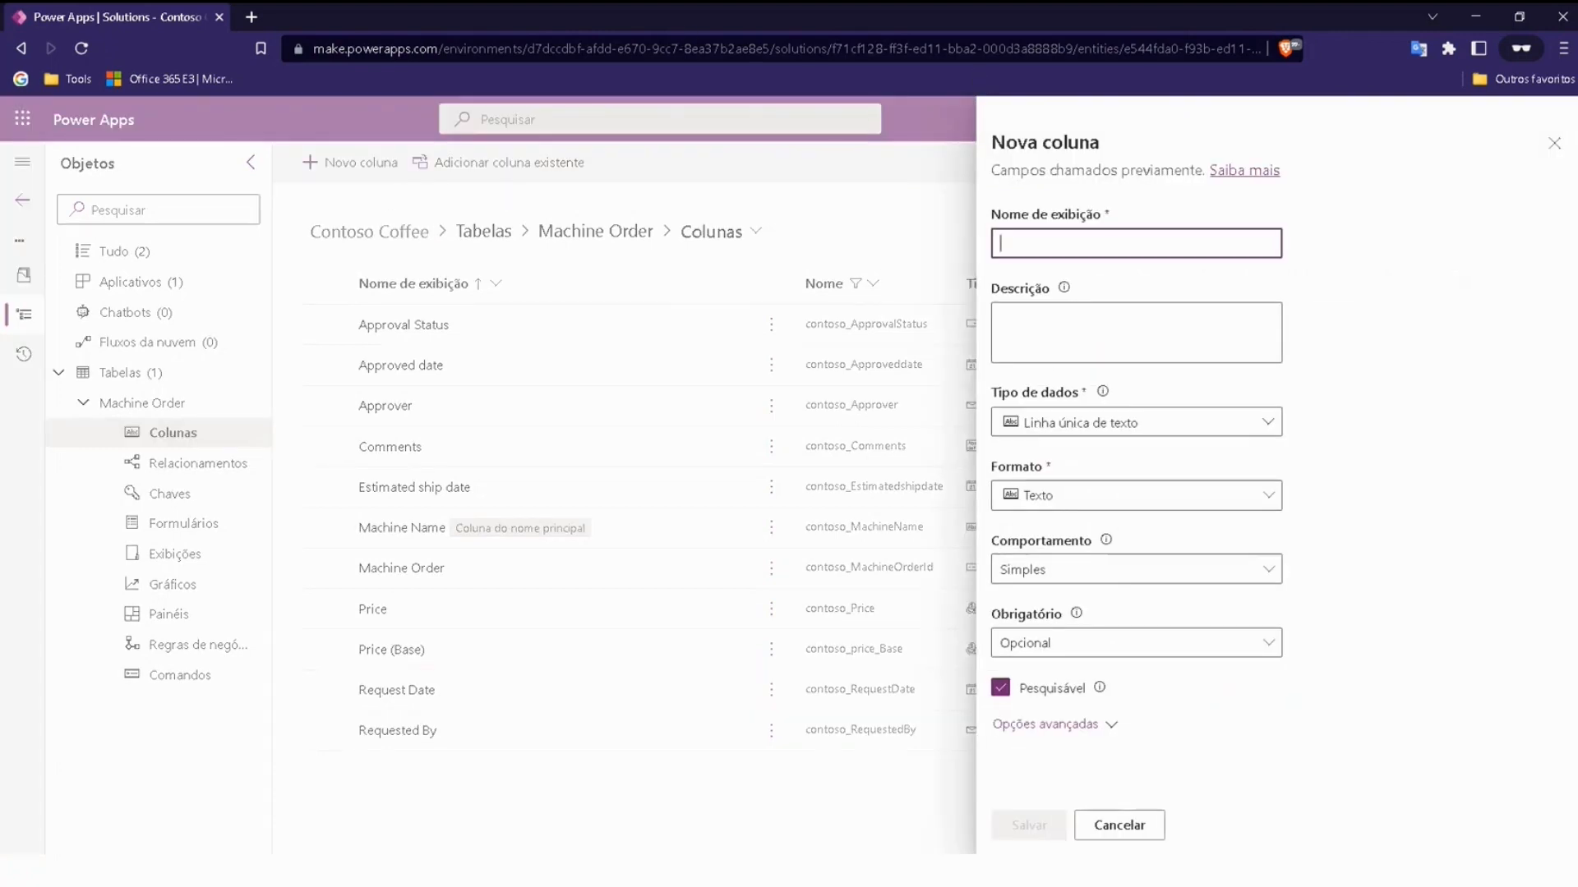
pyautogui.hotkey('alt', 'Tab')
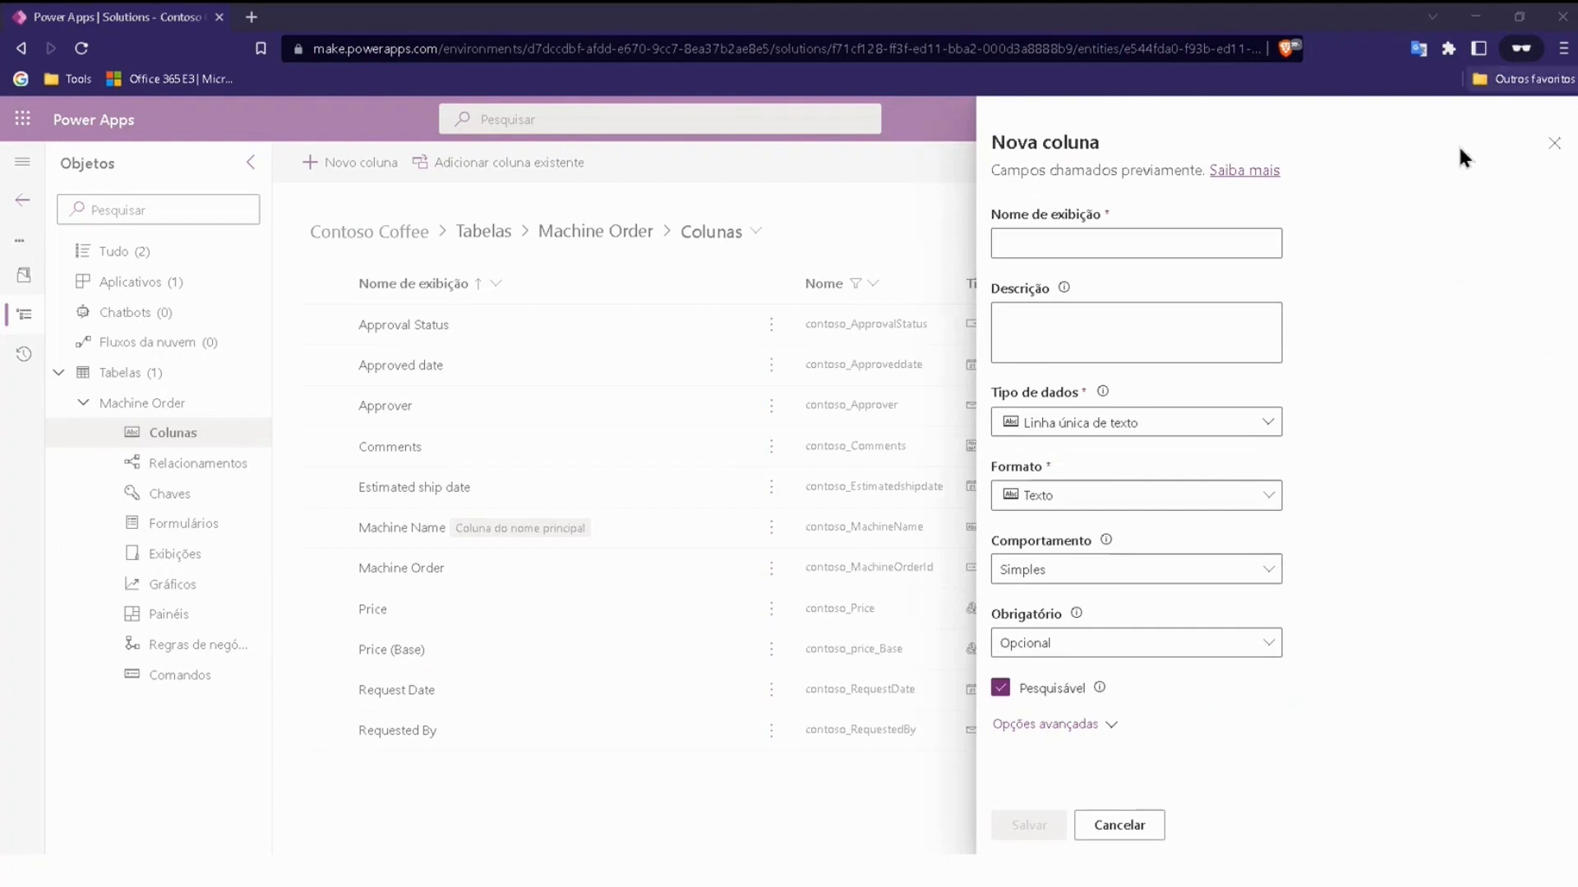
pyautogui.click(1137, 242)
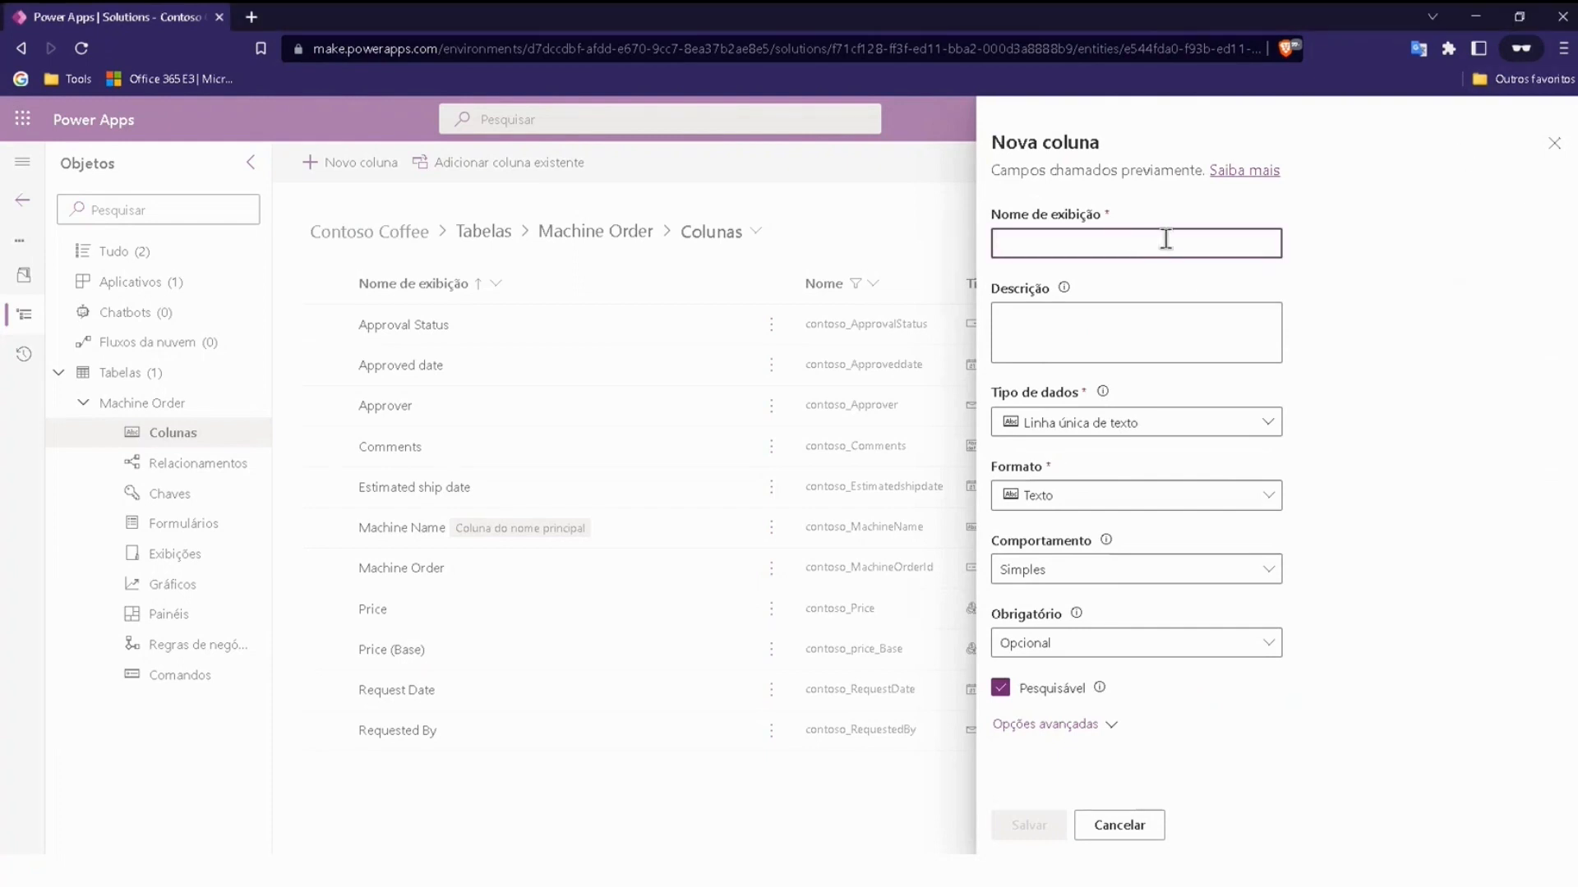
pyautogui.write('Department Contribution')
pyautogui.click(1356, 250)
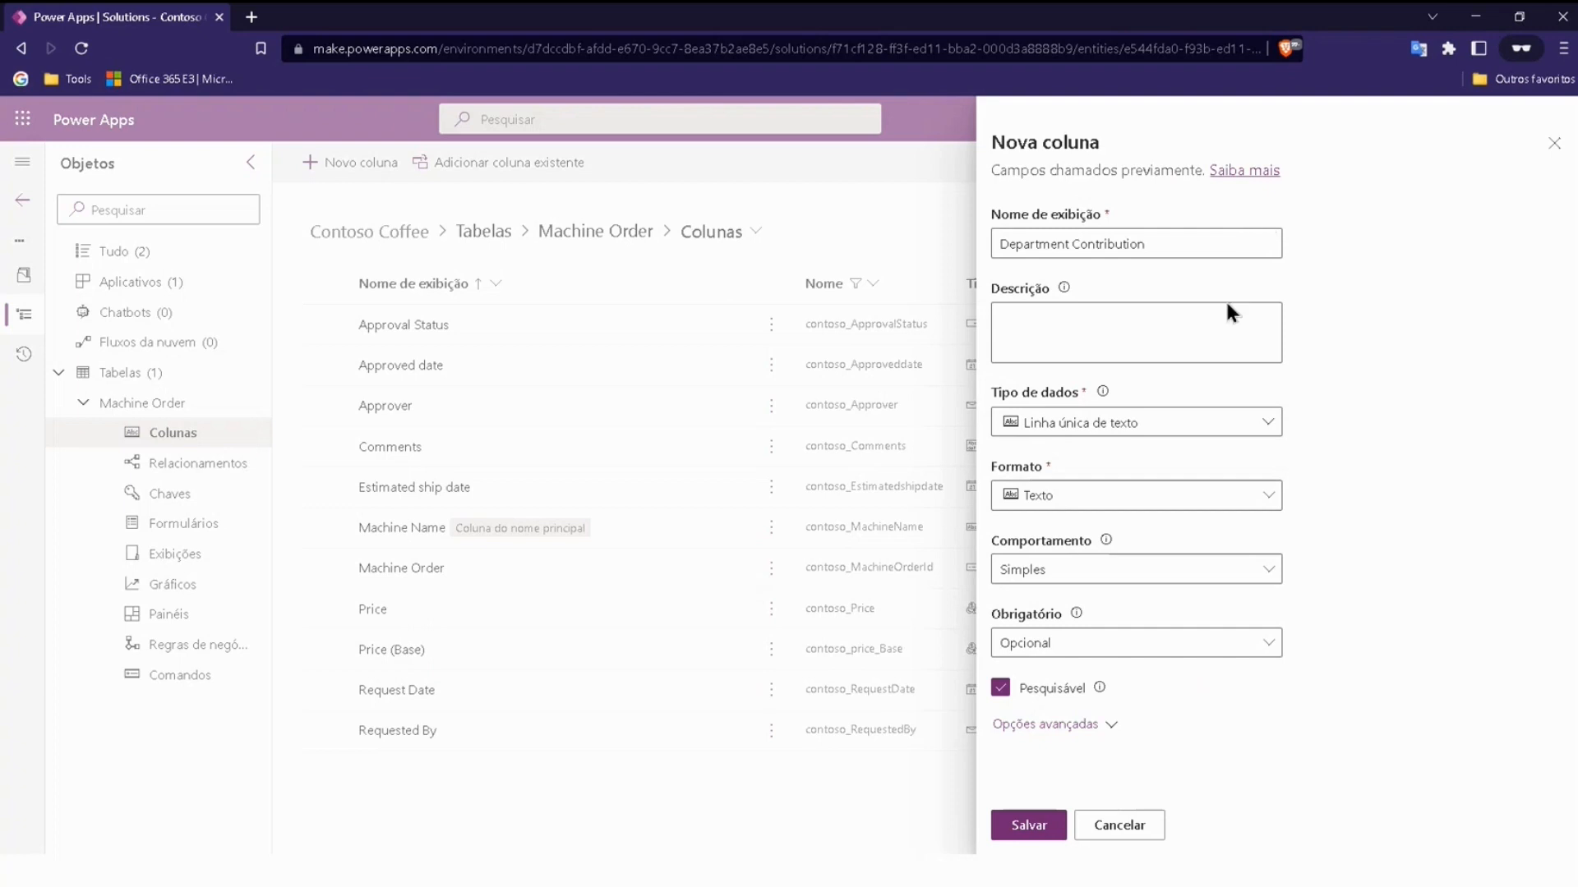
pyautogui.click(1242, 423)
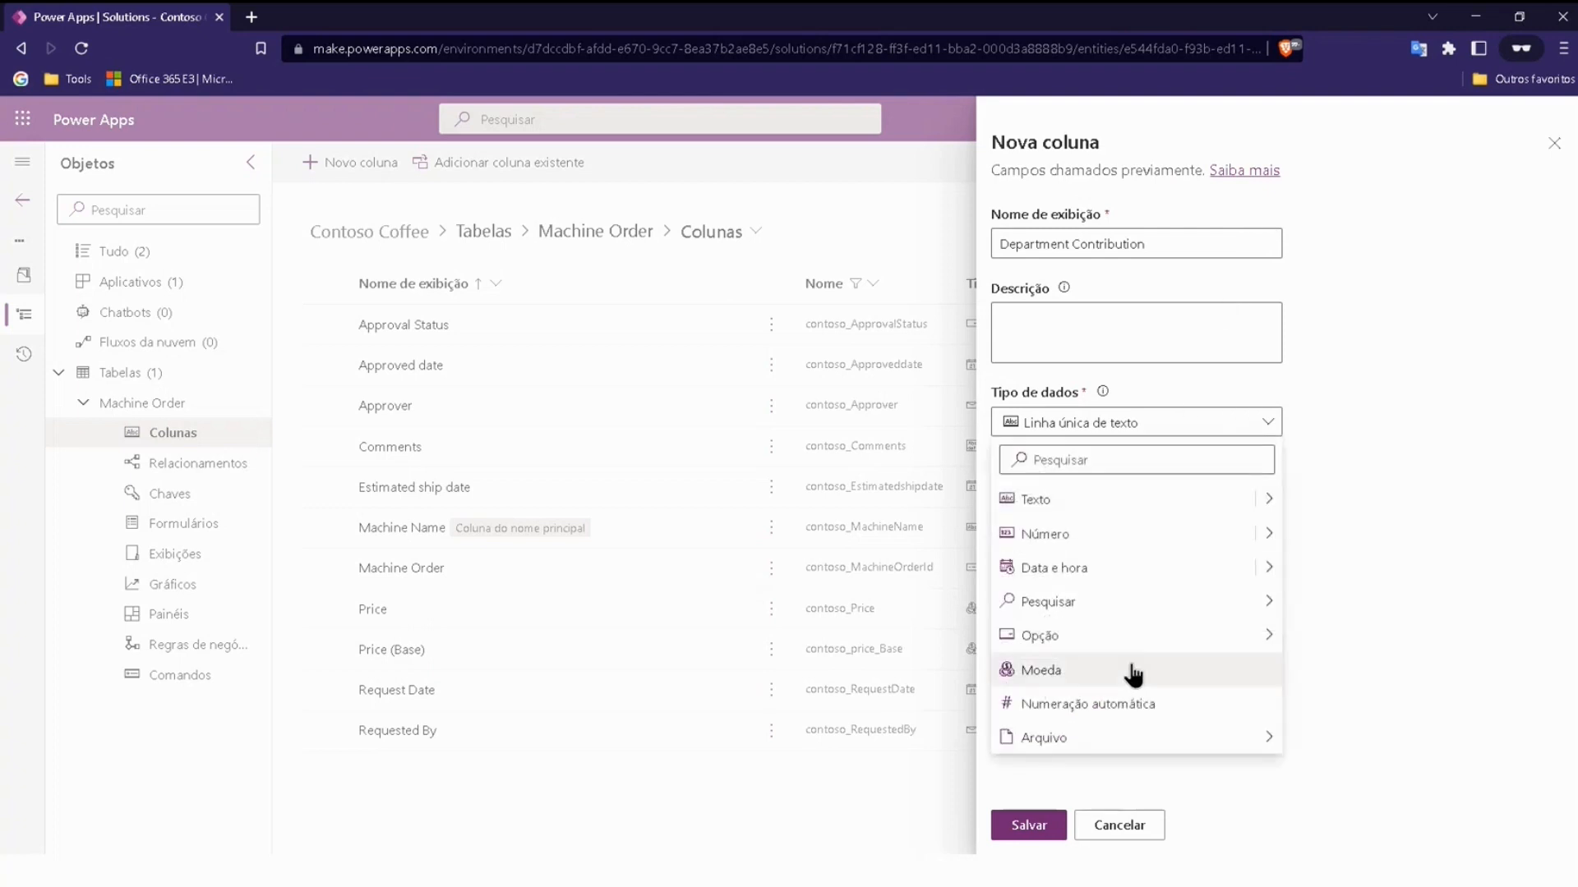
pyautogui.click(1095, 670)
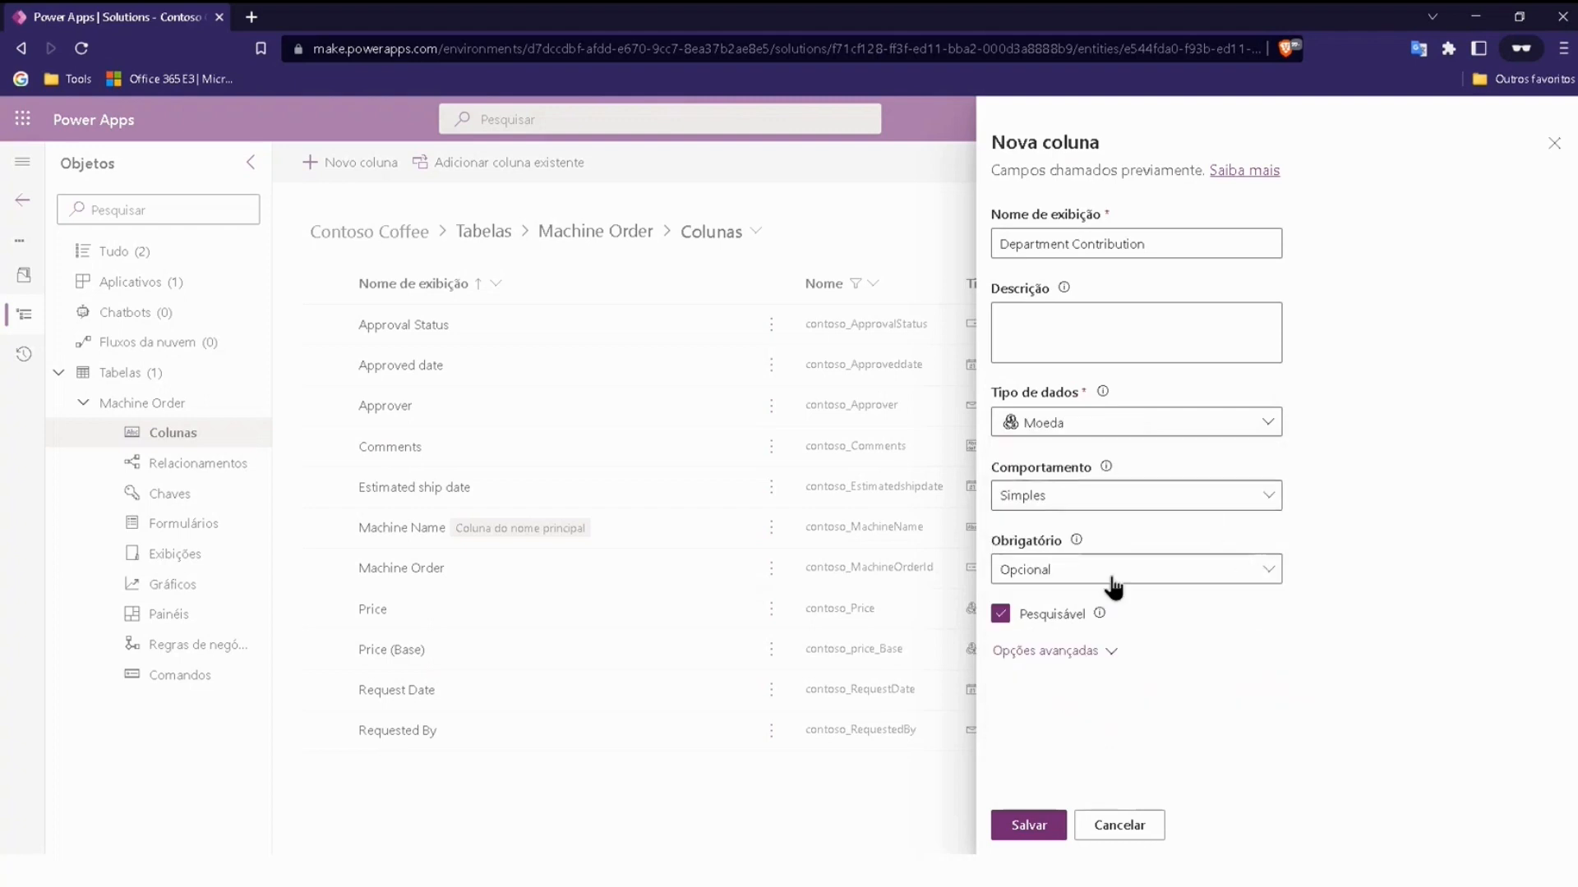
pyautogui.click(1039, 503)
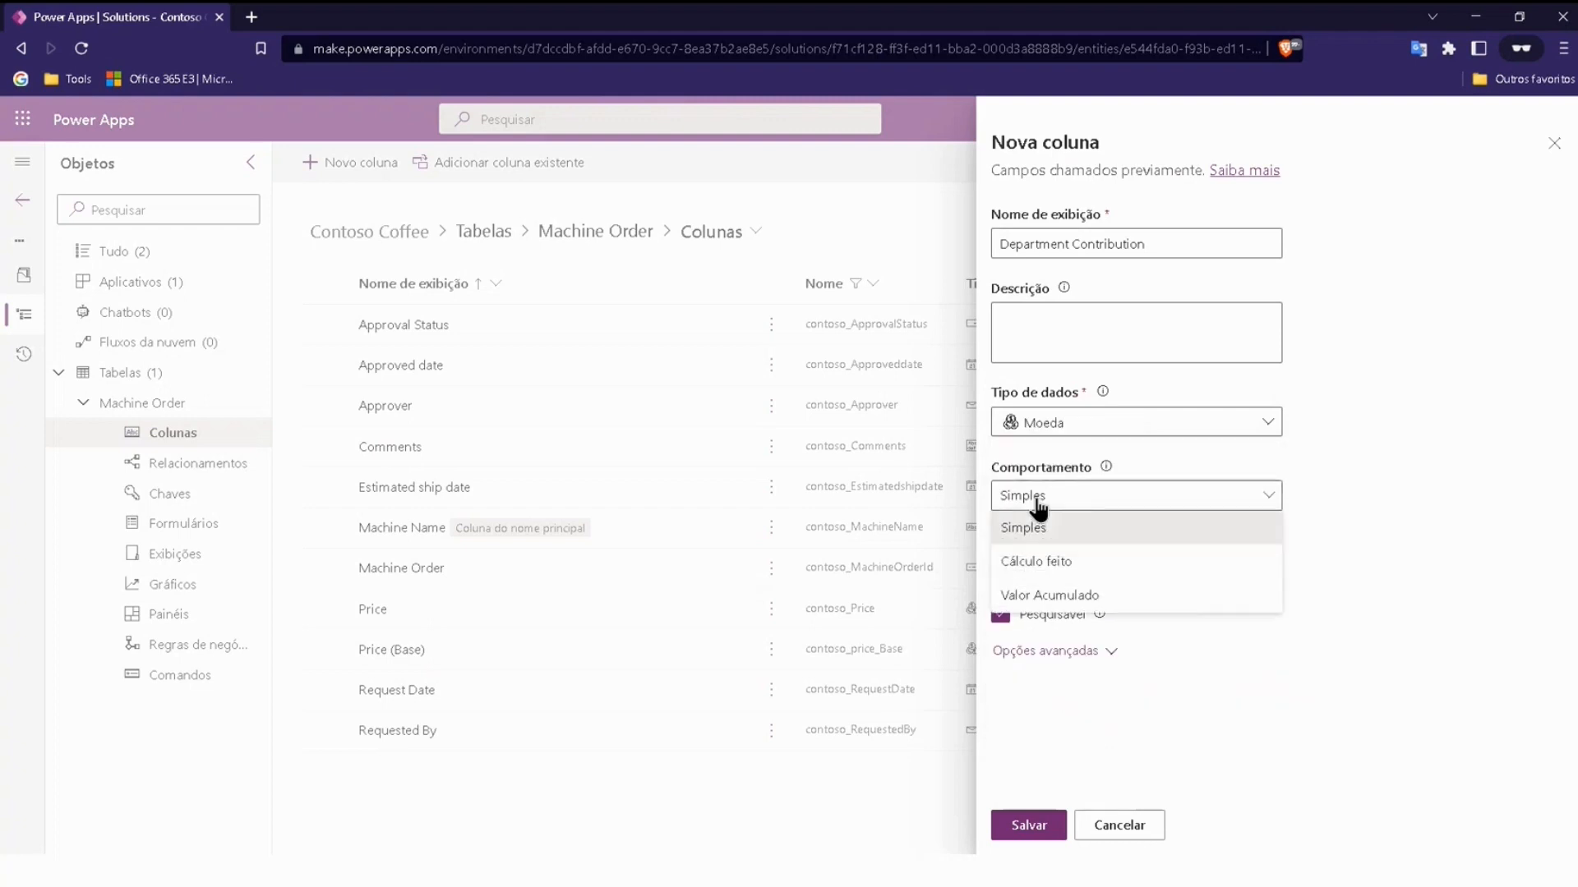
pyautogui.click(1088, 567)
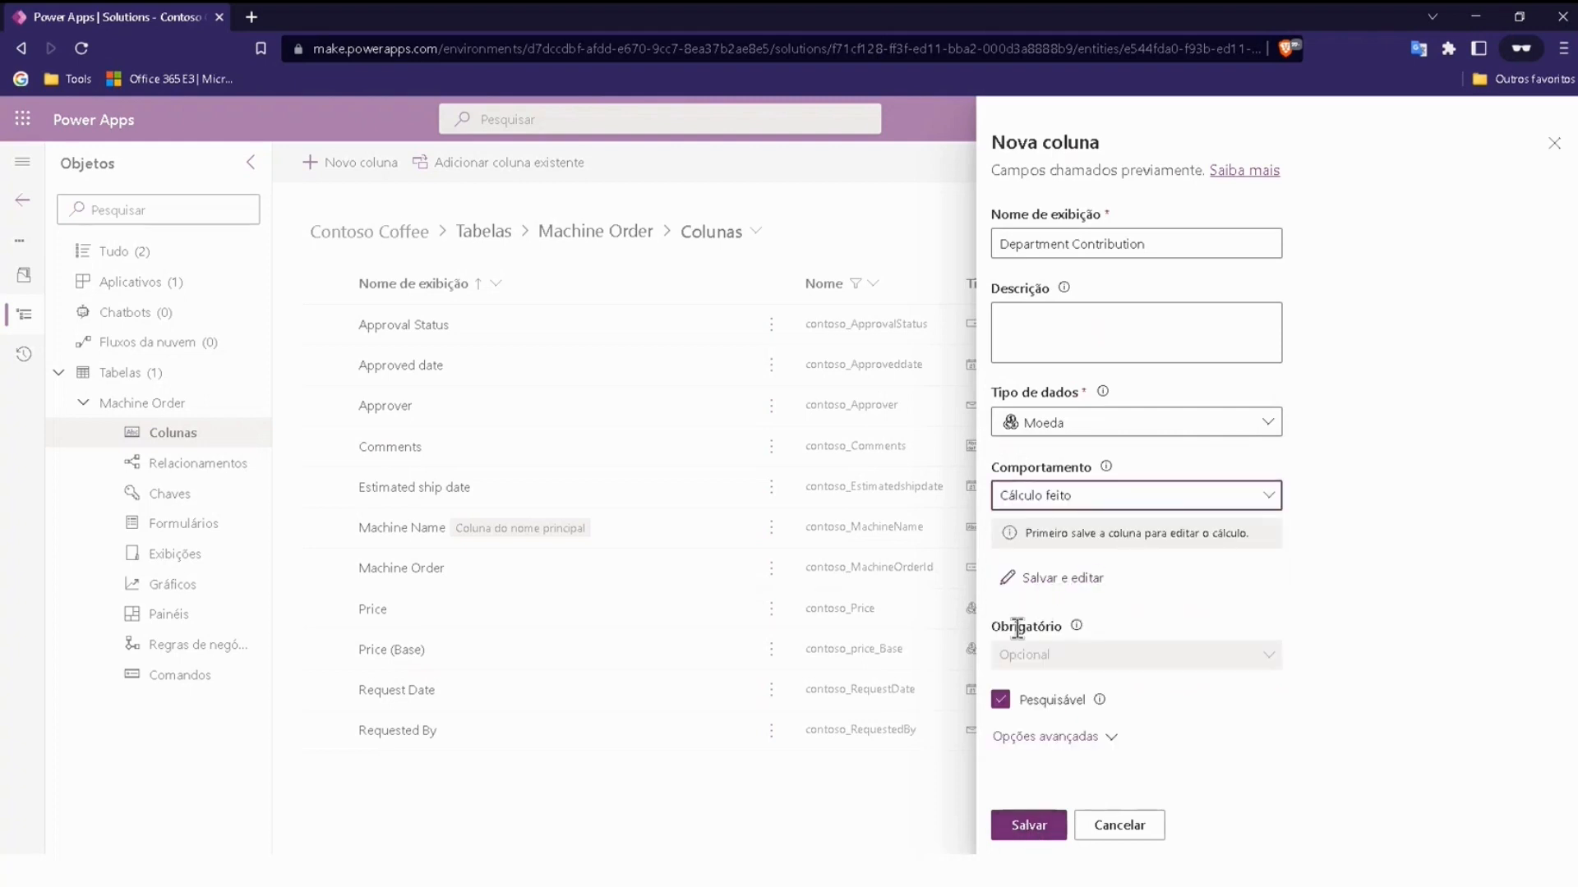
pyautogui.click(1052, 579)
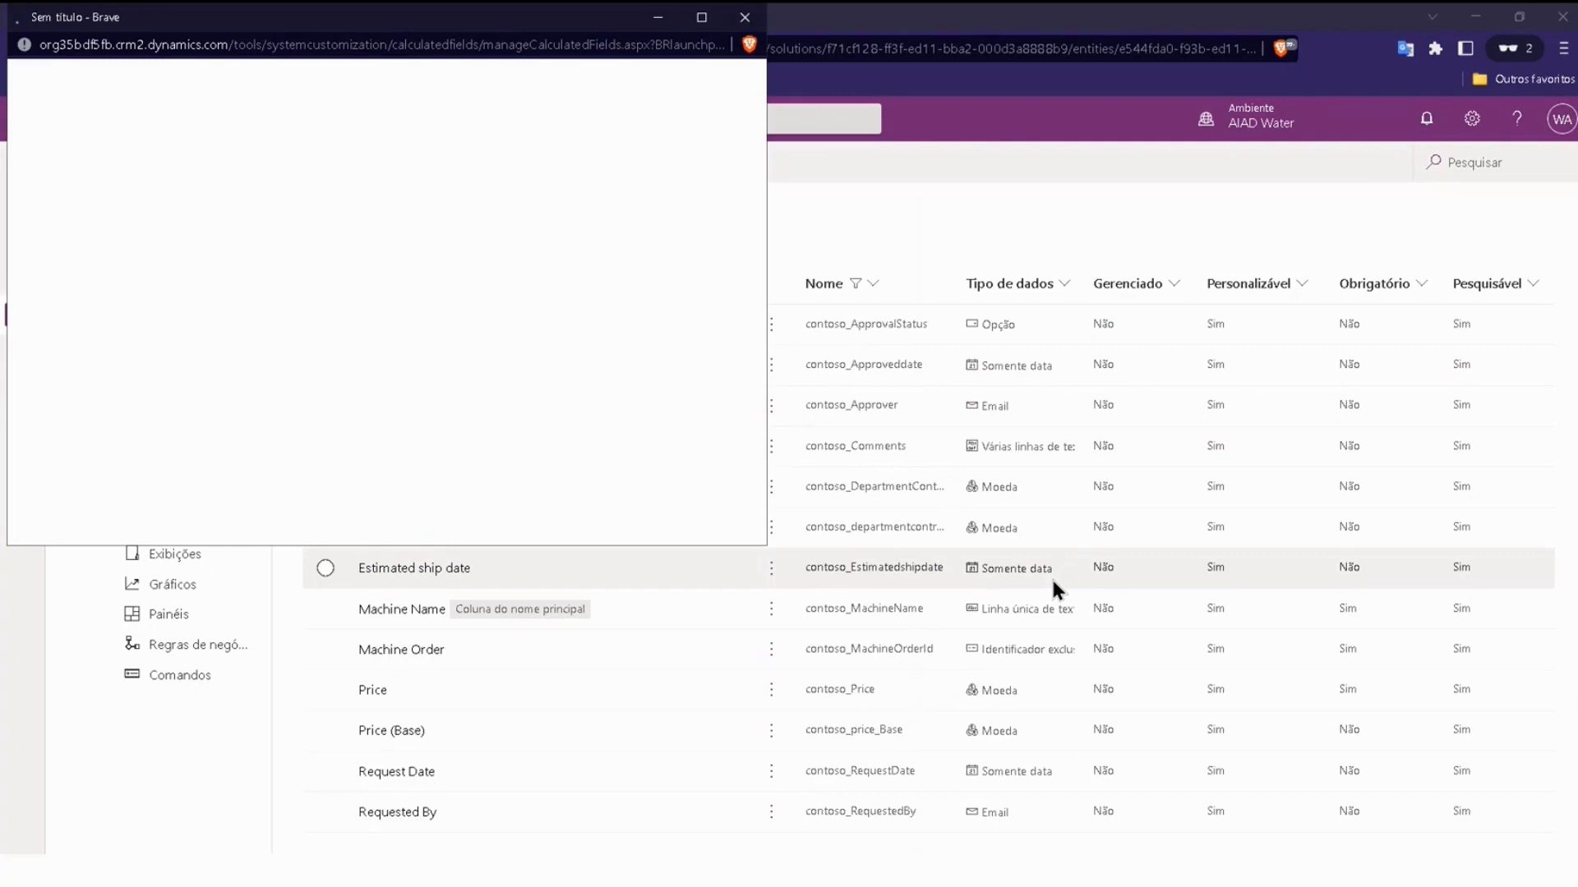
# Move the calculated field window over the columns list and turn off the browser's site protections for it
pyautogui.moveTo(451, 24); pyautogui.dragTo(1092, 154)
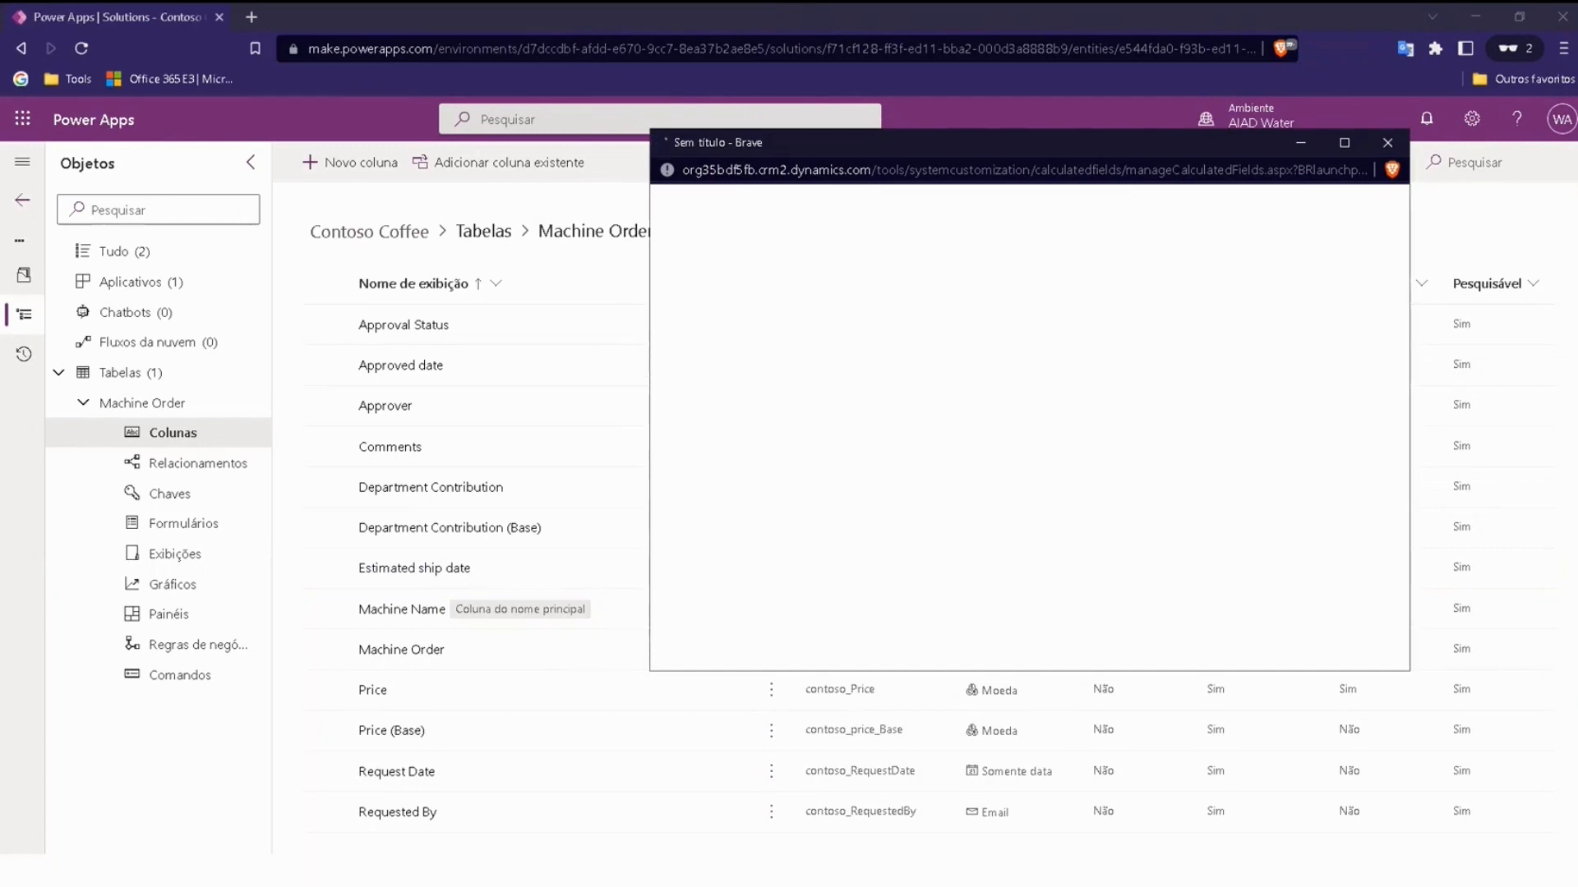
pyautogui.click(1394, 170)
pyautogui.click(1380, 338)
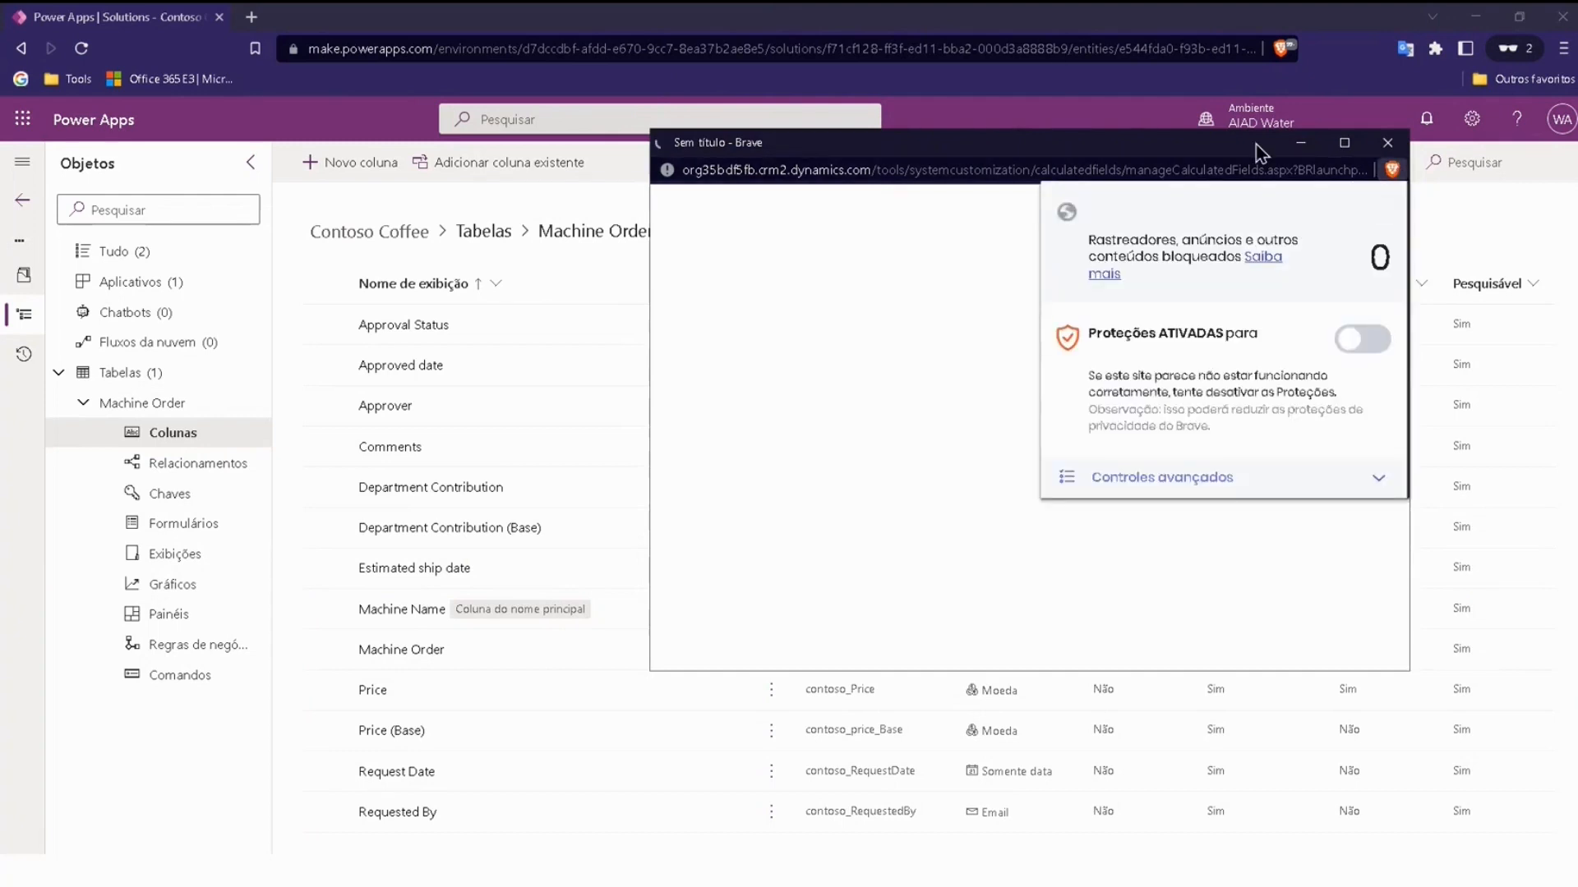
pyautogui.click(1234, 148)
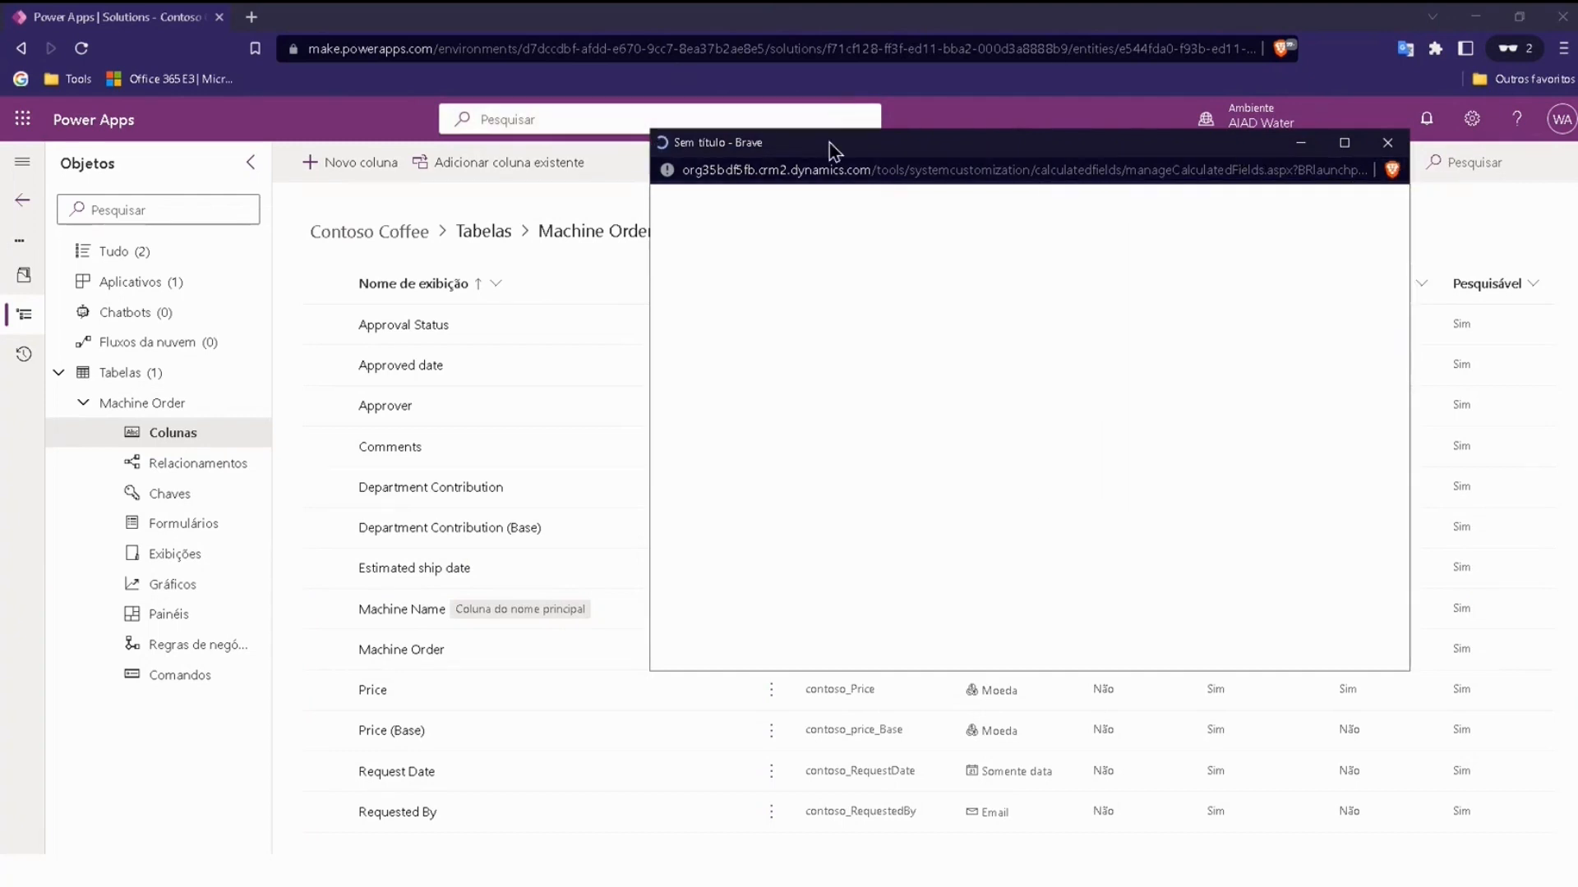
pyautogui.click(835, 170)
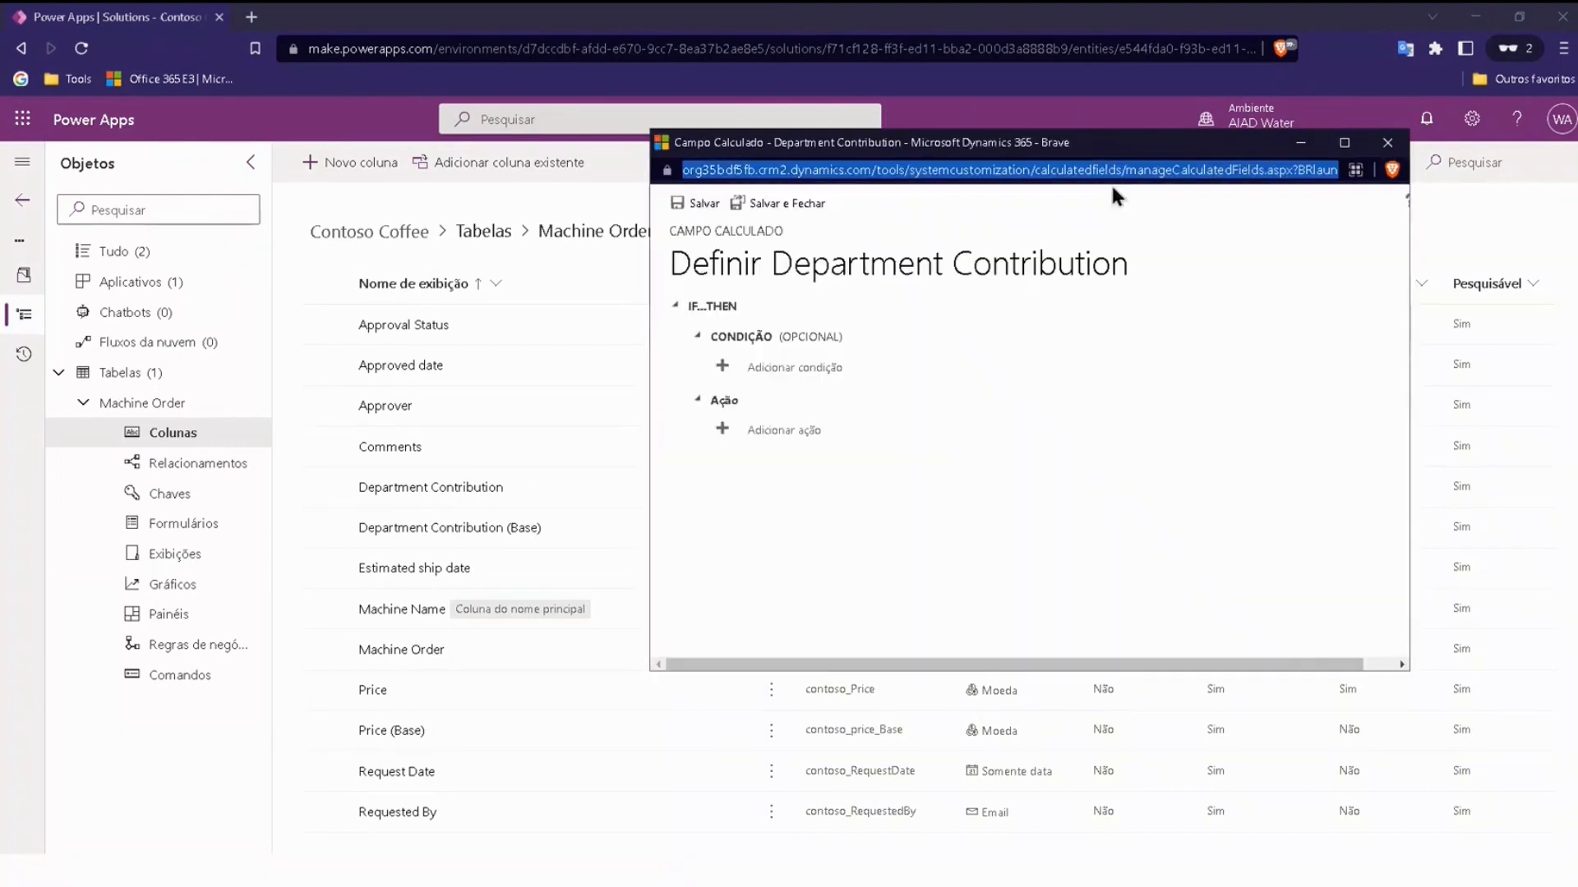
pyautogui.click(974, 509)
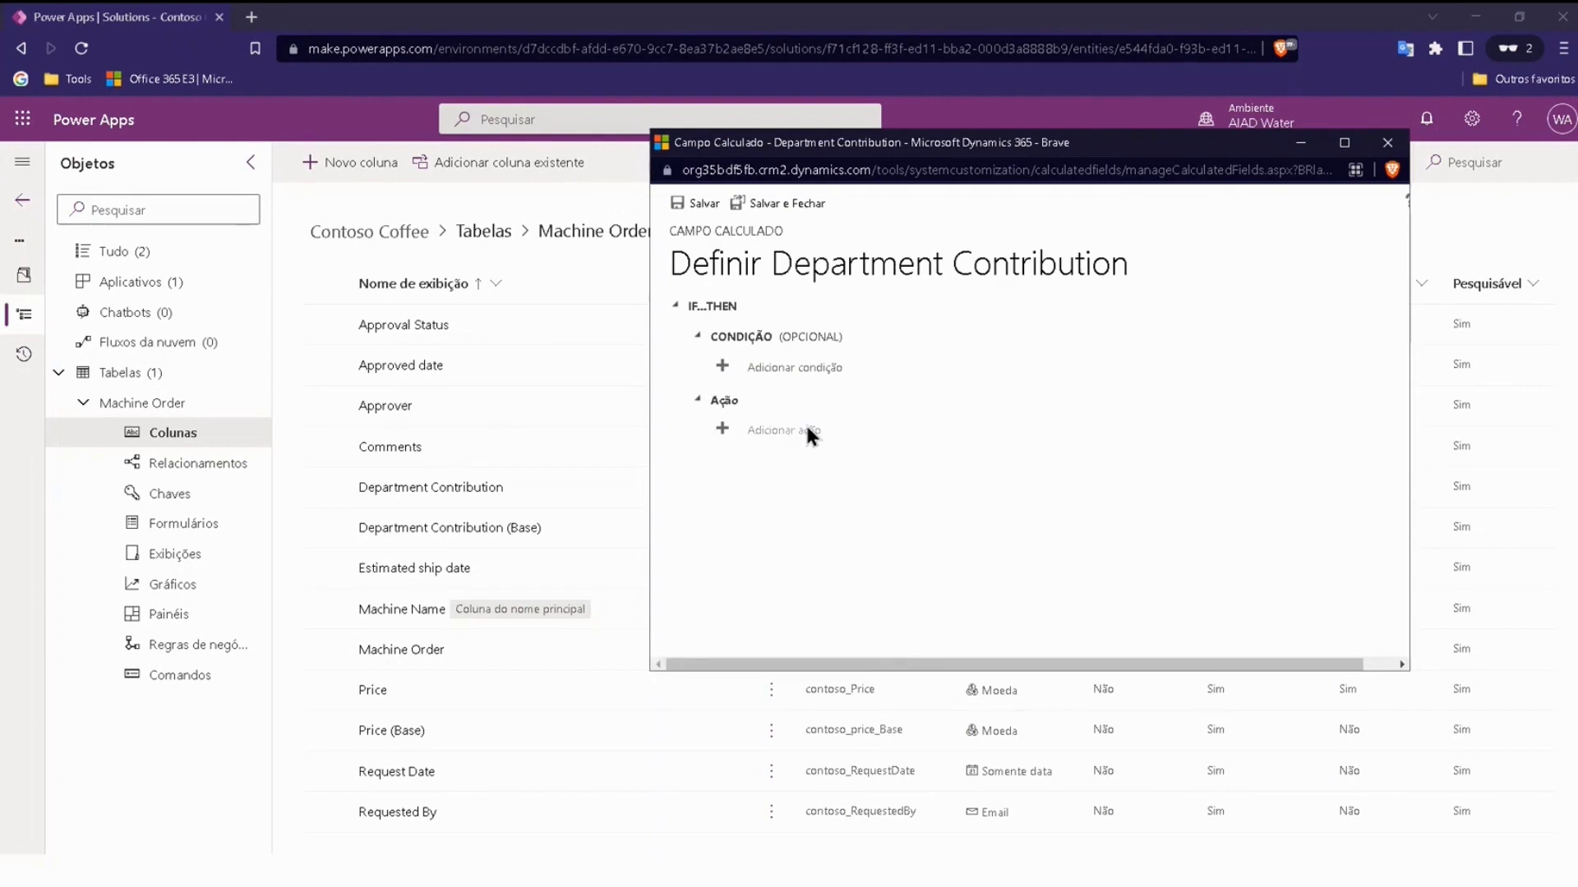
# Add an action to the Department Contribution calculation with the formula contoso_price * 0,1
pyautogui.click(782, 429)
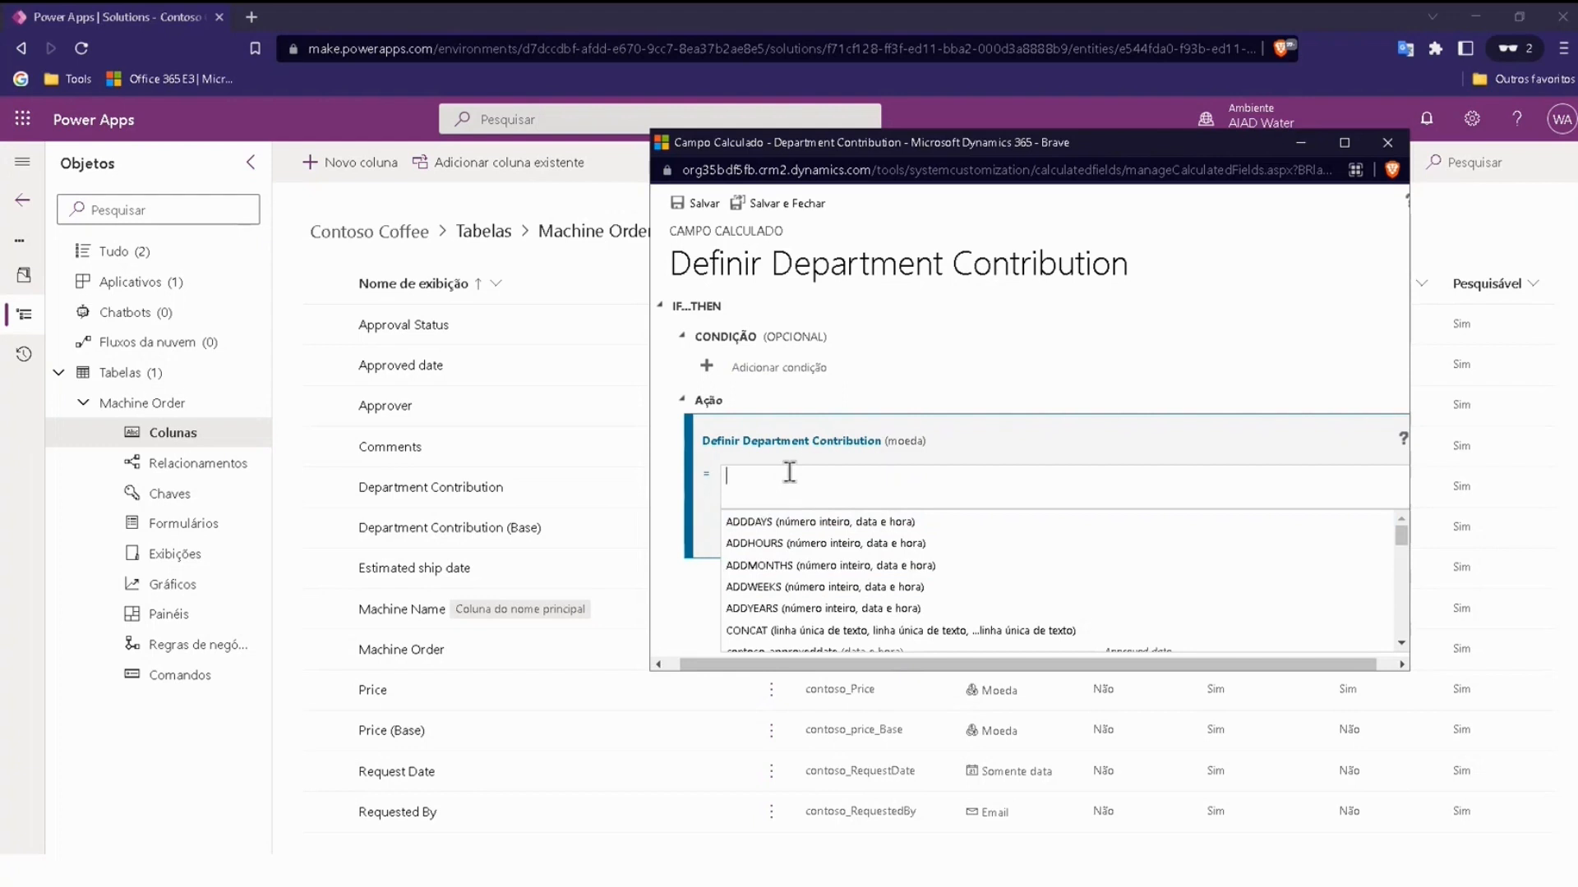
pyautogui.scroll(-3, 772, 551)
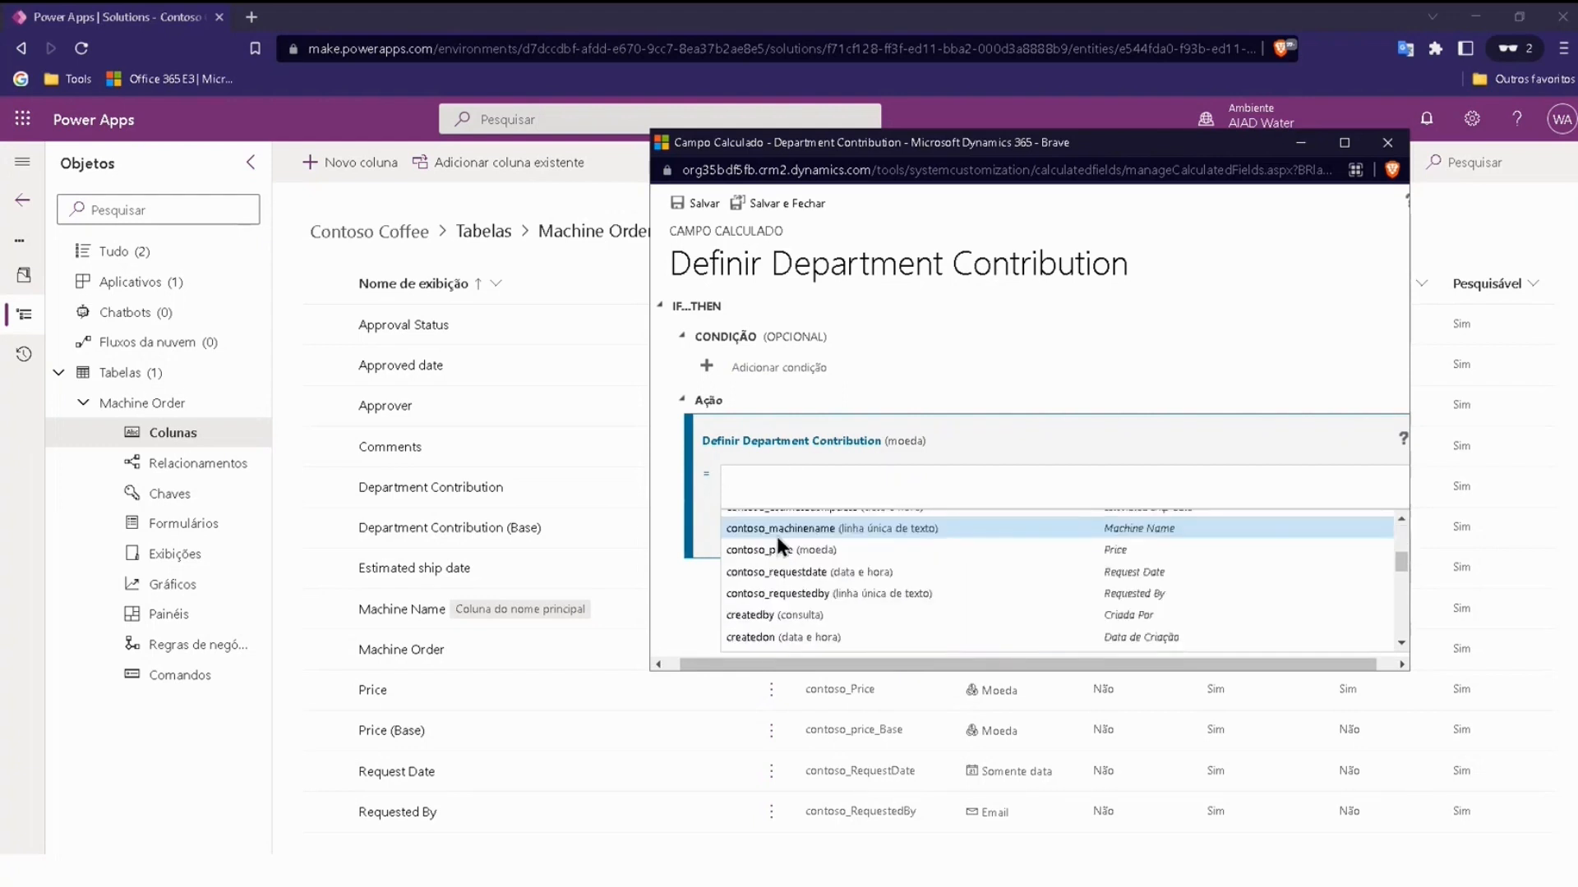
pyautogui.scroll(3, 784, 568)
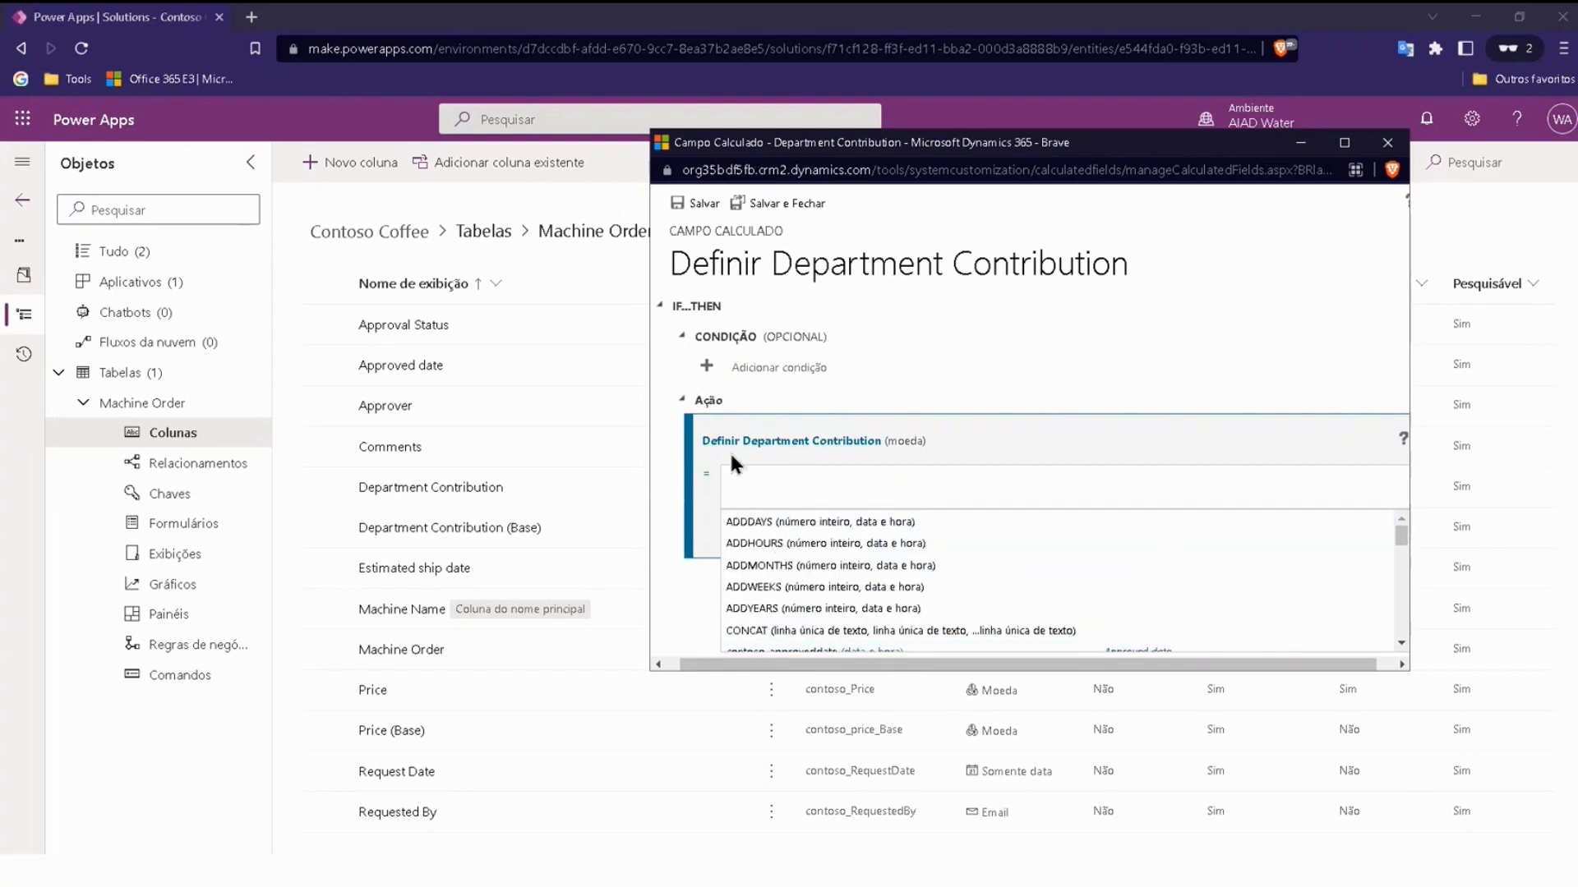
pyautogui.write('pr')
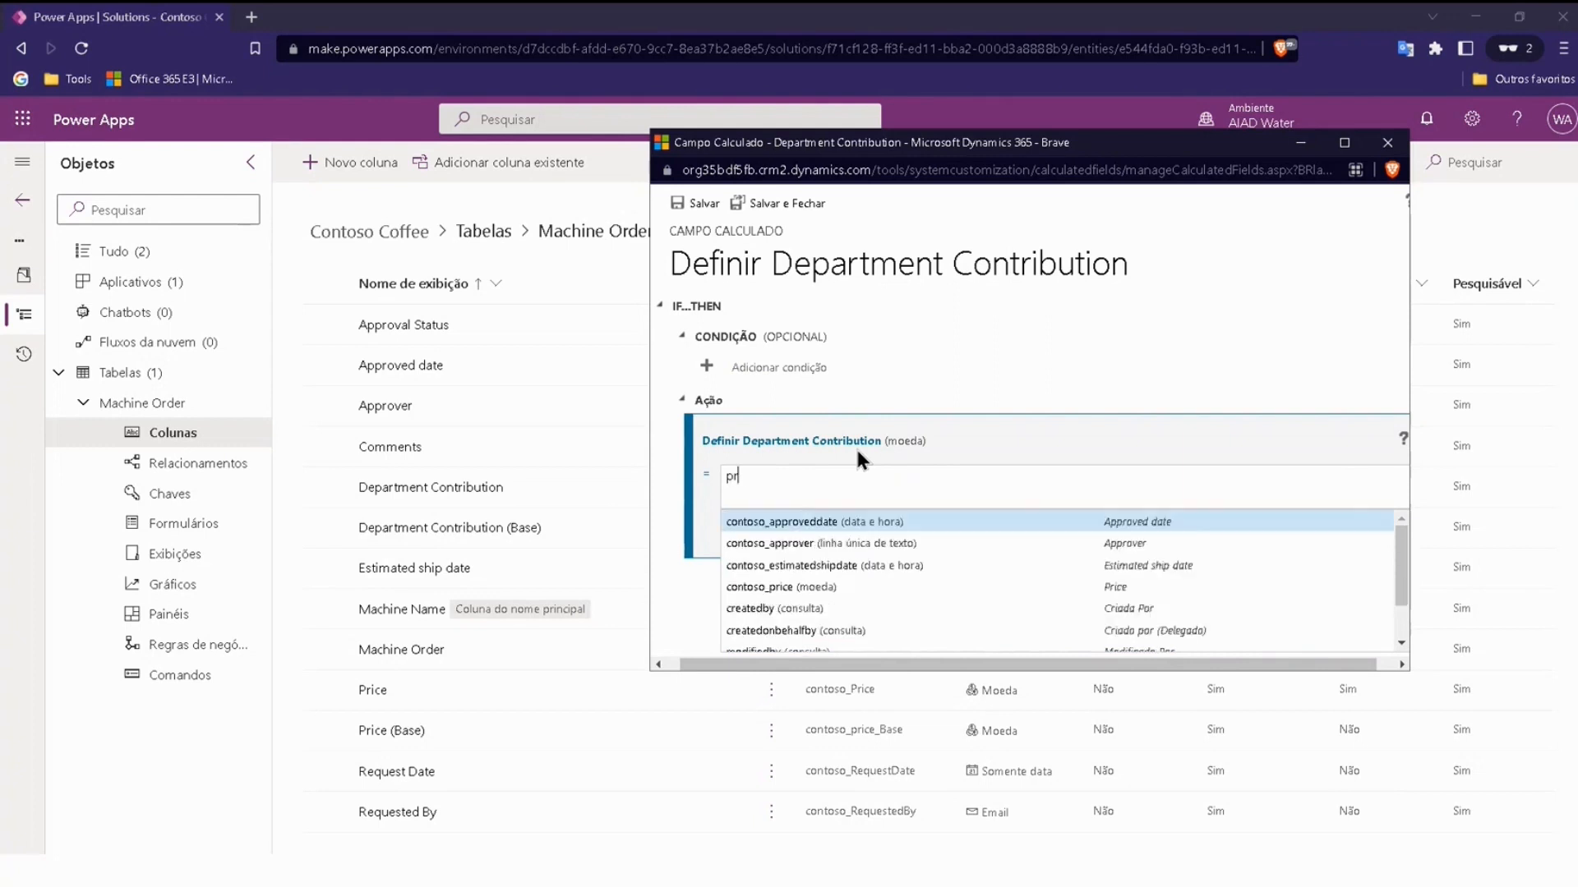
pyautogui.write('ic')
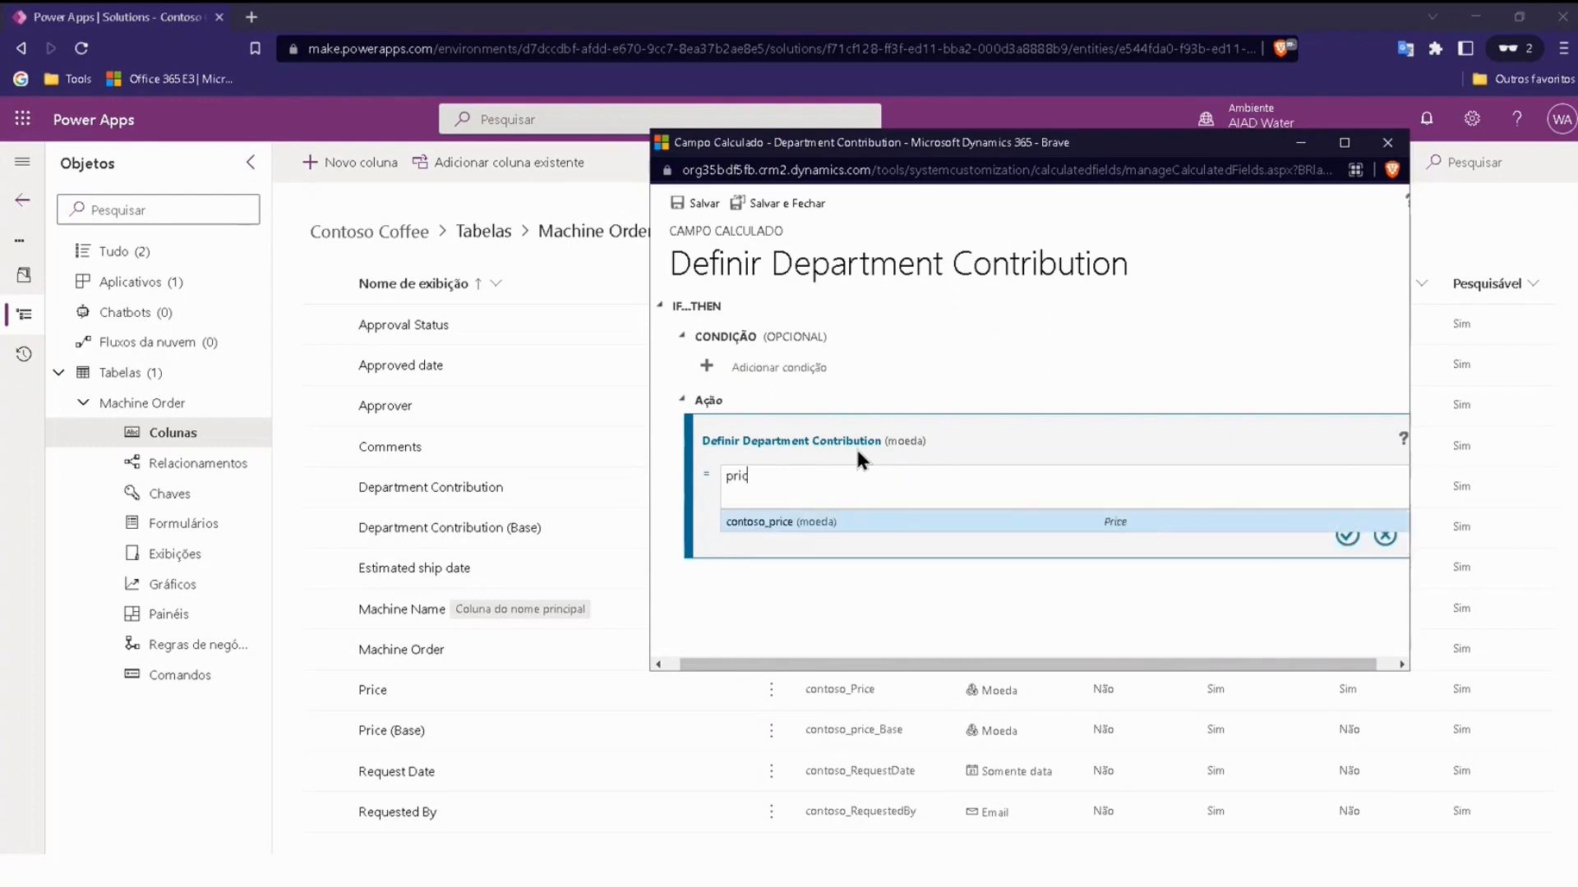
pyautogui.click(801, 519)
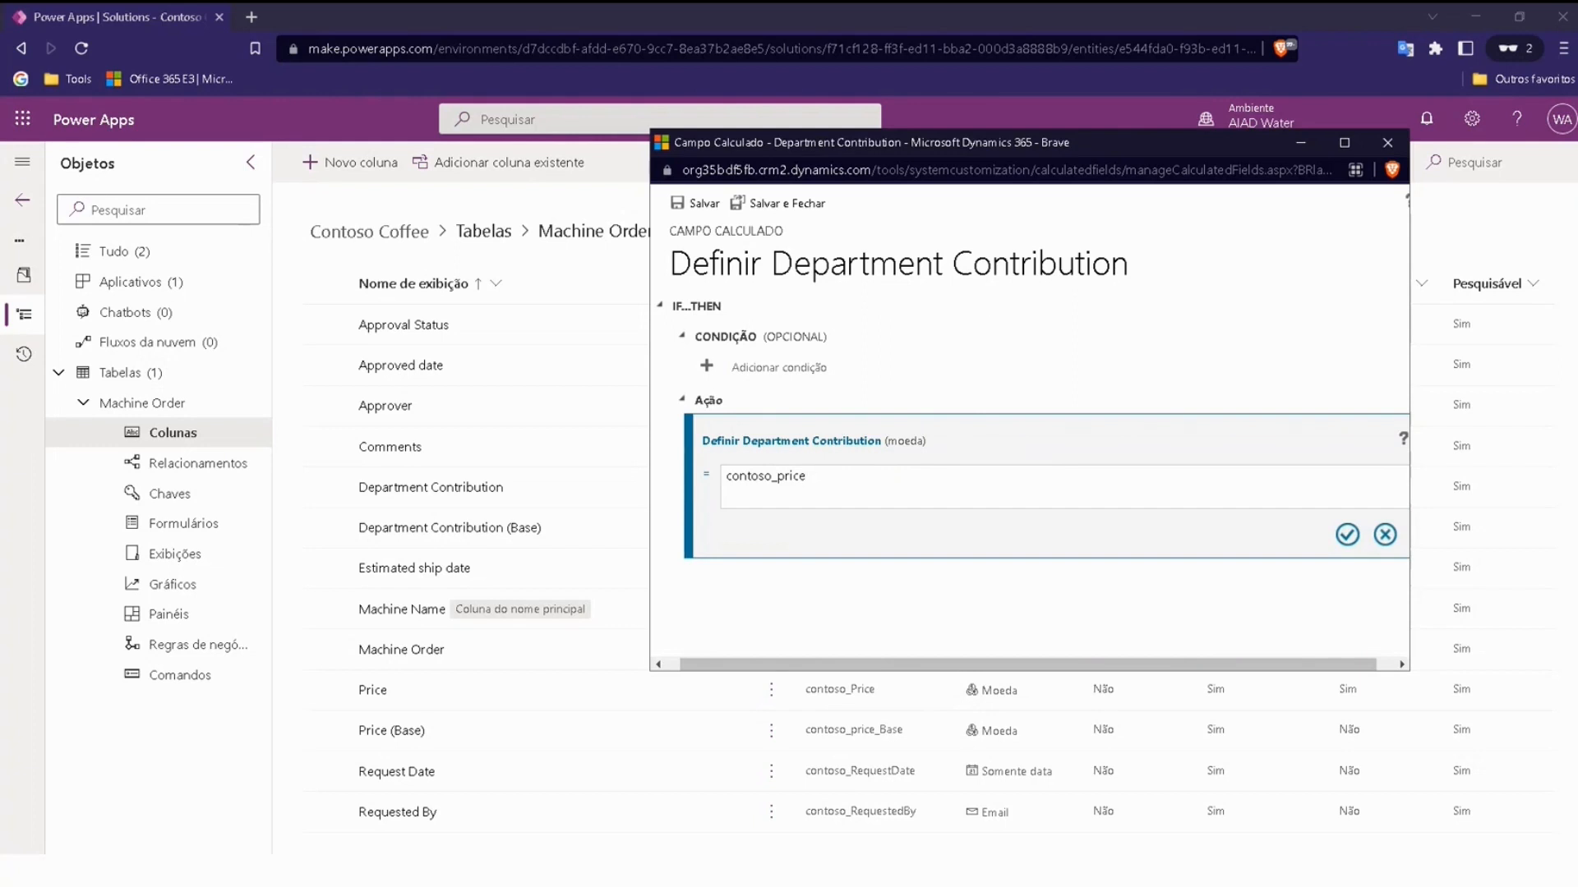
pyautogui.write('*')
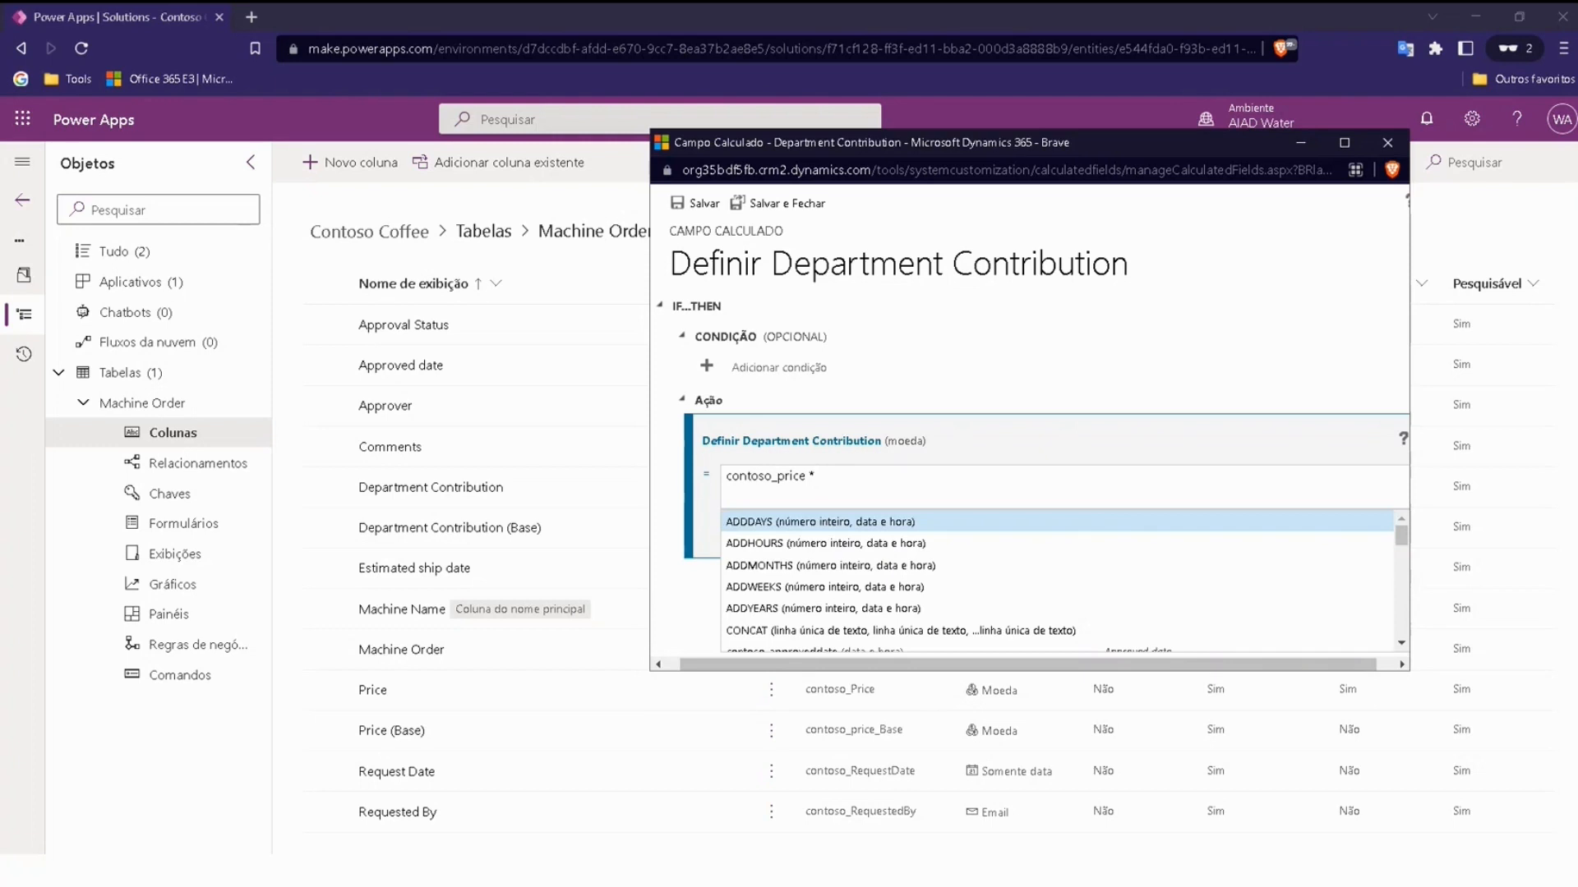
pyautogui.write(' 0')
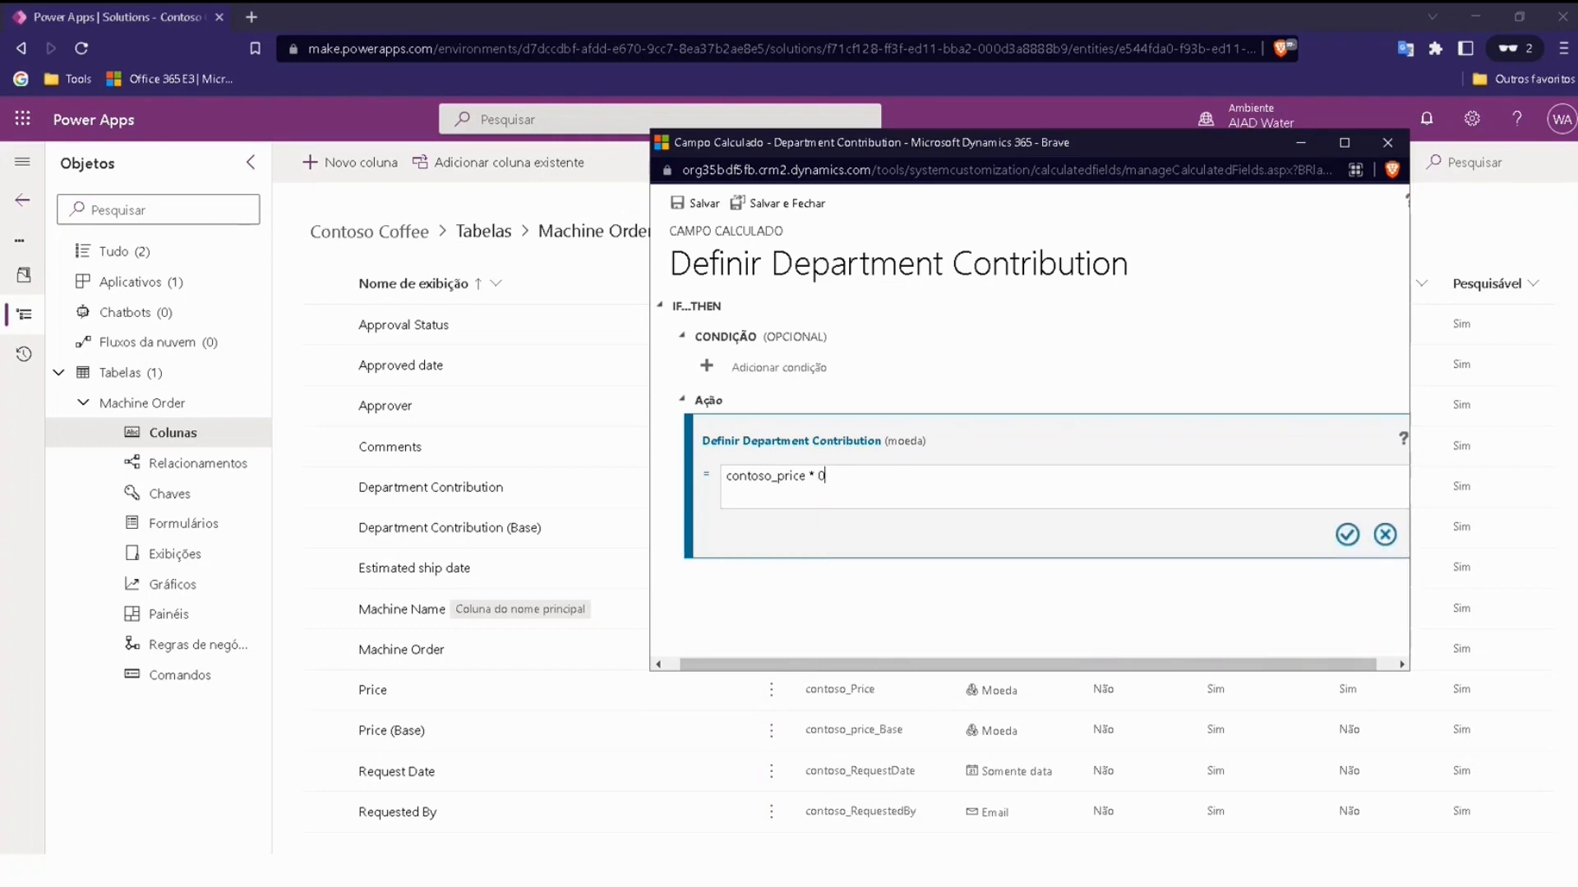
pyautogui.write(',1')
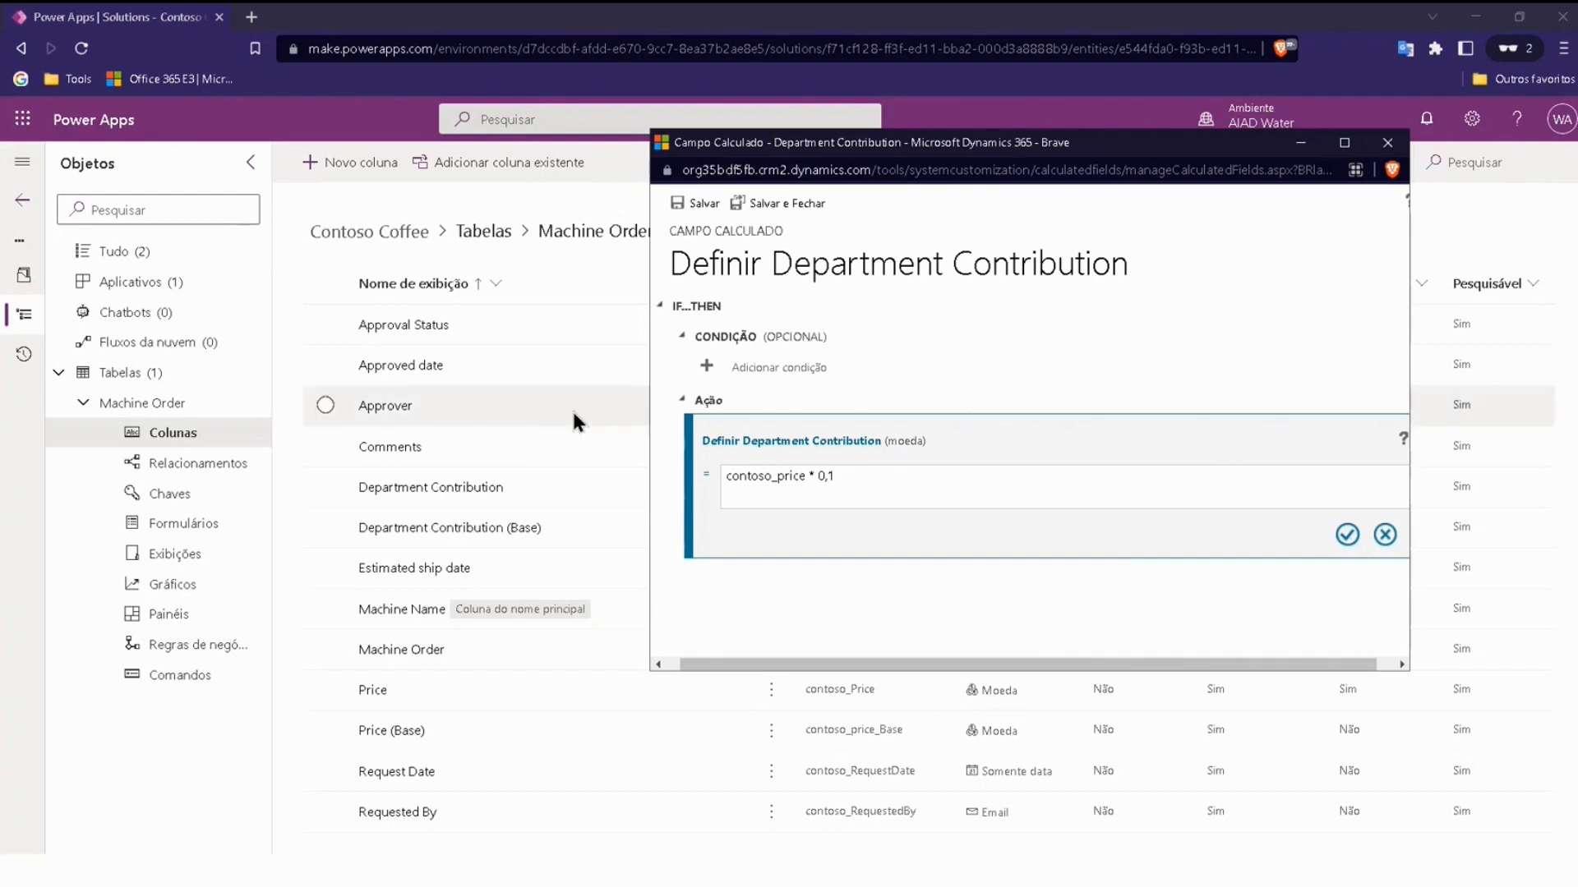
# Correct the formula's factor to 0.1 with a decimal point, accept the action, and save and close the calculated field definition
pyautogui.click(826, 476)
pyautogui.press('BackSpace')
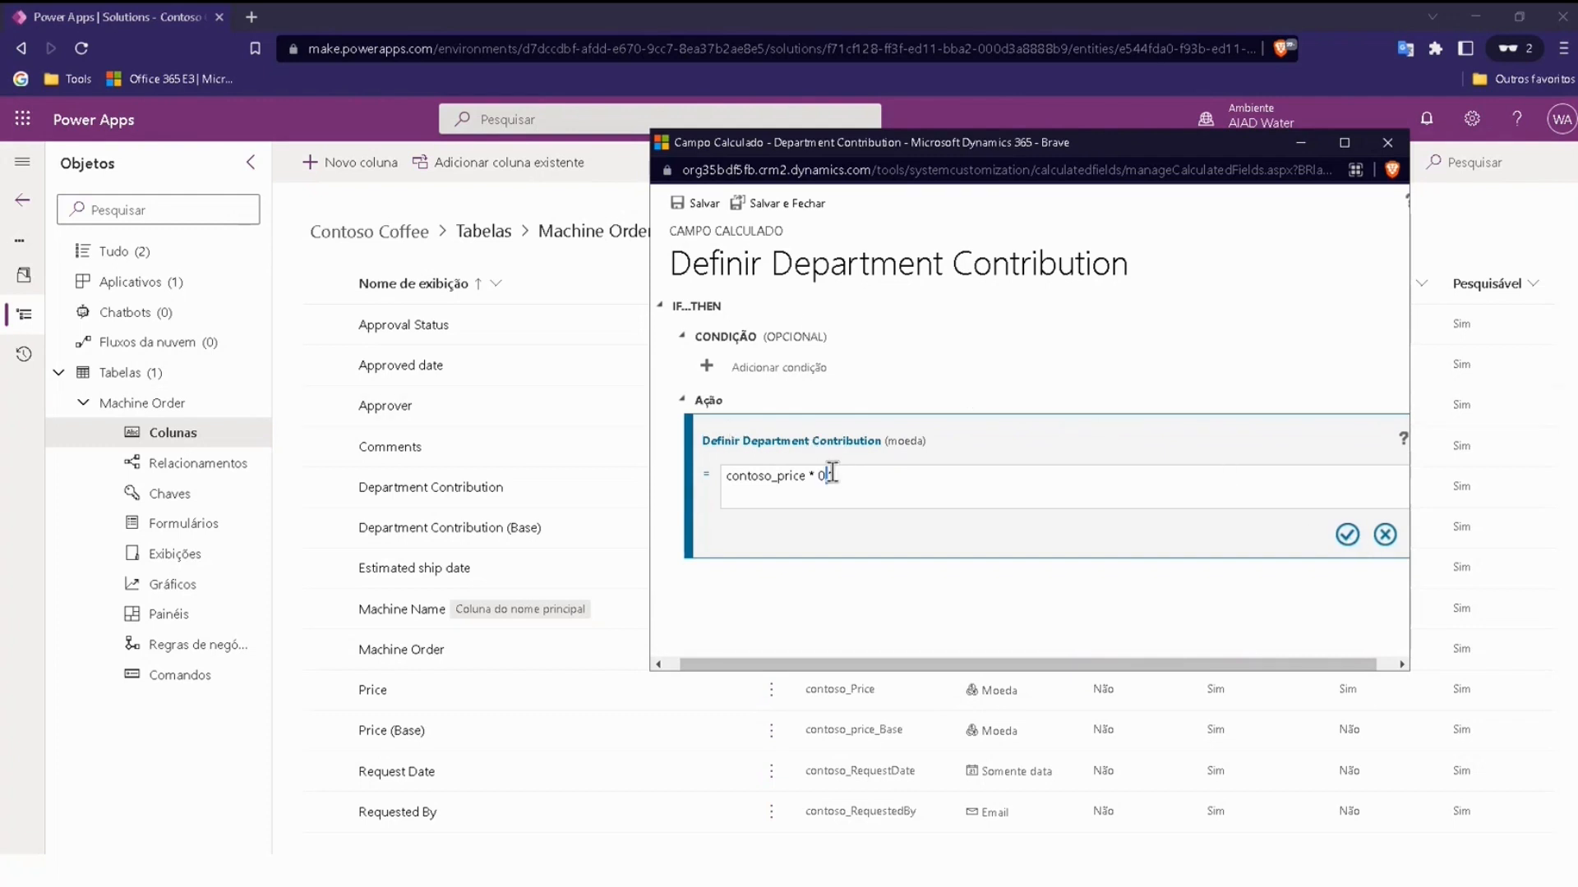
pyautogui.write('.1')
pyautogui.click(1346, 536)
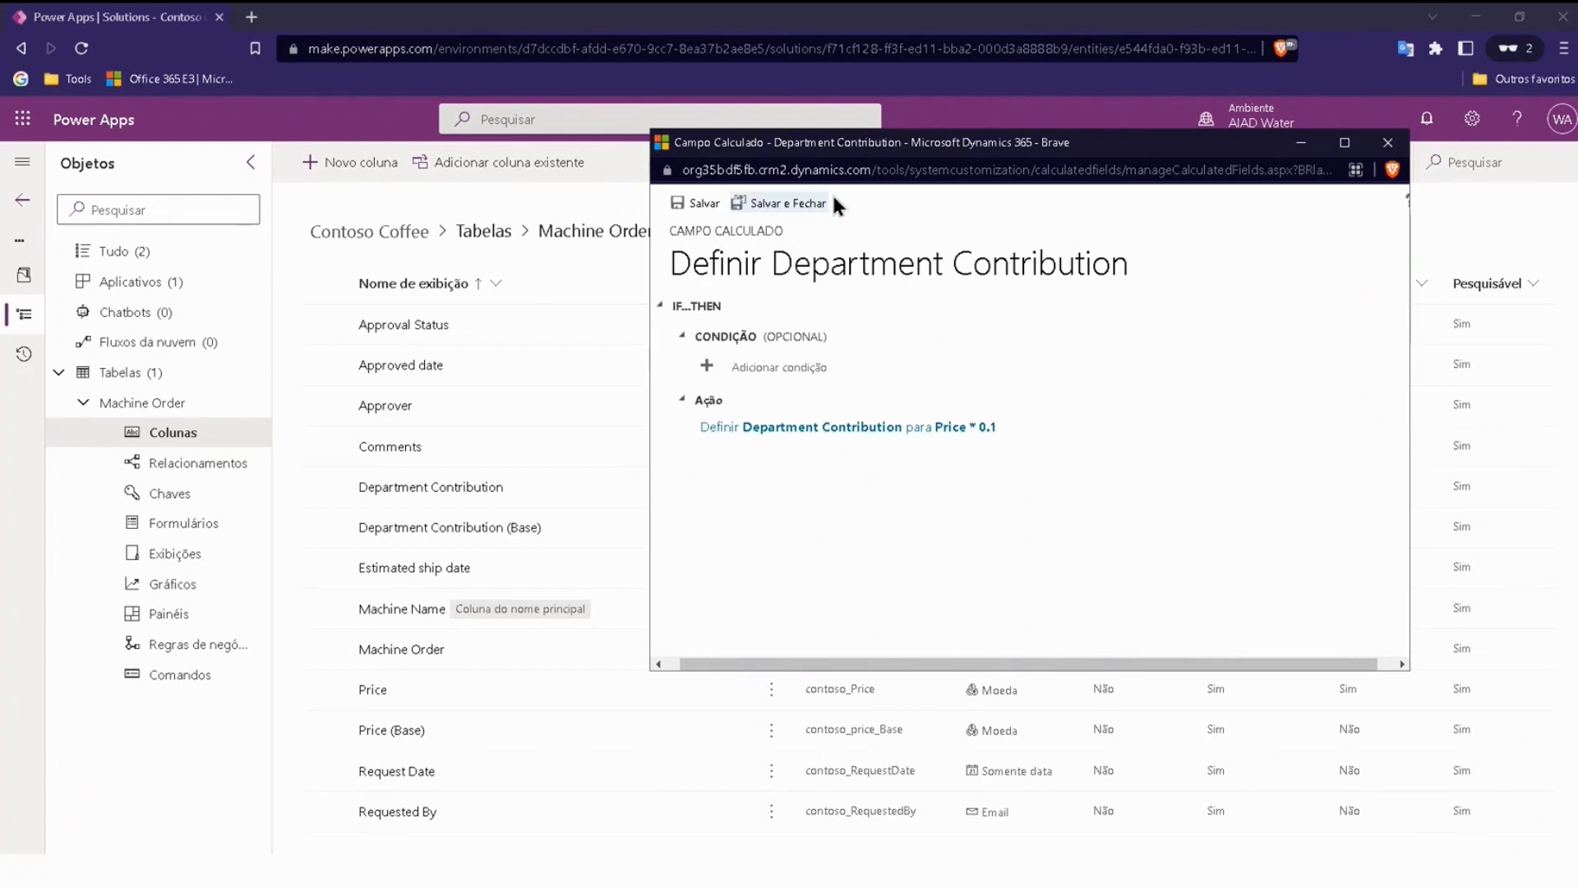
pyautogui.click(789, 205)
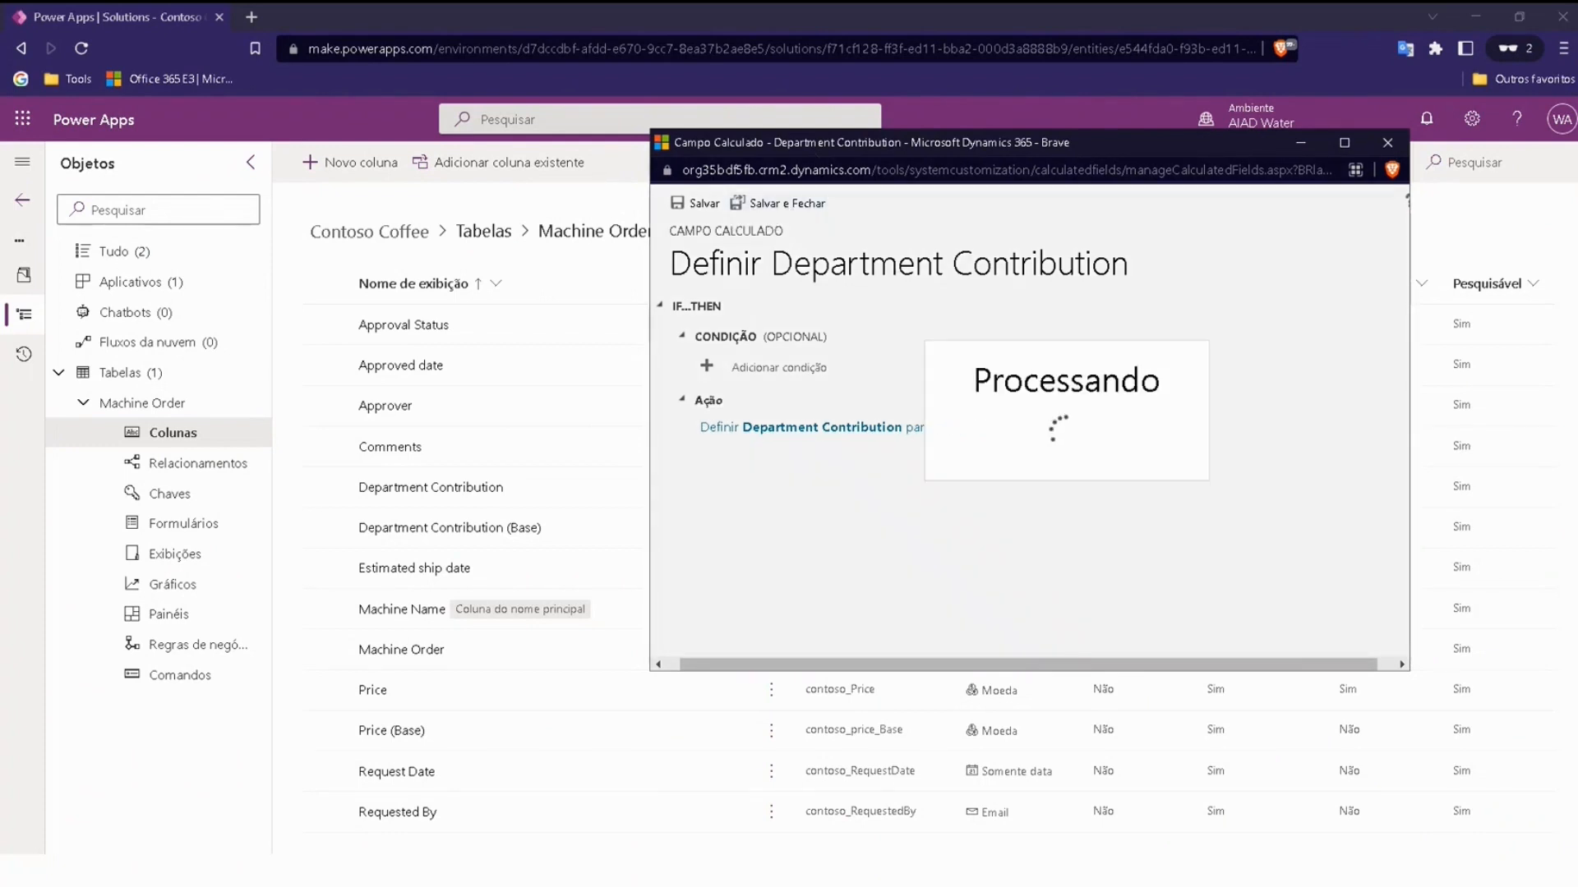